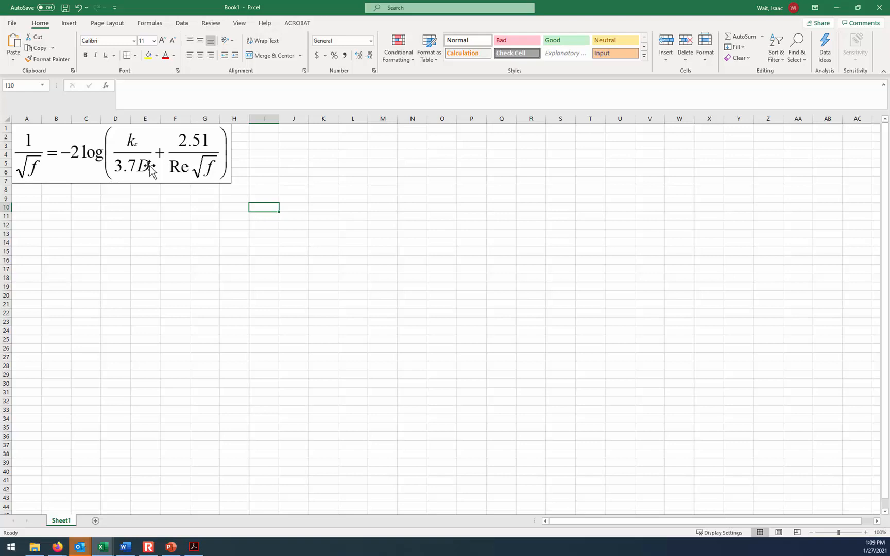
- Move the Colebrook equation to about columns J to Q and check the example's given values on the PowerPoint slide
drag(143, 171, 442, 168)
click(149, 549)
click(149, 553)
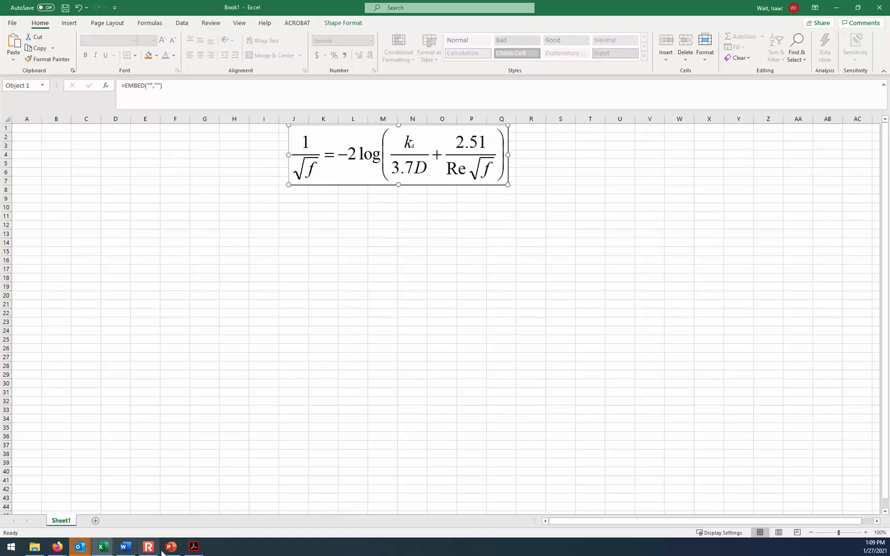
click(171, 550)
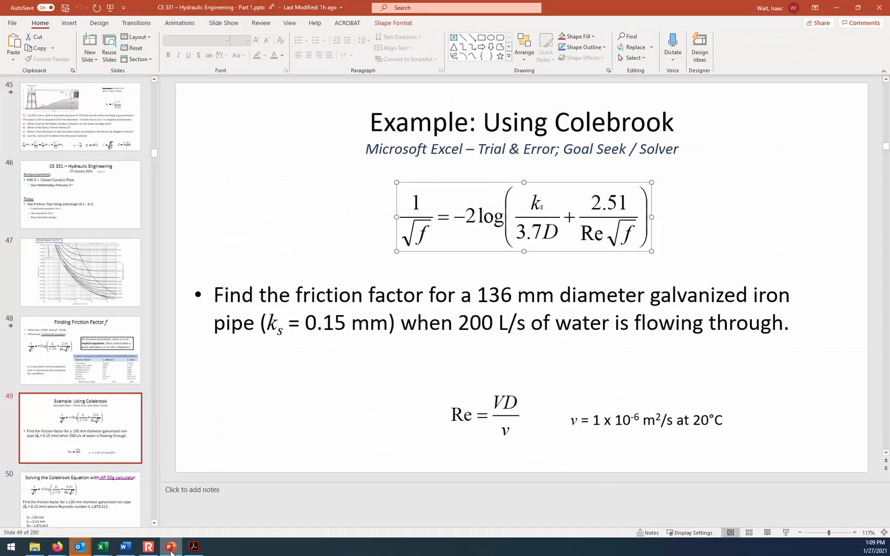
click(171, 549)
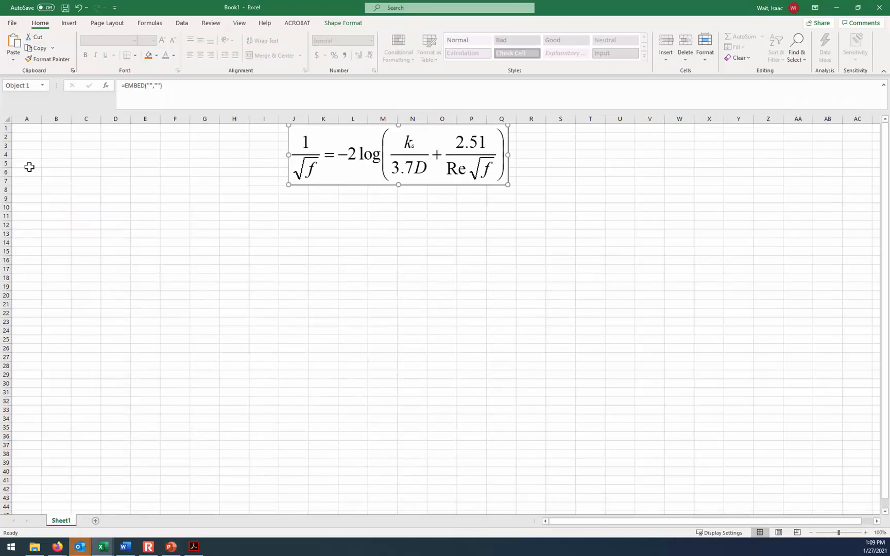
- Label cell A1 "ks (mm)" and enter the roughness value 0.15 in B1
click(22, 135)
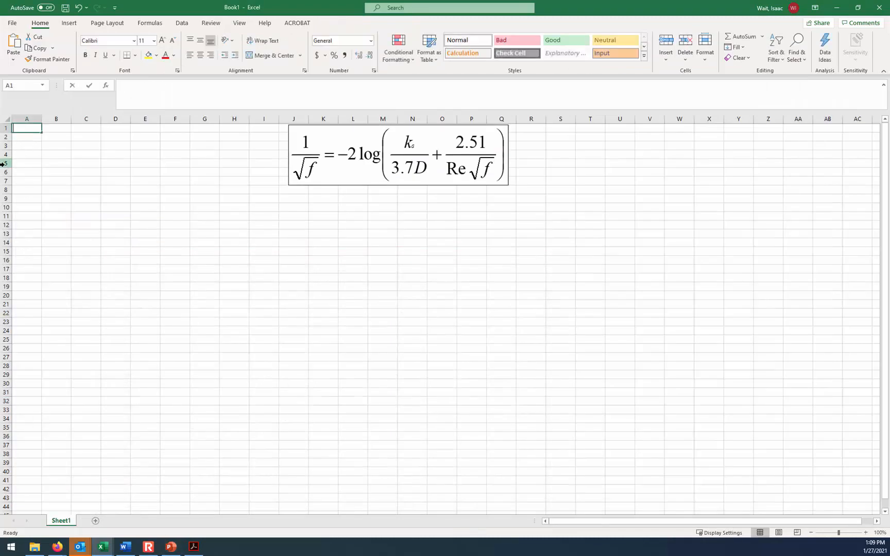
text(ks (mm))
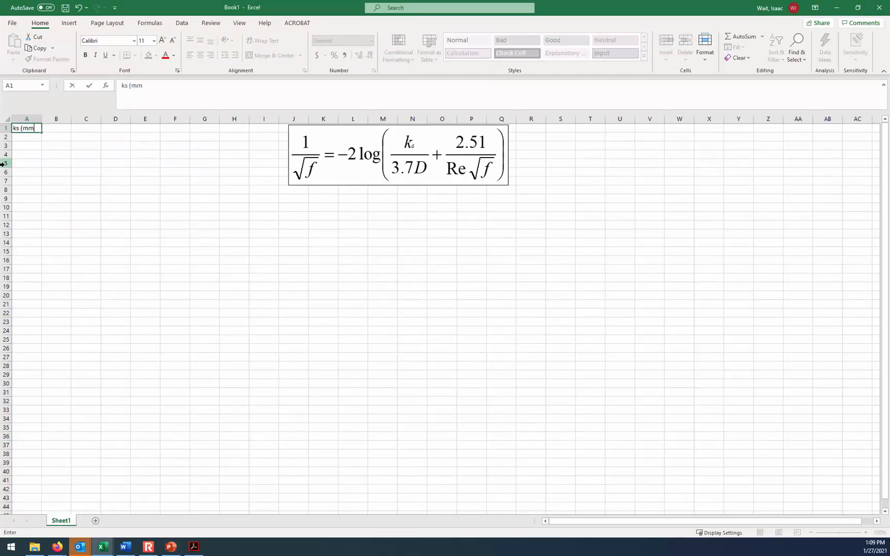
key(Tab)
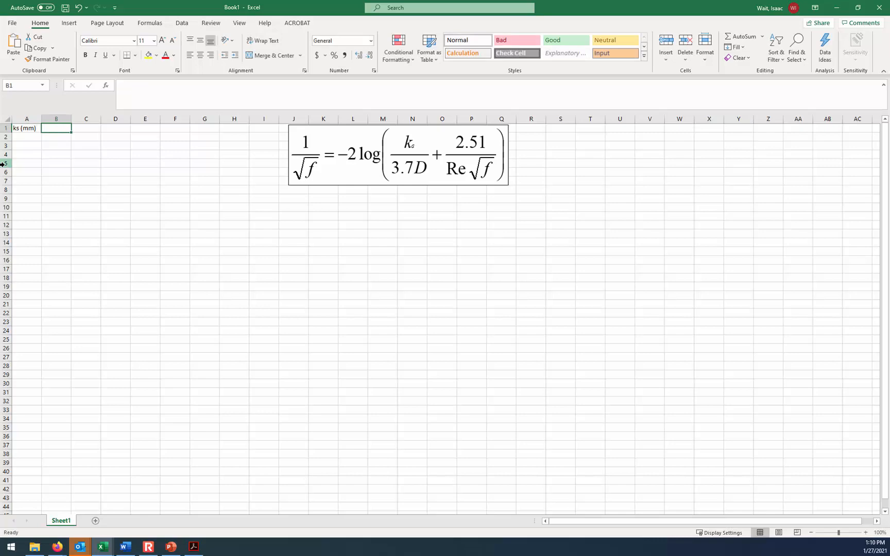
text(0.15)
key(Return)
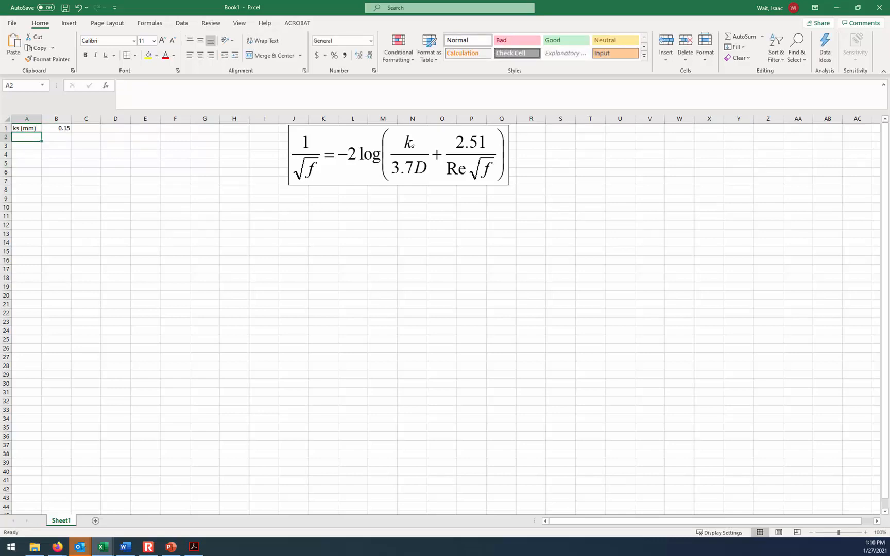
- Move the Colebrook equation object to about columns E to L, near the data columns
click(866, 532)
click(866, 532)
click(866, 533)
click(866, 532)
click(866, 532)
click(866, 532)
click(866, 533)
click(866, 532)
click(587, 239)
drag(588, 238, 453, 226)
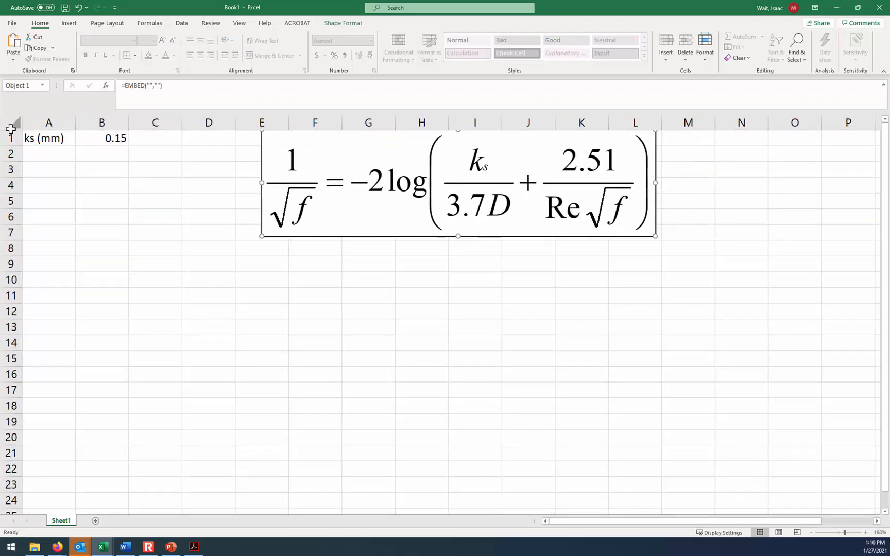
- Label cell A2 "D (mm)" and enter the pipe diameter 136 in B2
click(38, 152)
text(D (mm))
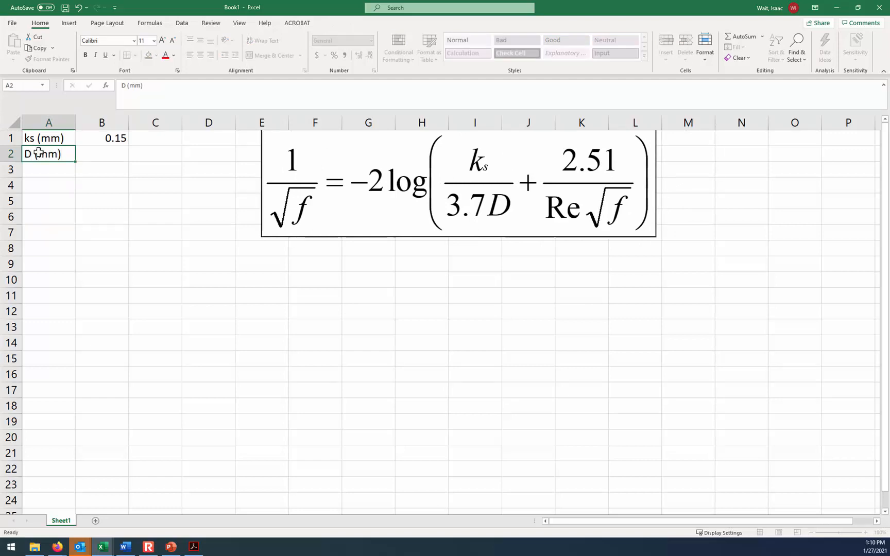
key(Tab)
text(136)
key(Return)
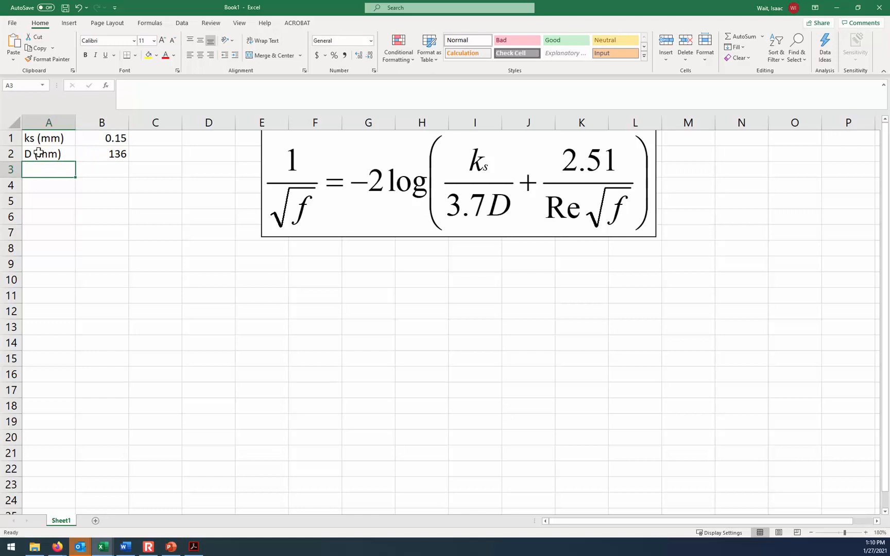
text(Re)
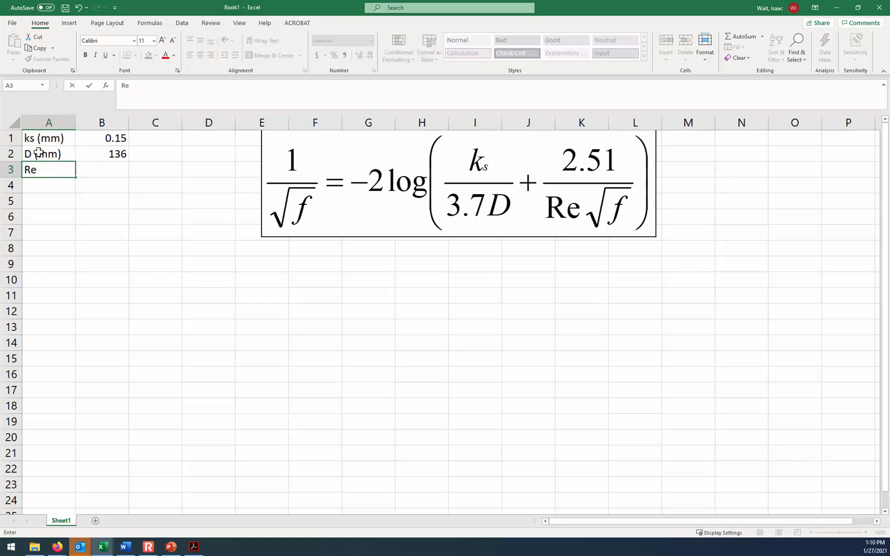
key(Tab)
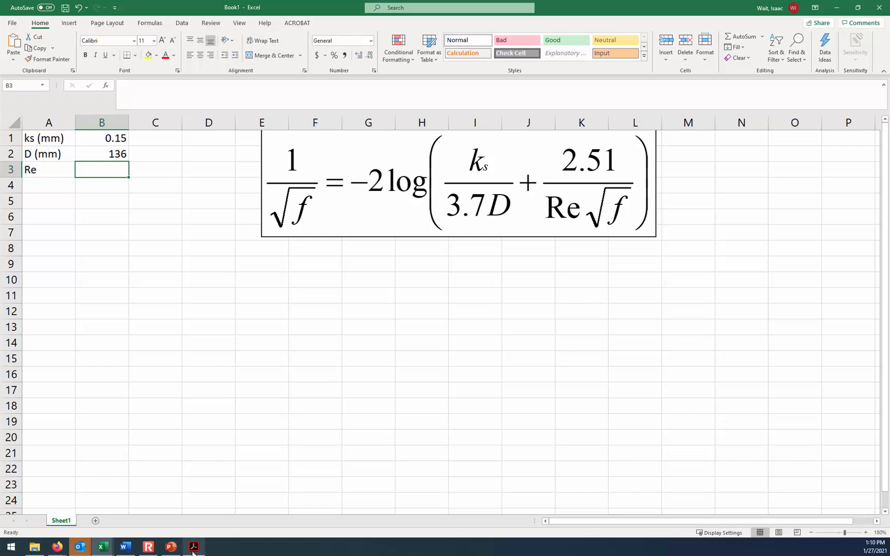
click(170, 551)
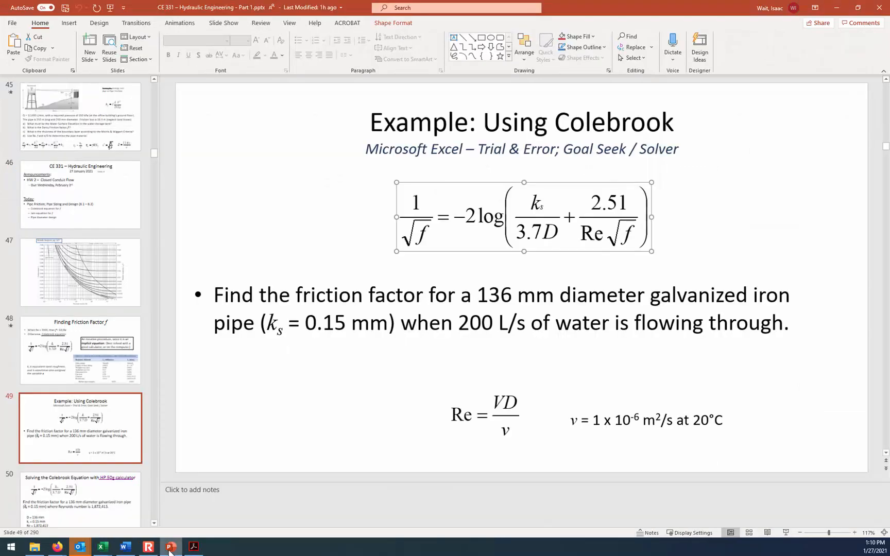
click(102, 547)
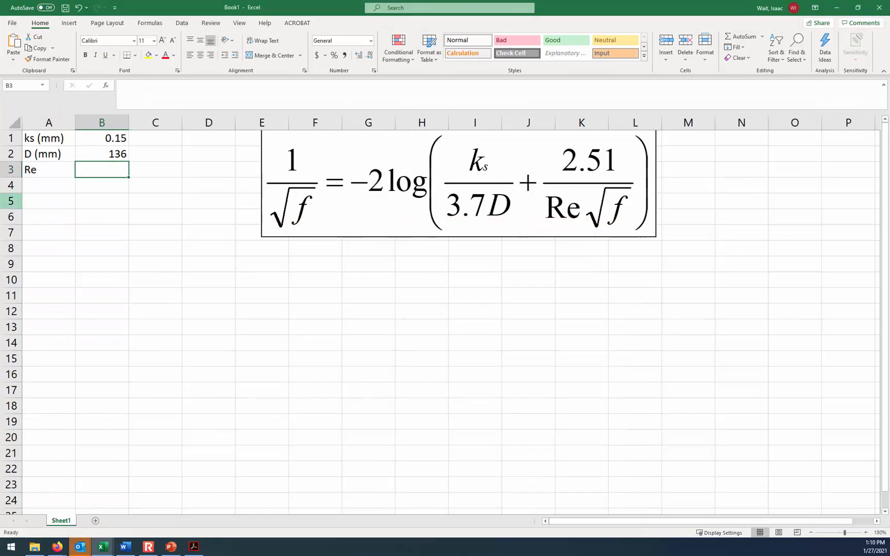
- Label cell A3 "Q (L/s)" and enter the flow rate 200 in B3
click(45, 168)
text(Q (L/)
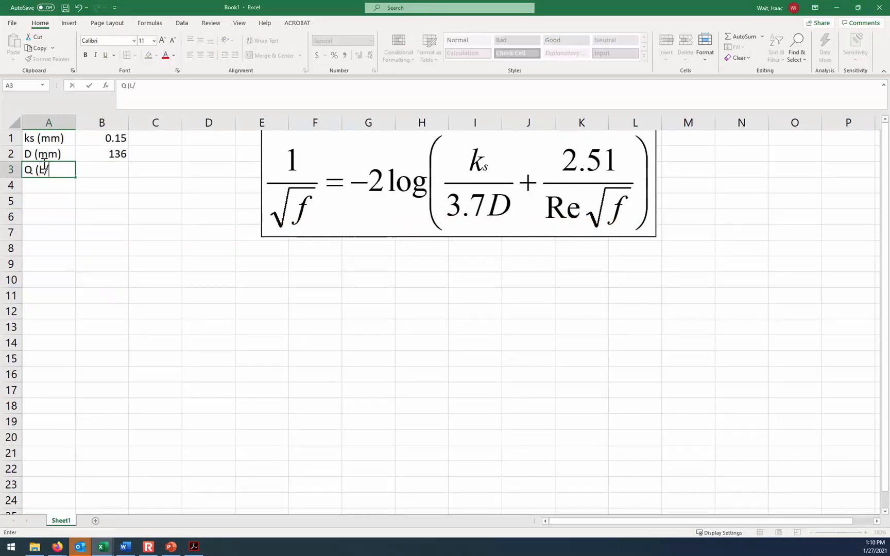
text(s))
key(Tab)
text(200)
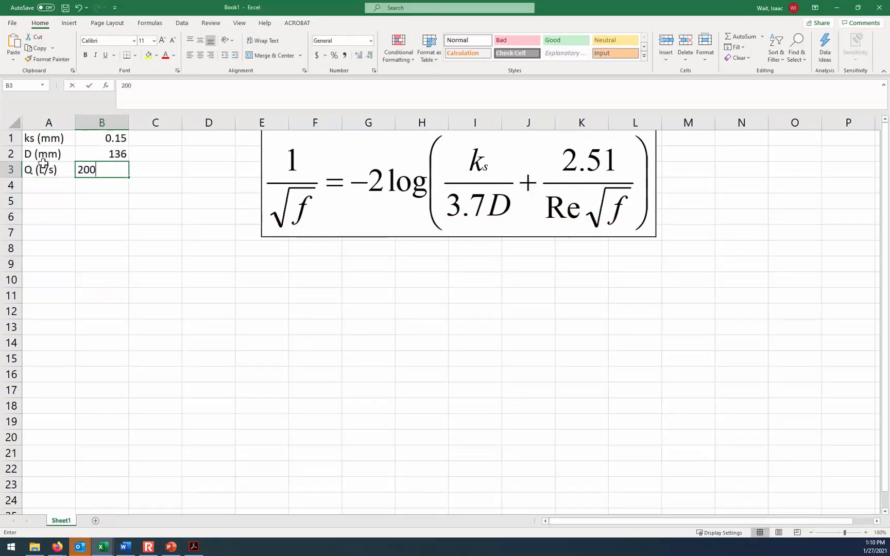
key(Return)
- Label cell A4 "Q (m3/s)" and convert the flow rate in B4 with the formula =B3/1000
text(Q (m3)
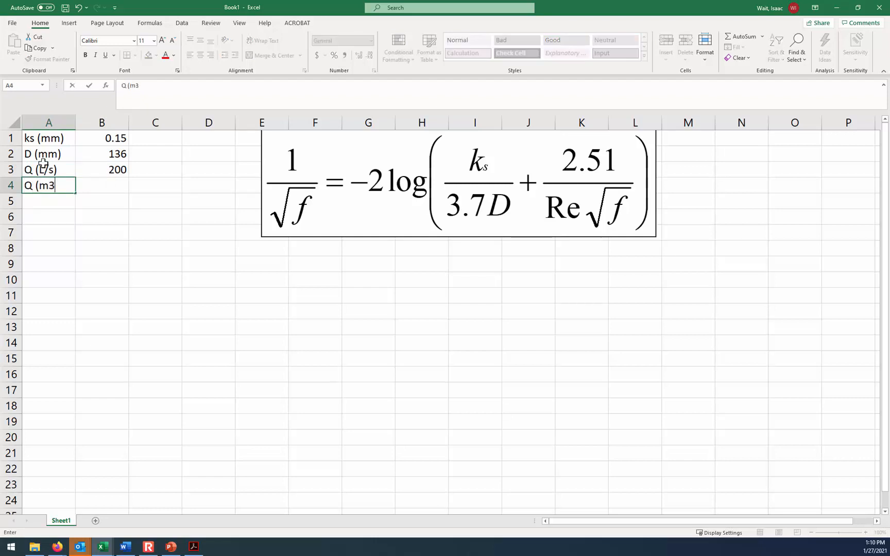
text(/s))
key(Tab)
text(=)
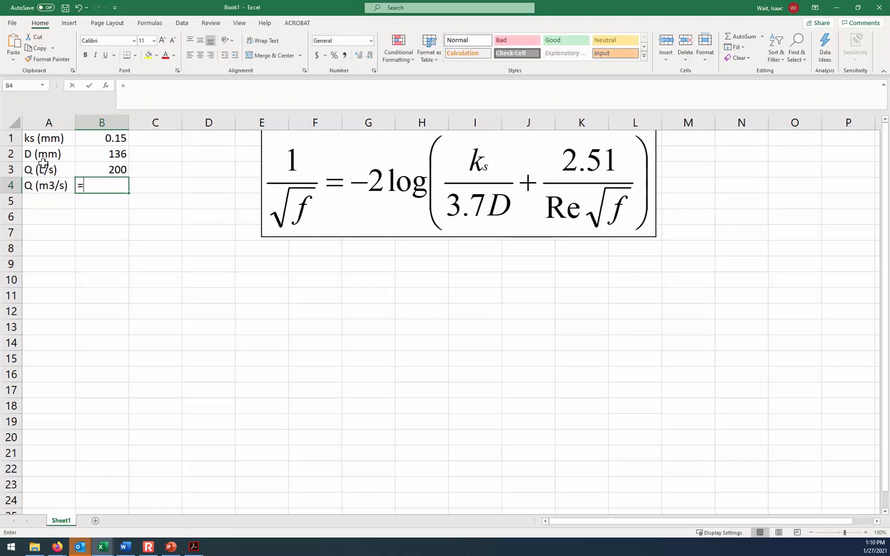
key(Up)
text(/1)
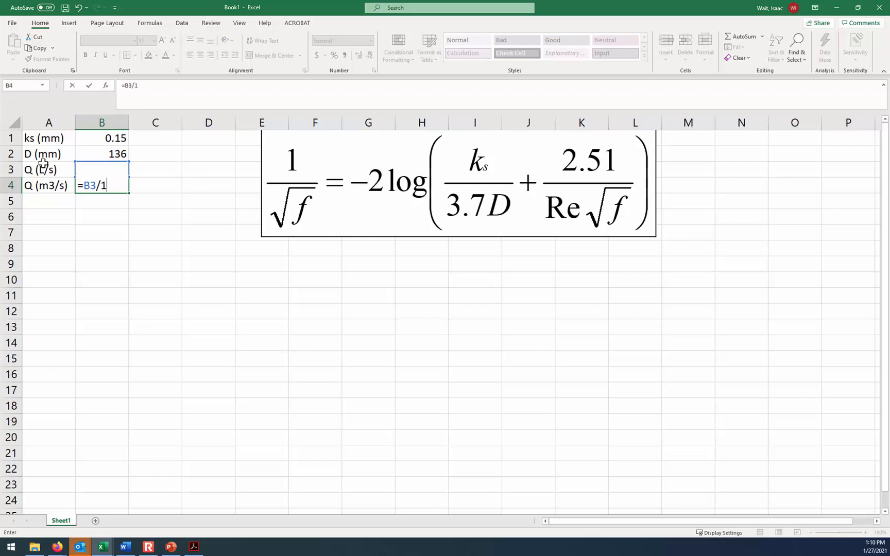
text(000)
key(Return)
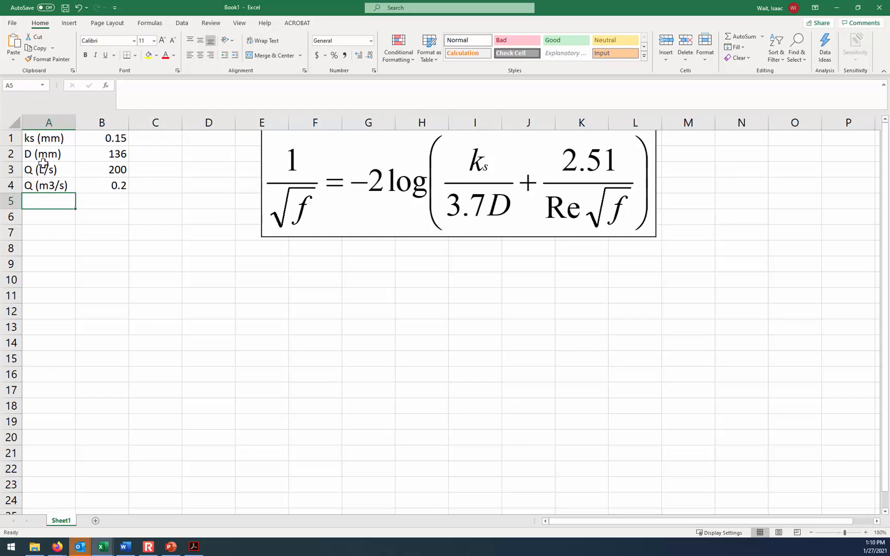
- Label cell A5 "A (m2)" for the pipe's cross-sectional area
text(A ()
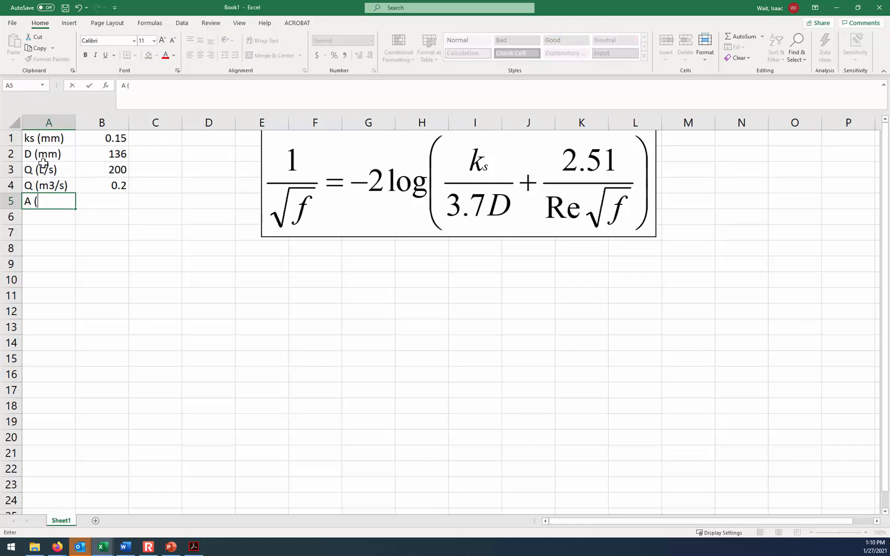
text(m2))
key(Tab)
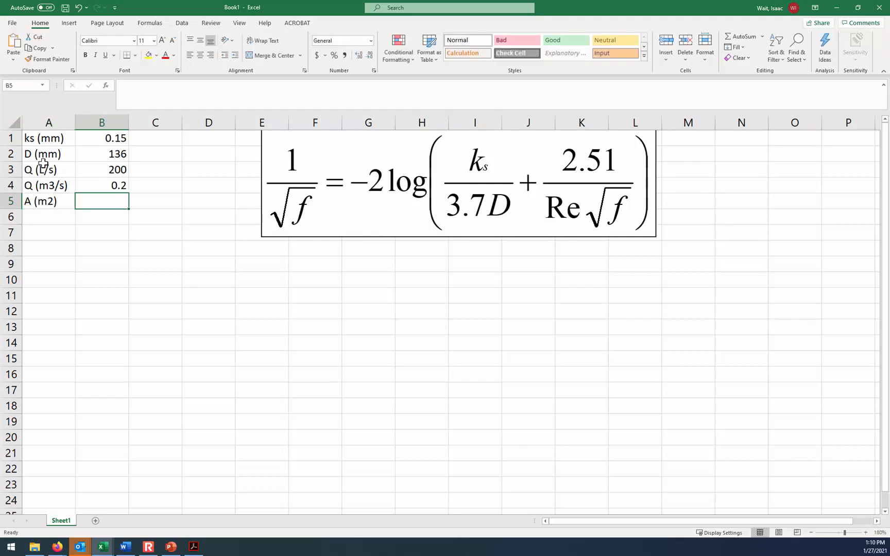
- Calculate the pipe area in B5 with the formula =PI()*(B2/1000)^2/4 and recheck the entered formula
text(=pi(_)
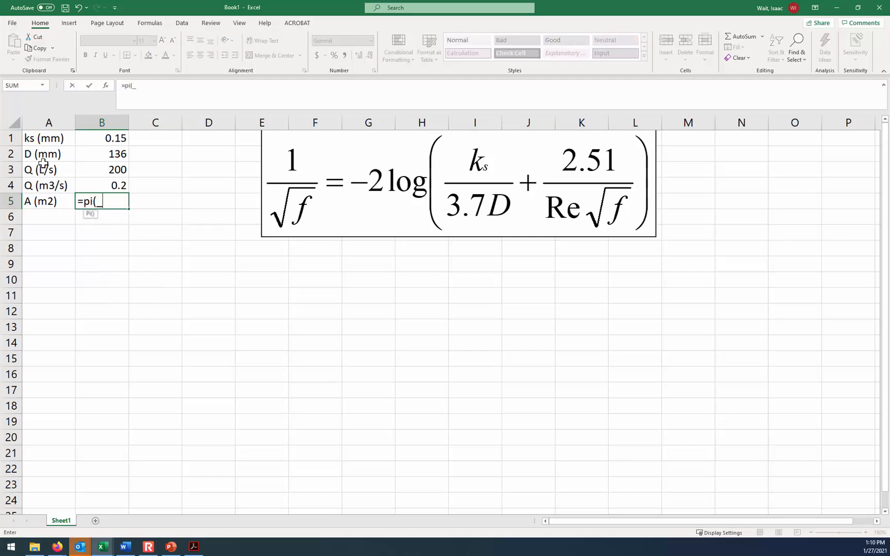
key(BackSpace)
text()*)
click(109, 154)
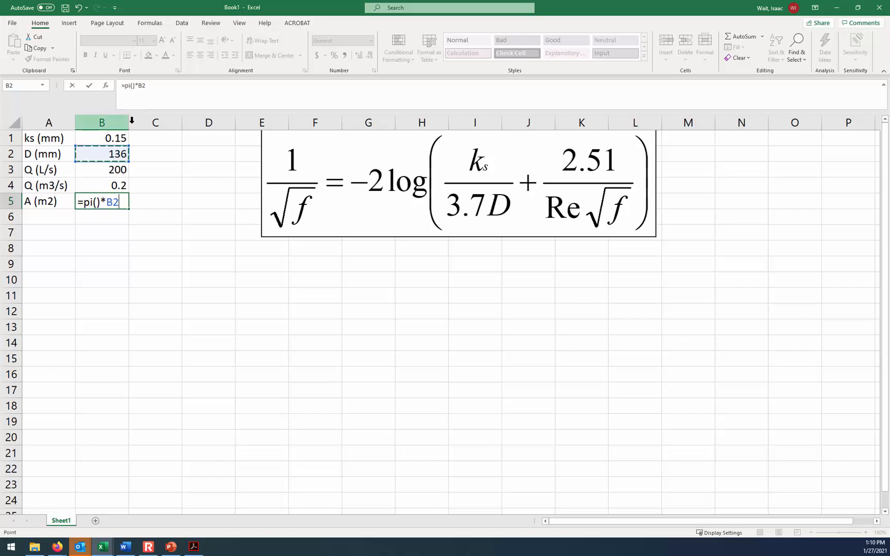
click(157, 87)
text(/1000)
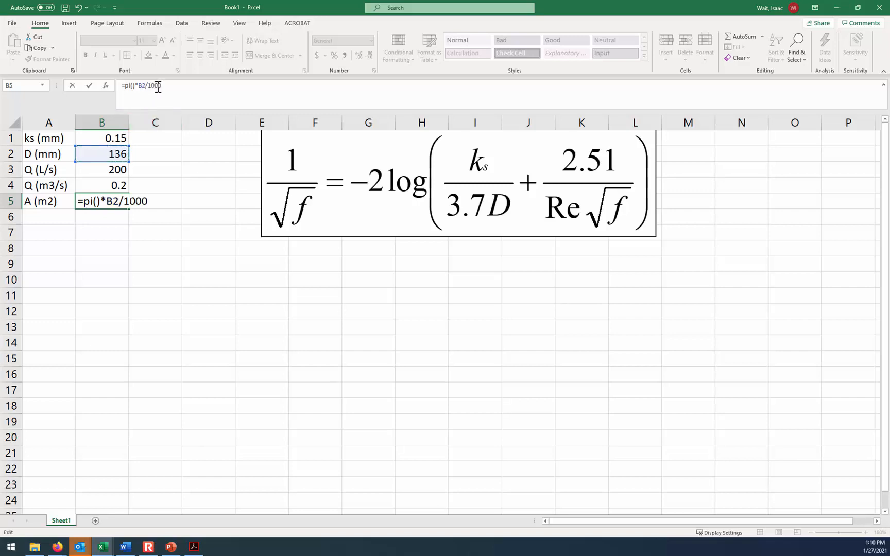
text(*)
key(BackSpace)
text())
click(138, 86)
text(()
click(171, 86)
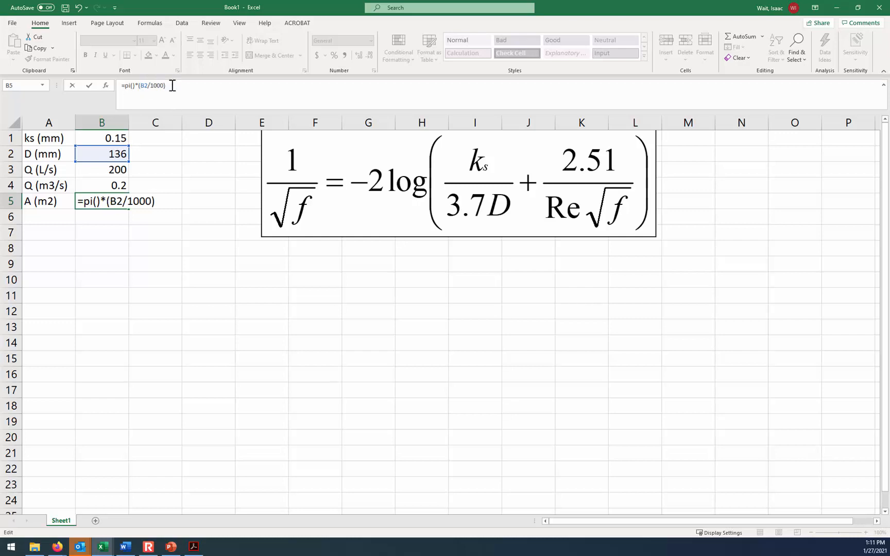
text(^2/4)
key(Return)
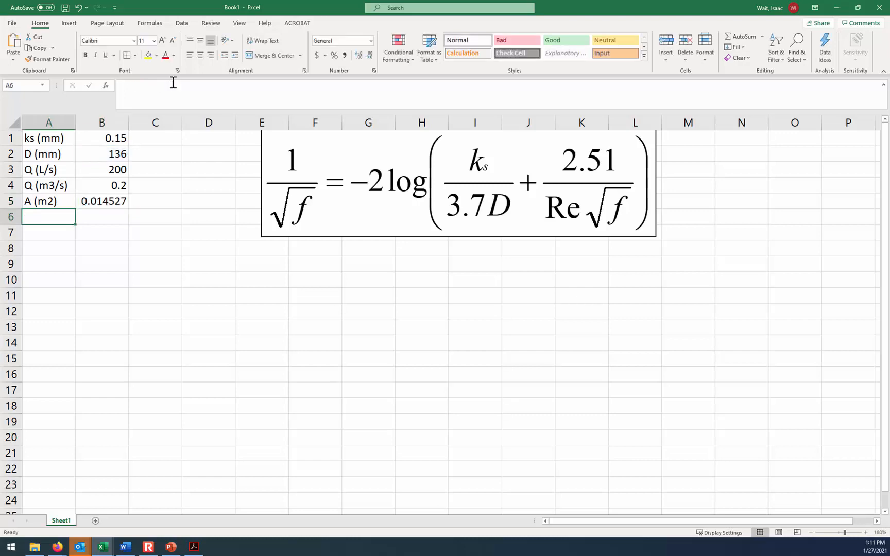
key(Right)
key(Up)
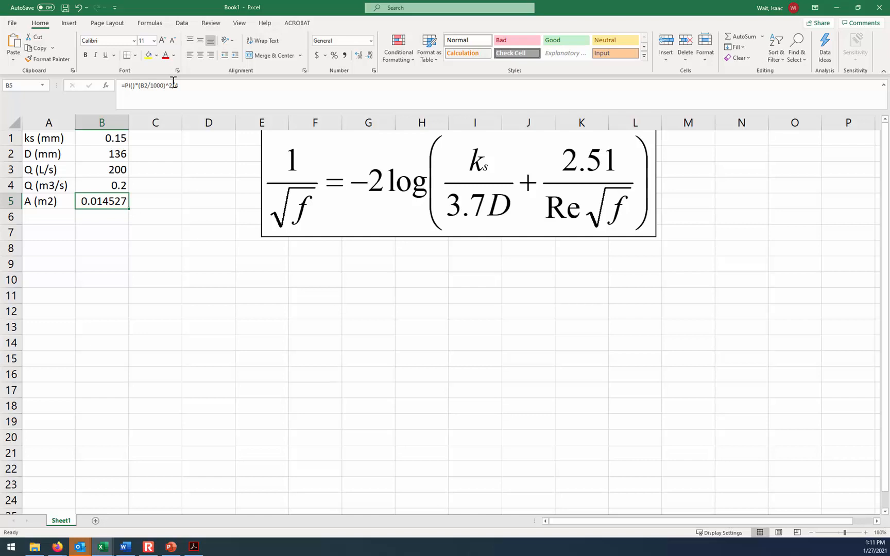
- Label cell A6 "V (m/s)" and calculate the velocity in B6 with the formula =B4/B5
click(45, 221)
text(V )
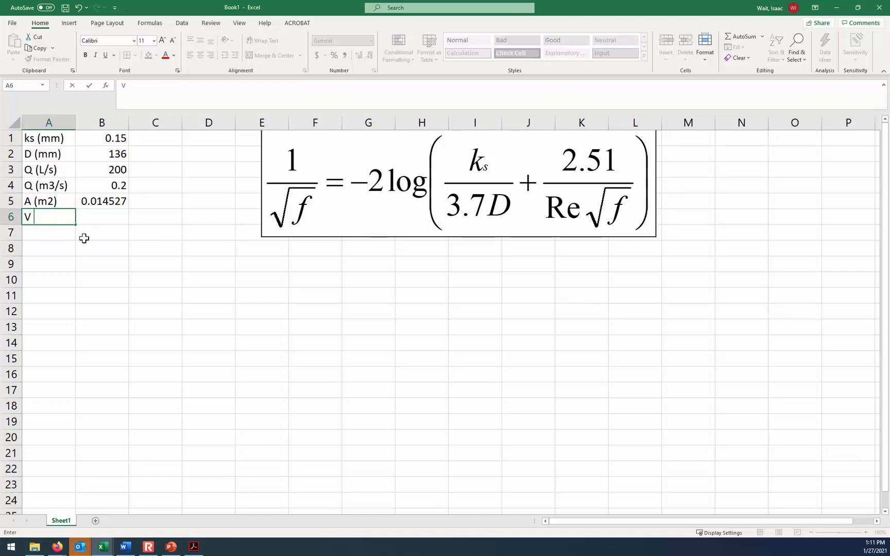
text((m/s))
key(Tab)
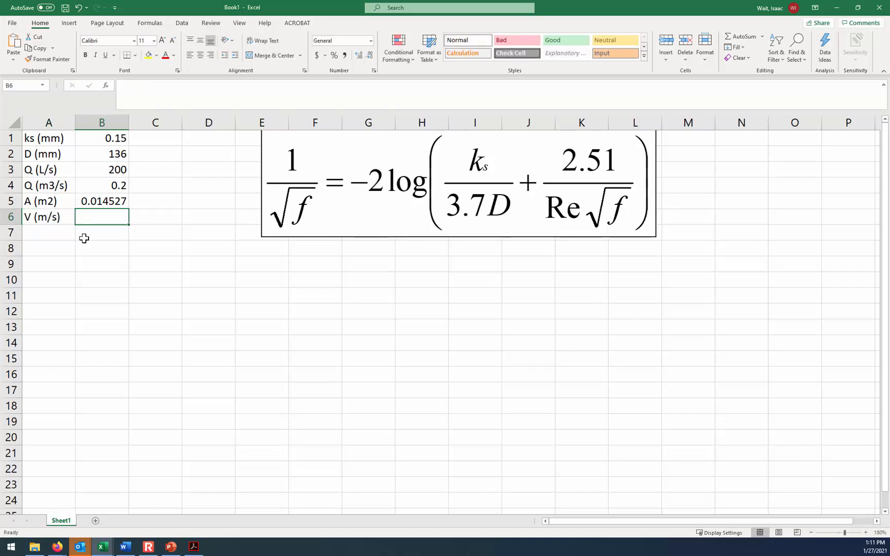
text(=)
click(106, 185)
text(/)
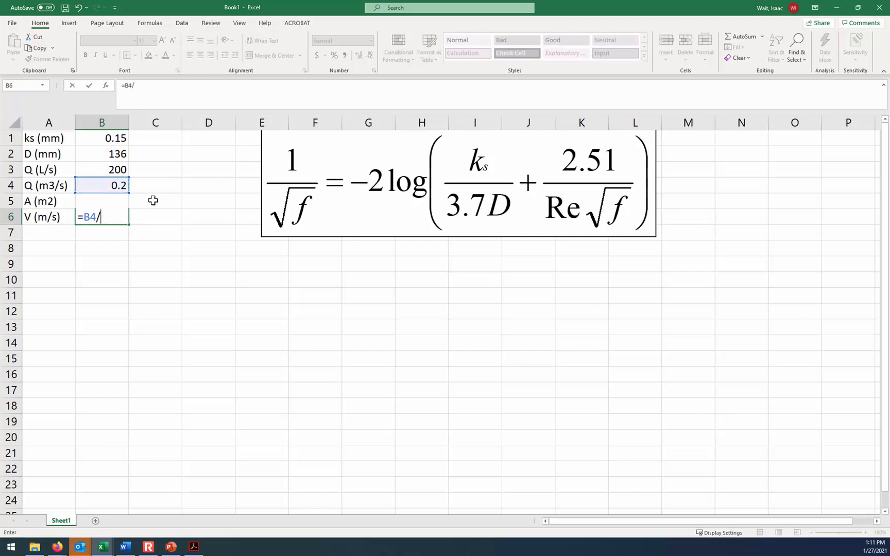
key(Up)
key(Return)
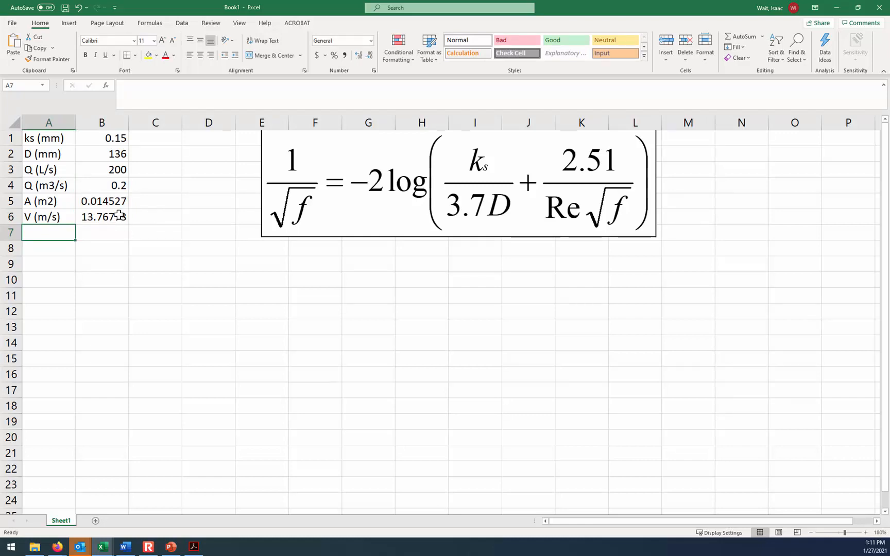
- Label cell A8 "Kin. Vis (m2/s)" for the kinematic viscosity and autofit column A to the label
click(52, 249)
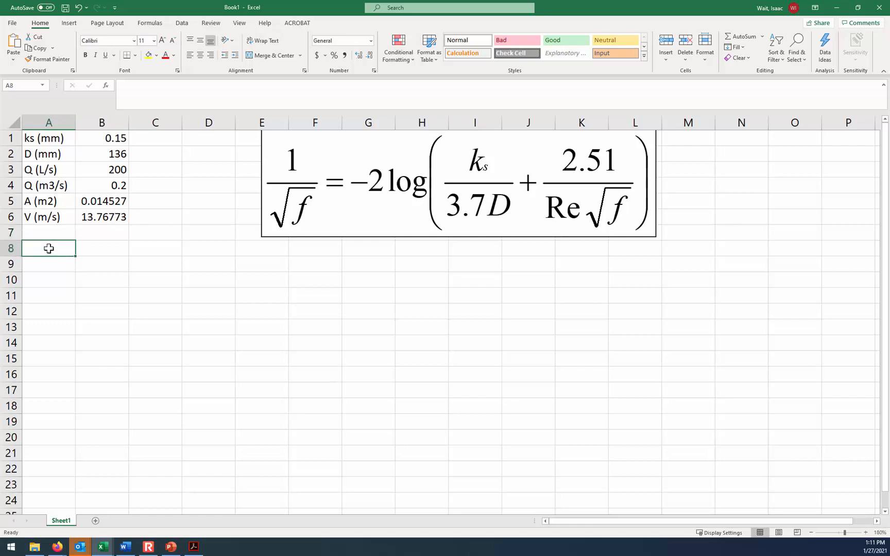
text(Re)
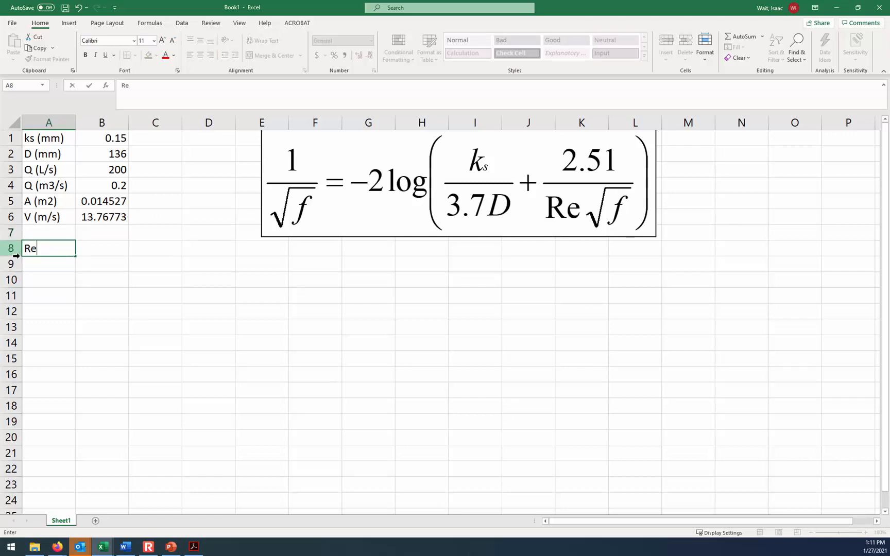
key(BackSpace)
key(BackSpace)
text(Kin. Vis (m2/s))
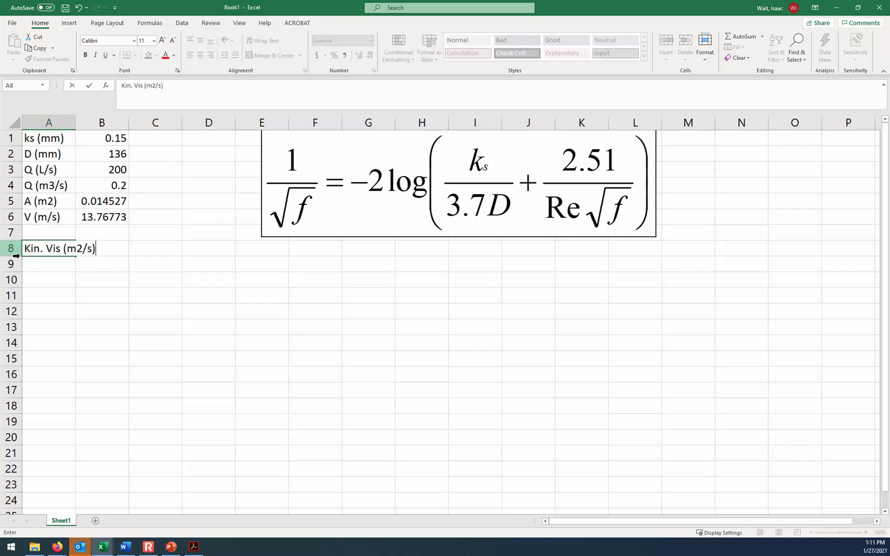
key(Tab)
double_click(75, 122)
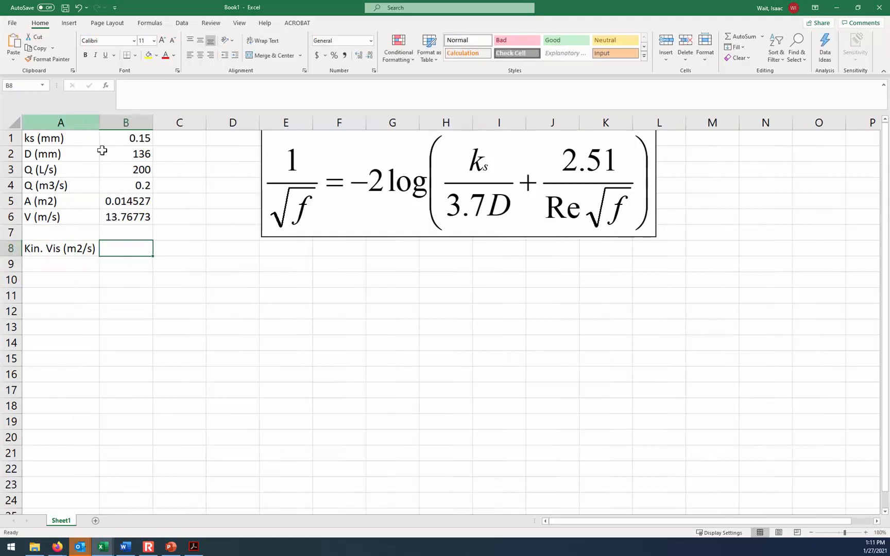
- Enter a kinematic viscosity of 1e-6 in cell B8
text(1e-6)
key(Return)
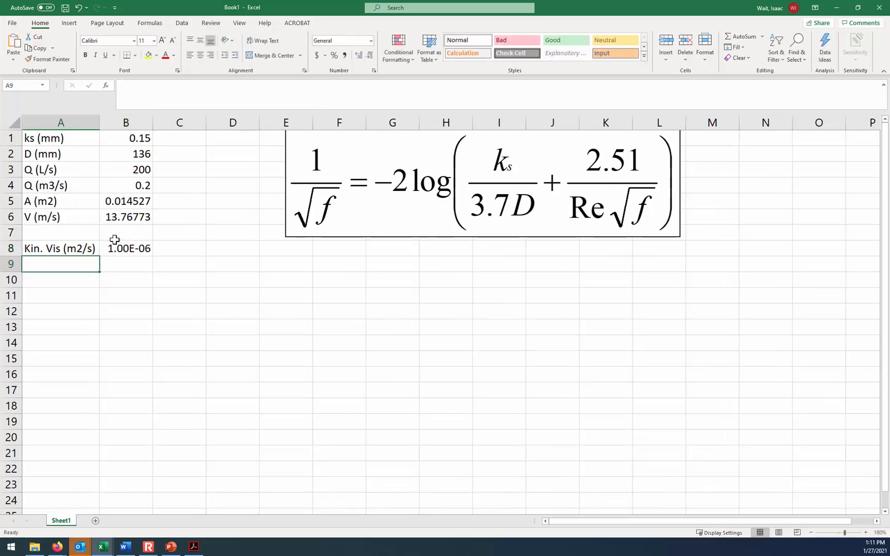
- Label cell A10 "Re" and calculate the Reynolds number in B10 with the formula =B6*B2/1000/B8
key(Down)
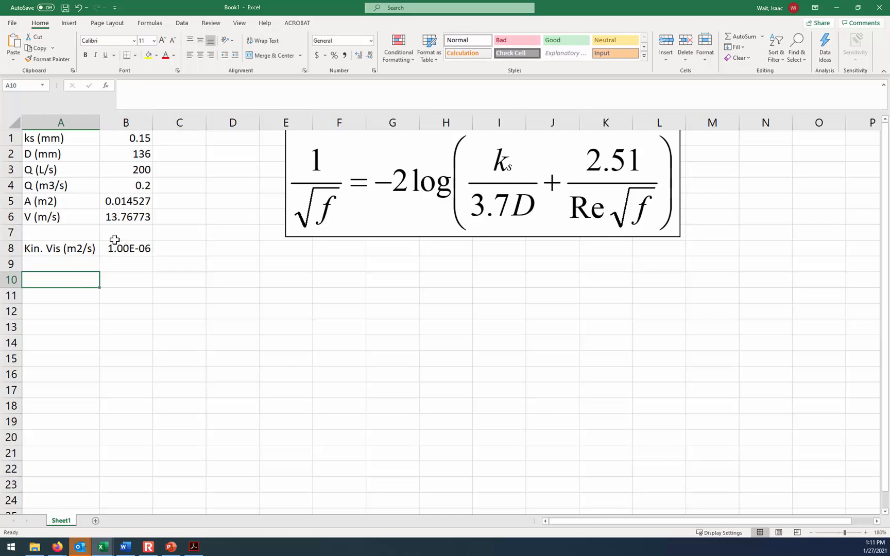
text(Re)
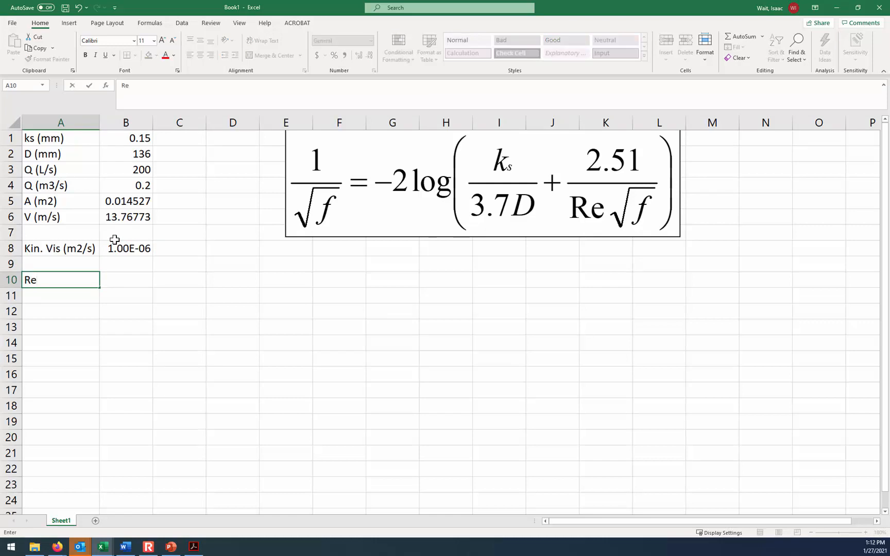
key(Tab)
text(=)
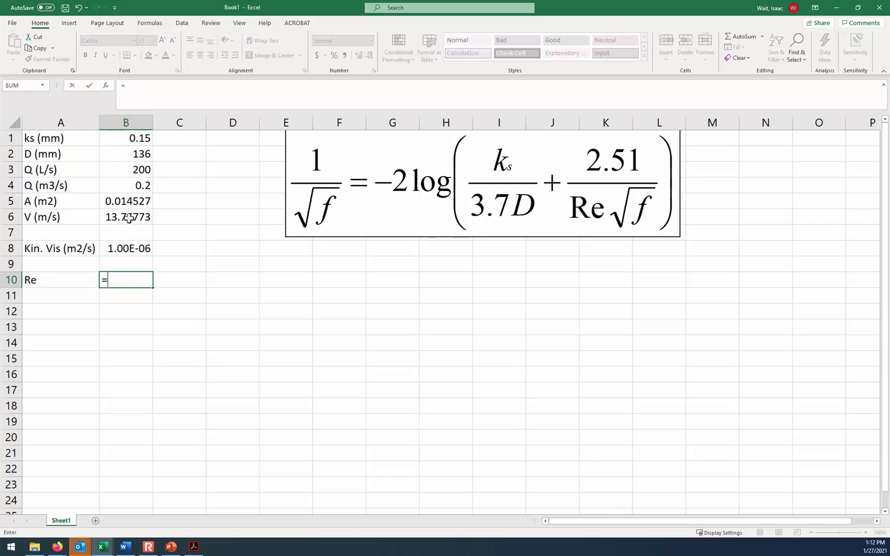
click(129, 217)
text(*)
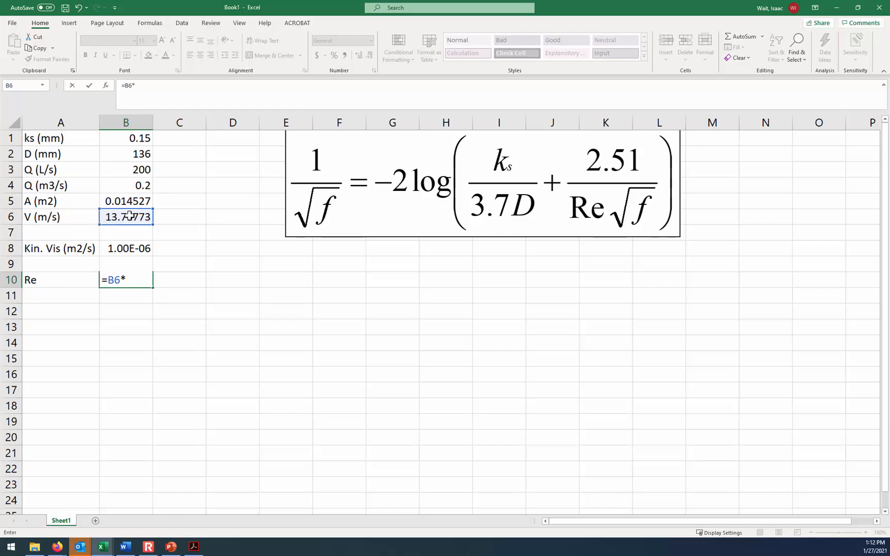
click(141, 152)
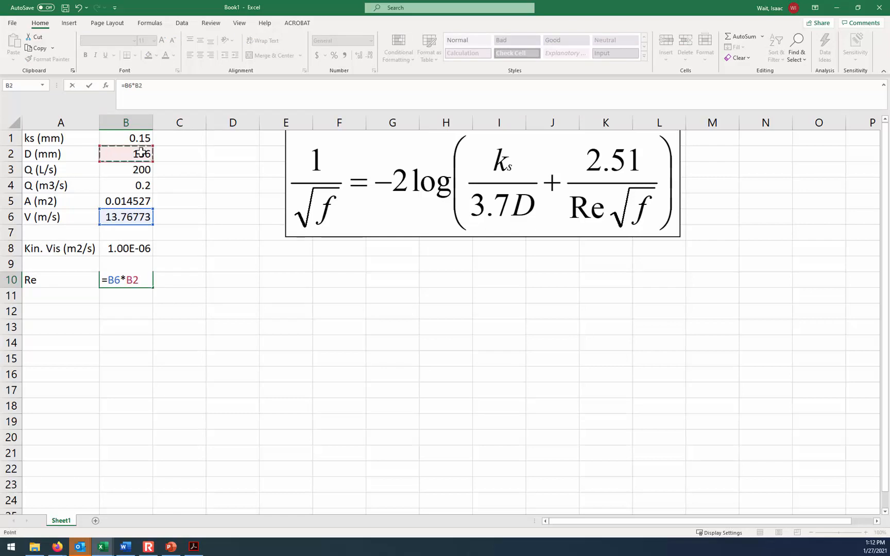
click(158, 84)
text(/1000)
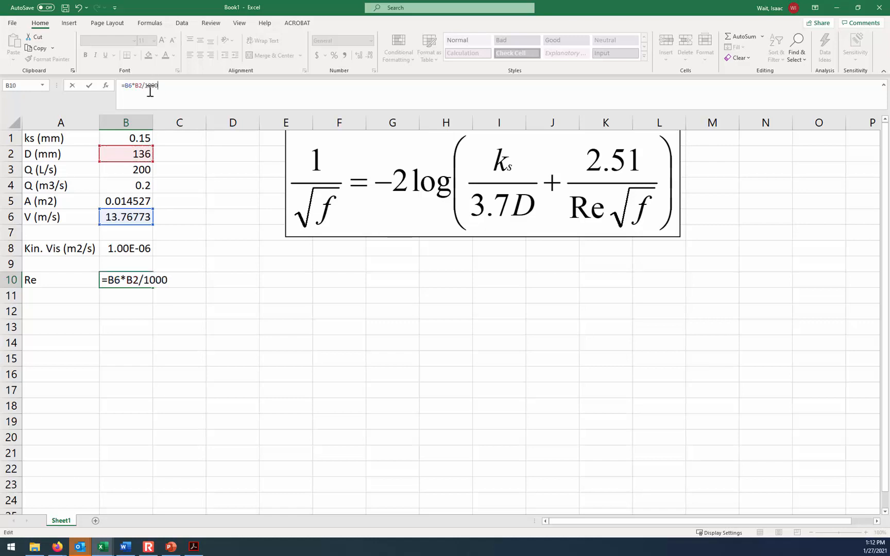
text(/)
click(124, 245)
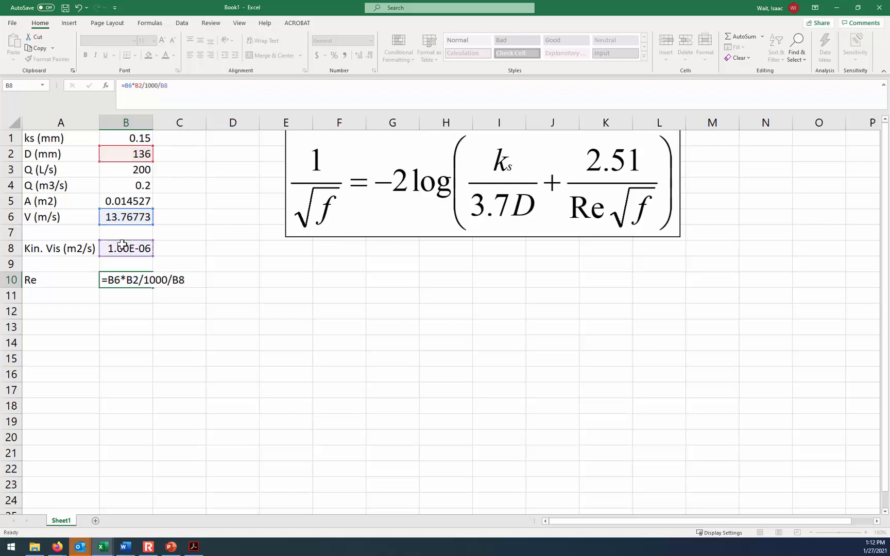
key(Return)
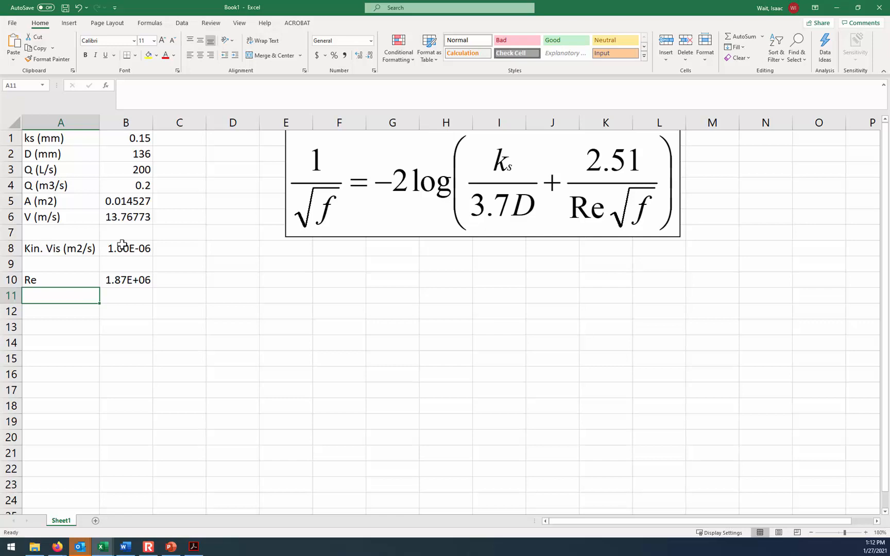
- Move the Colebrook equation object down to about row 2 and enter the headers "guess of f", "LHS", "RHS" and "Difference" in A12:D12
drag(528, 189, 522, 211)
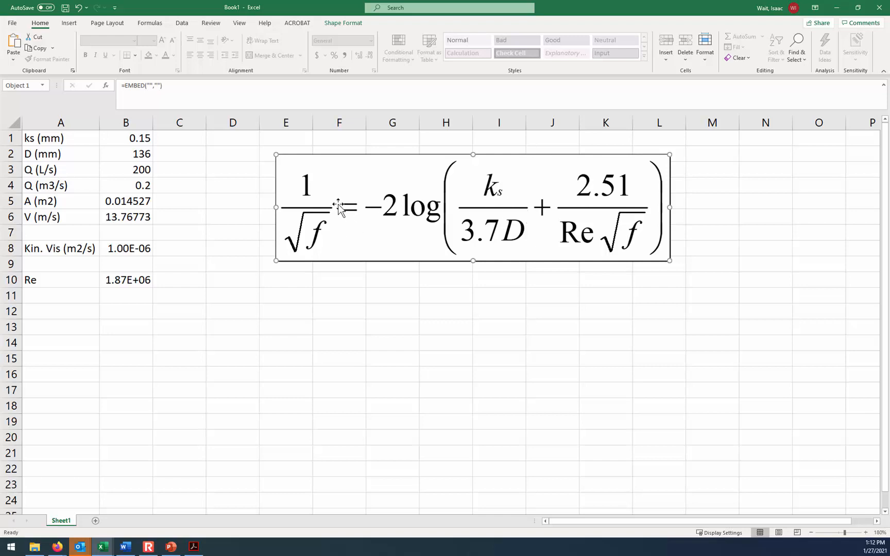
click(77, 310)
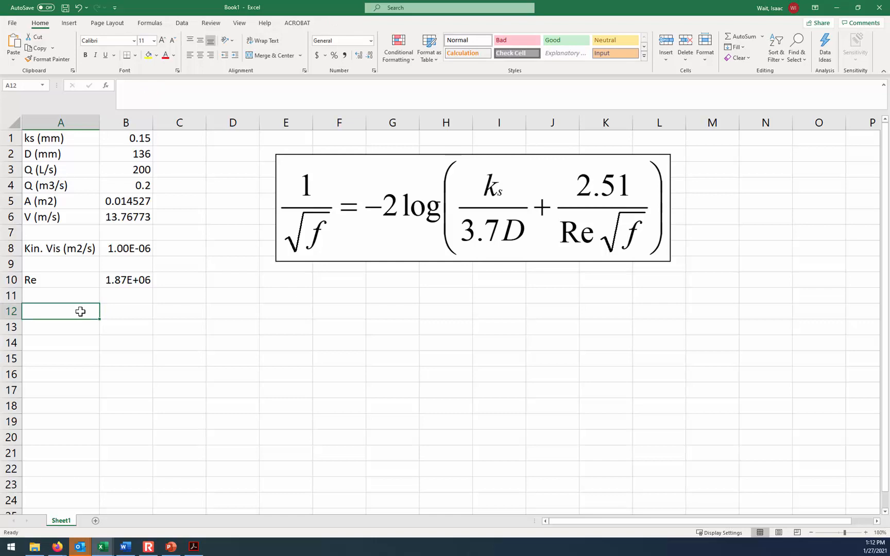
text(guess of)
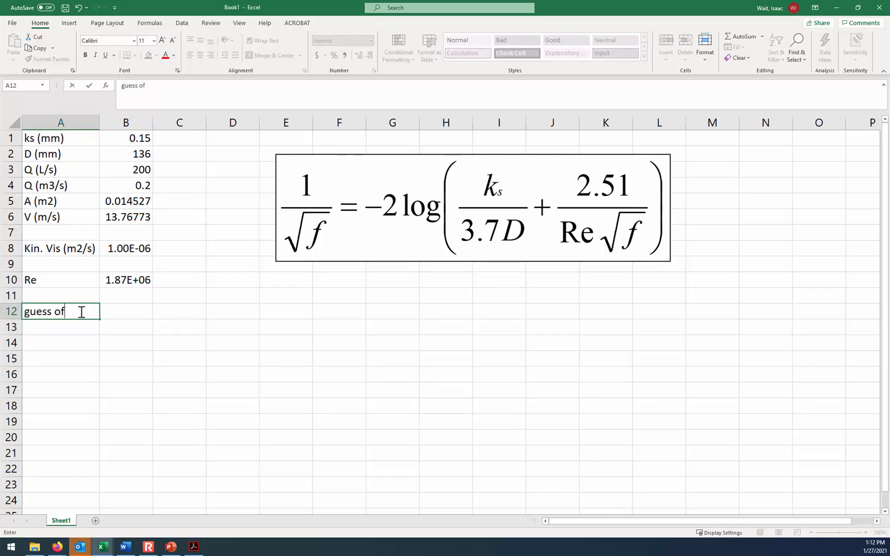
text( f)
key(Tab)
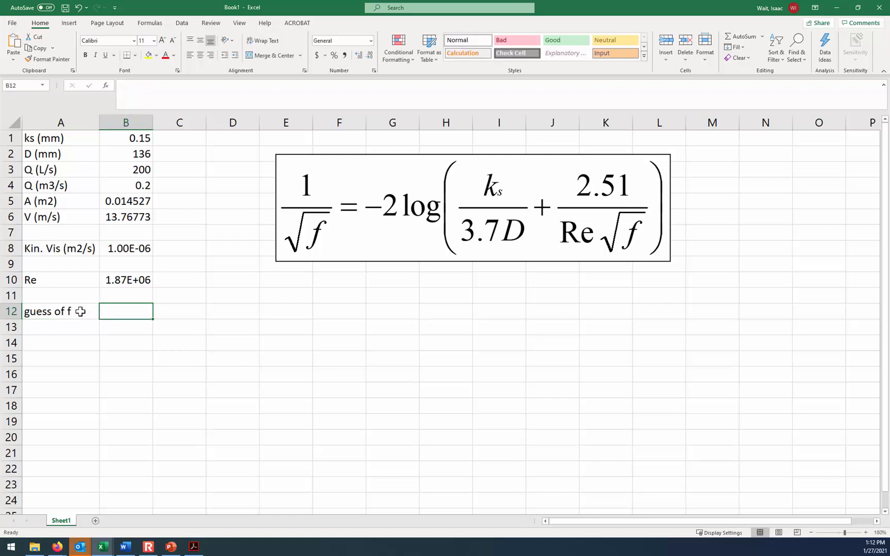
text(LHS)
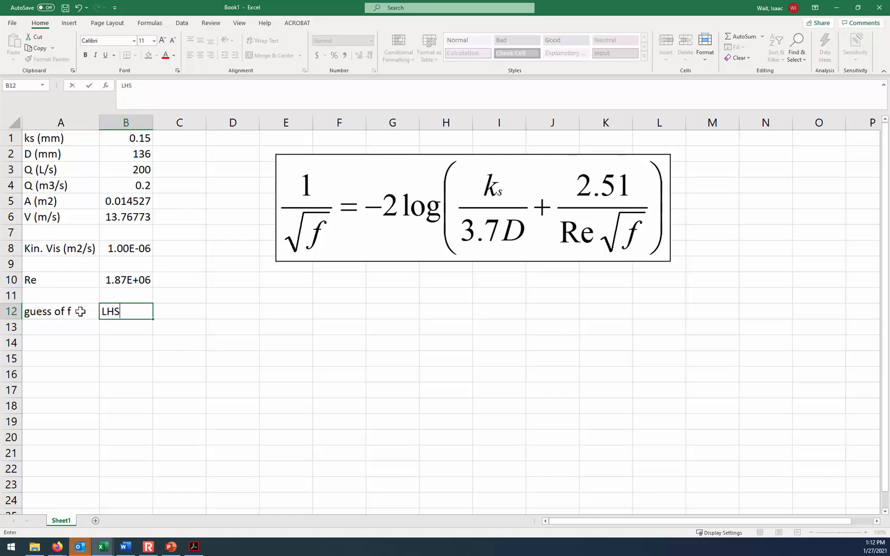
key(Tab)
text(RHS)
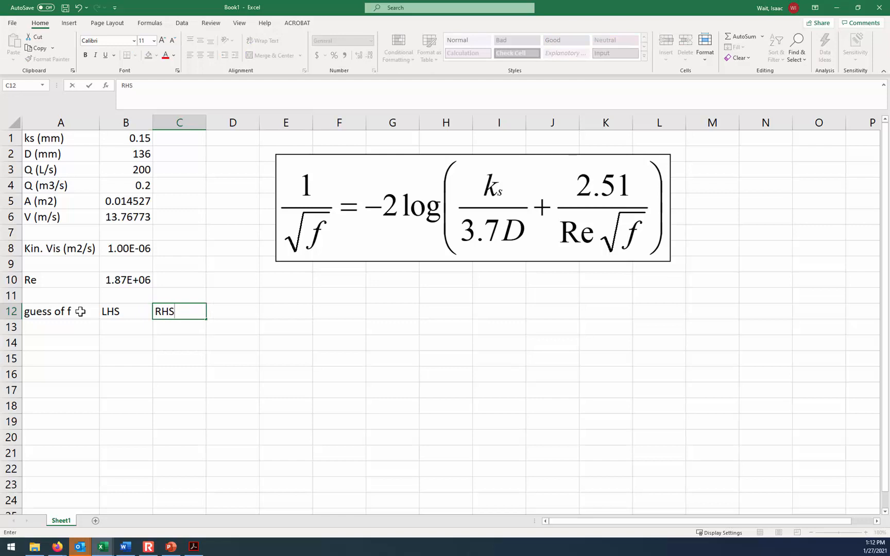
key(Tab)
text(Di)
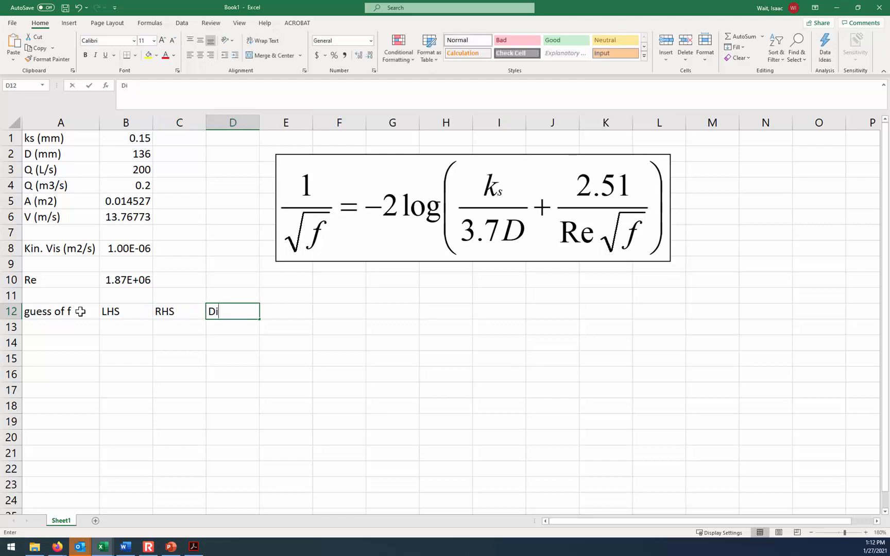
text(fference)
key(Return)
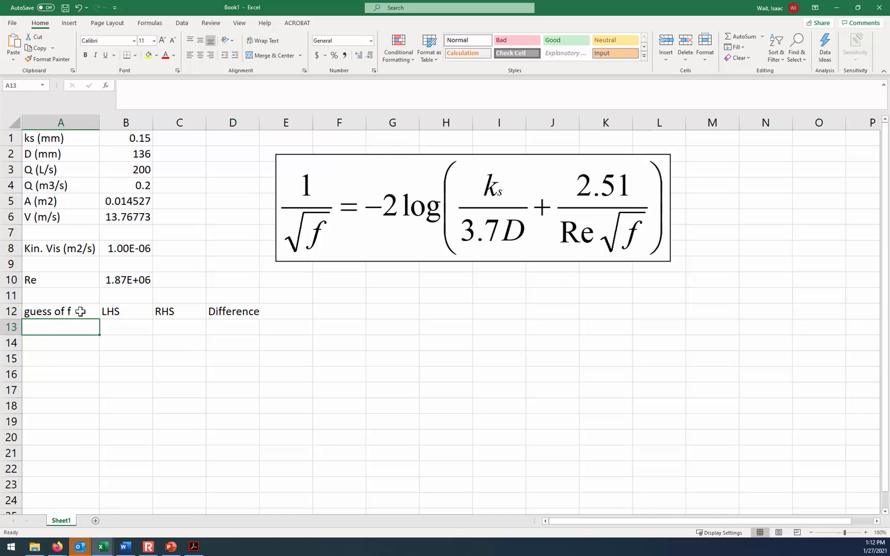
- Enter the friction factor guesses 0.008 and 0.009 in A13:A14 and extend the series down to 0.039 in A44
text(.00)
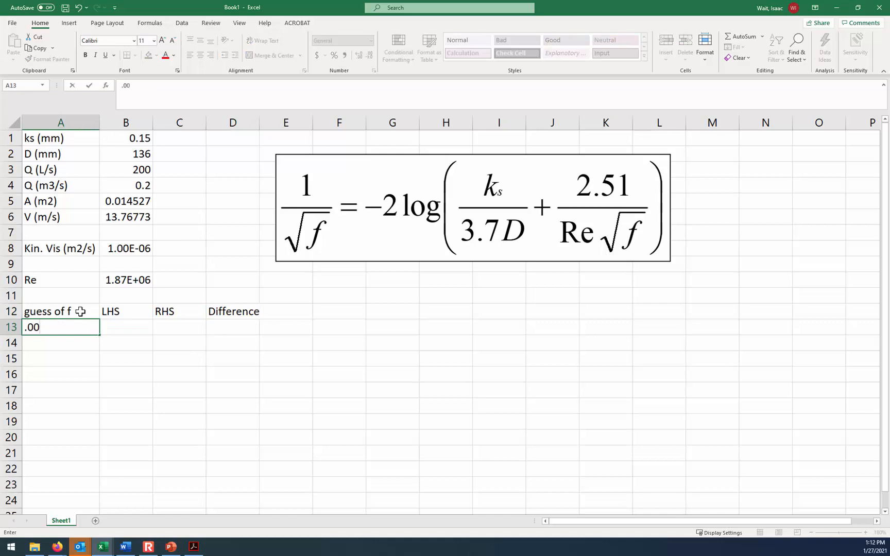
text(8)
key(Return)
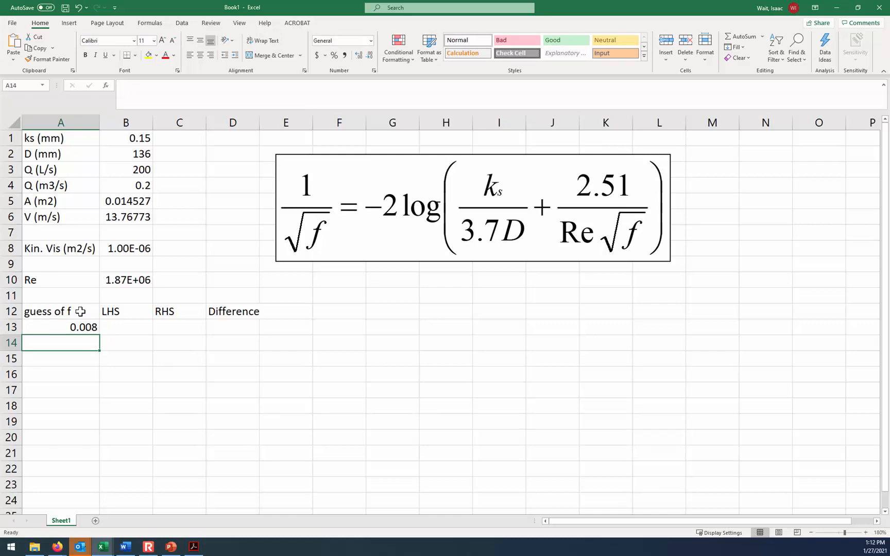
text(.009)
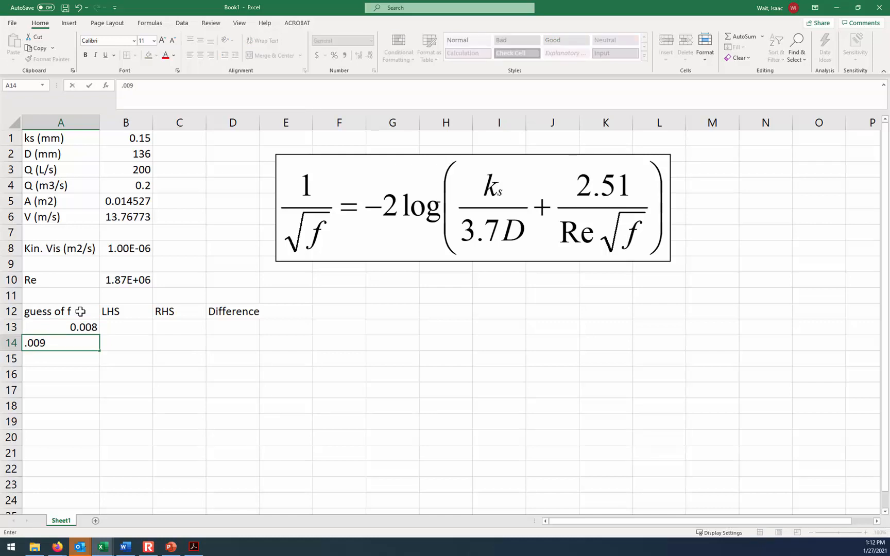
key(Return)
key(Up)
key(Up)
key(shift+Down)
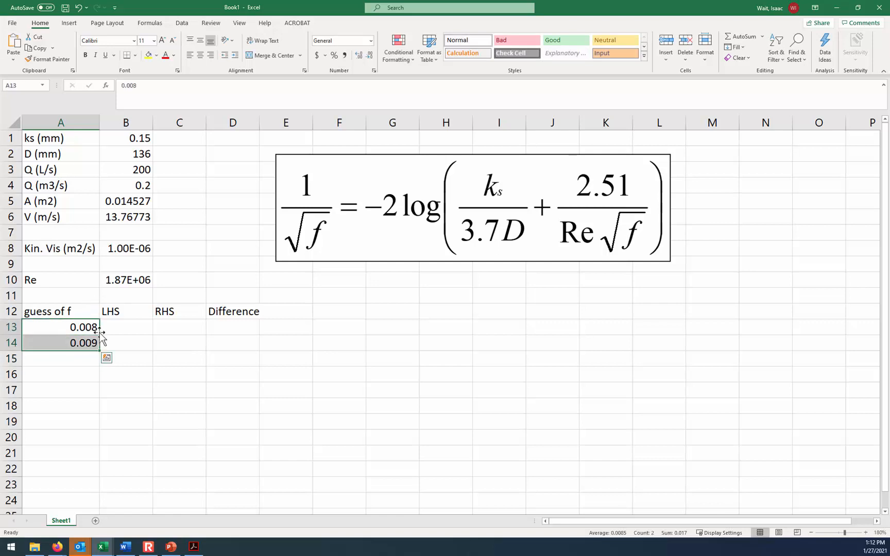
drag(99, 352, 97, 155)
- Calculate the left-hand side of the equation in B13 with the formula =1/sqrt(A13)
scroll(183, 291, up, 5)
scroll(183, 291, up, 8)
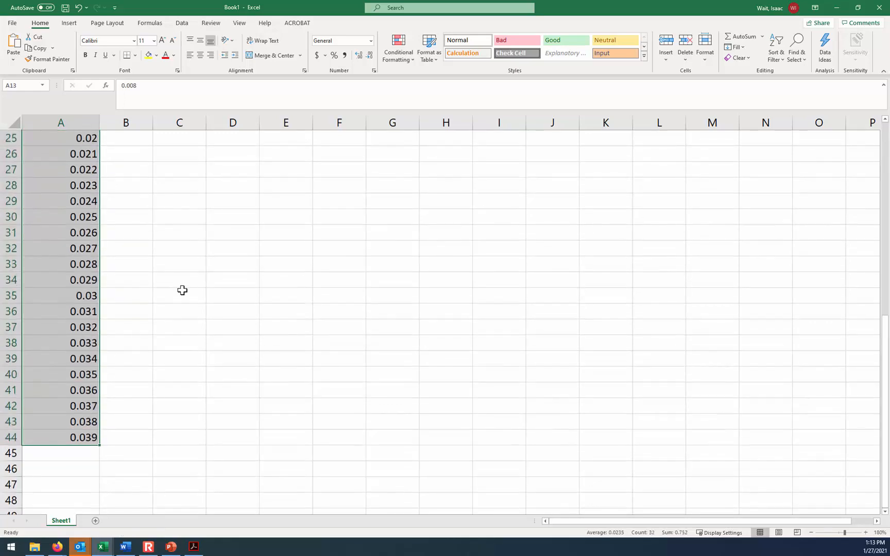
click(125, 288)
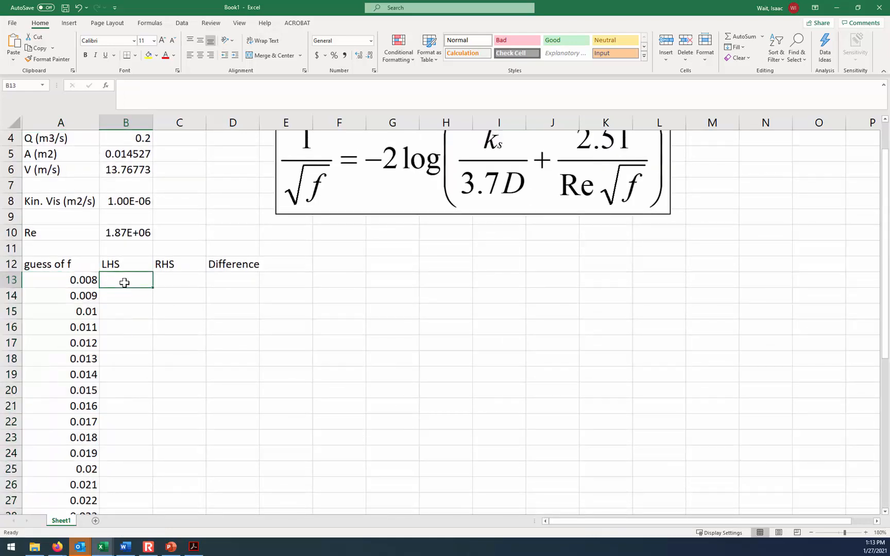
scroll(273, 325, up, 1)
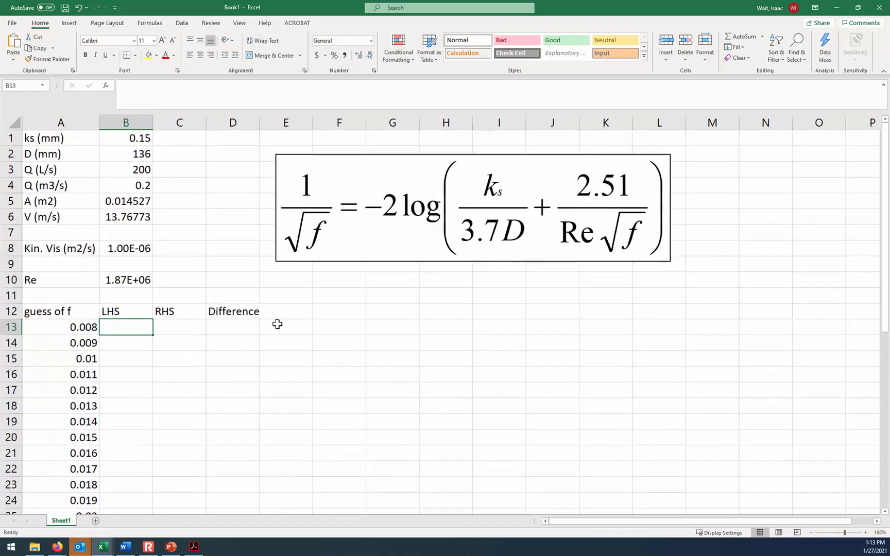
text(=1)
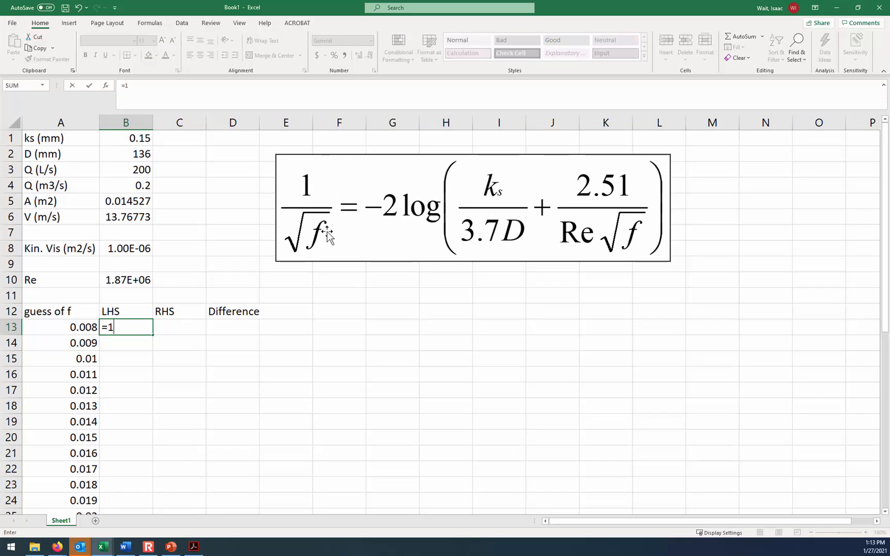
text(/sqrt()
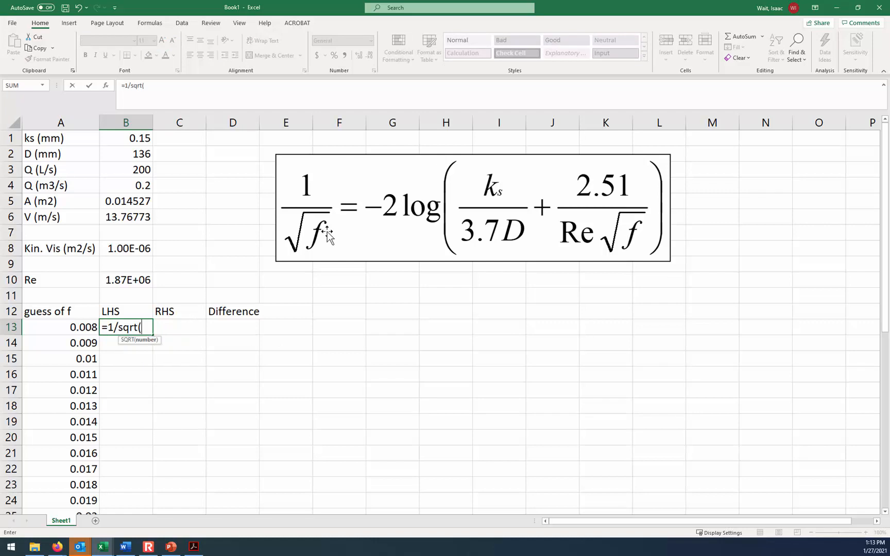
click(91, 328)
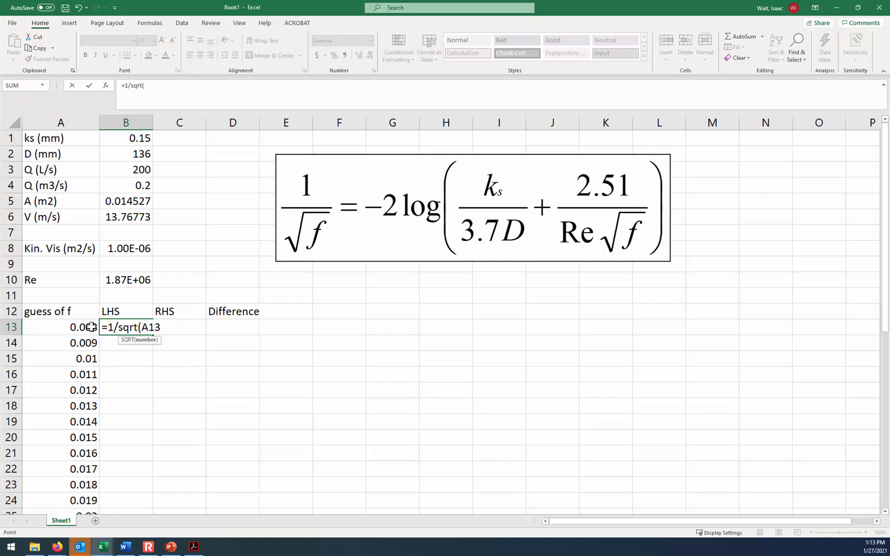
text())
key(Return)
key(Up)
click(76, 329)
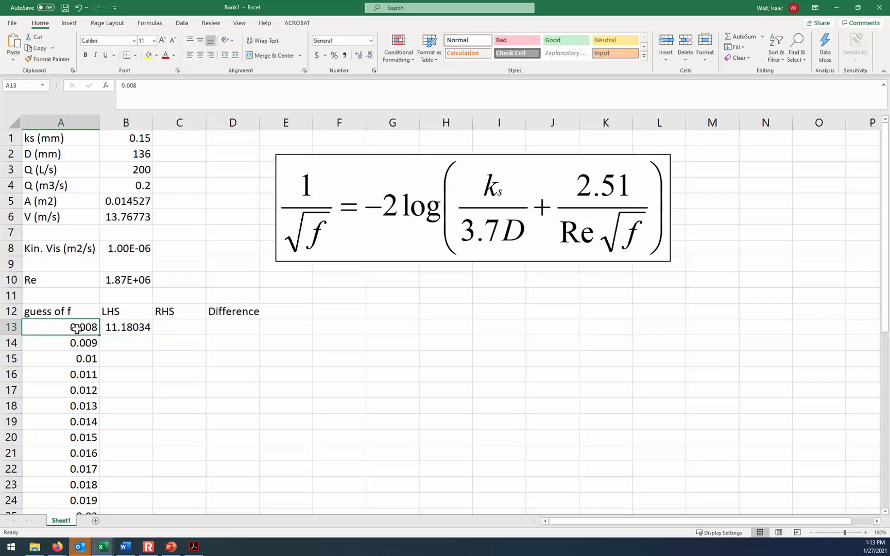
- Begin the right-hand side formula in C13 with =-2*log($B$1, using an absolute reference to ks
click(170, 326)
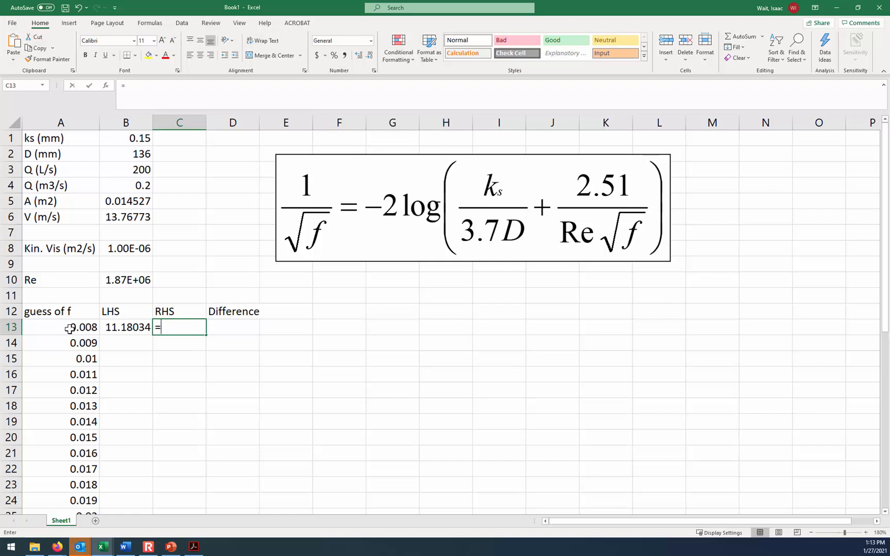
text(=-2)
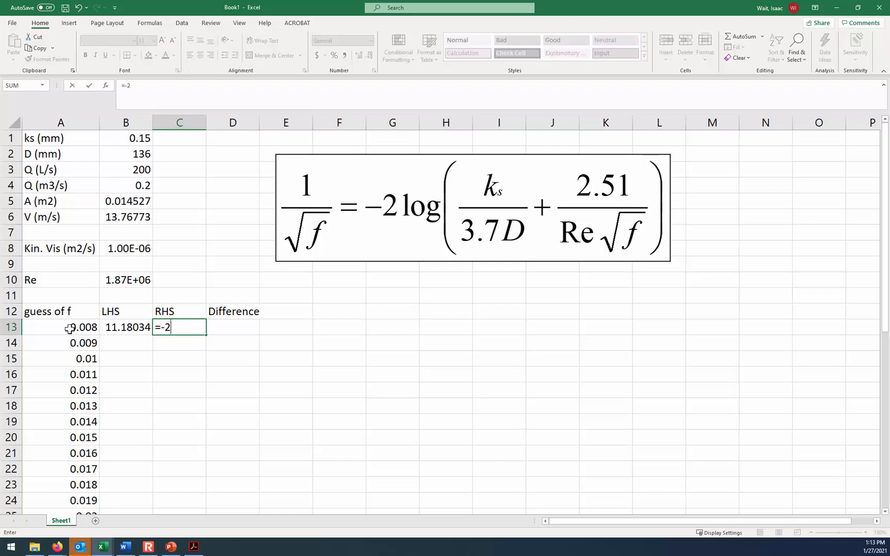
text(*log()
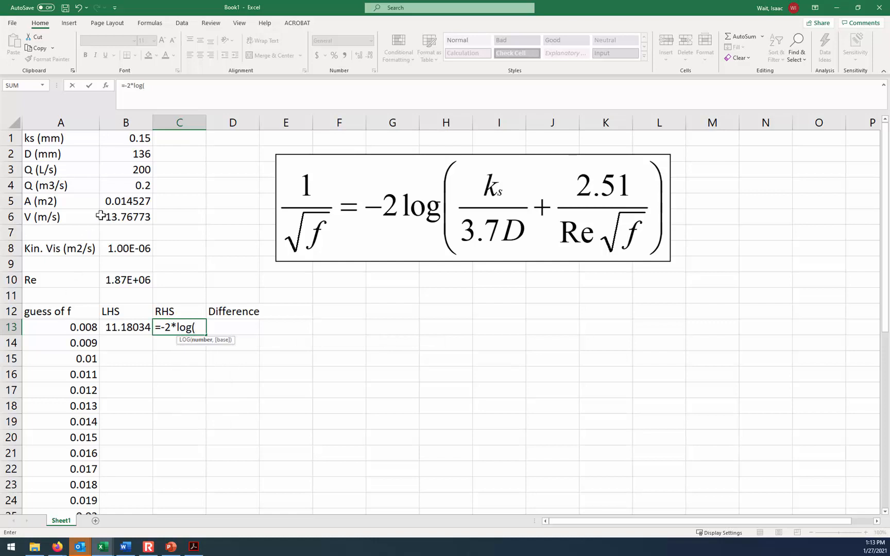
click(137, 139)
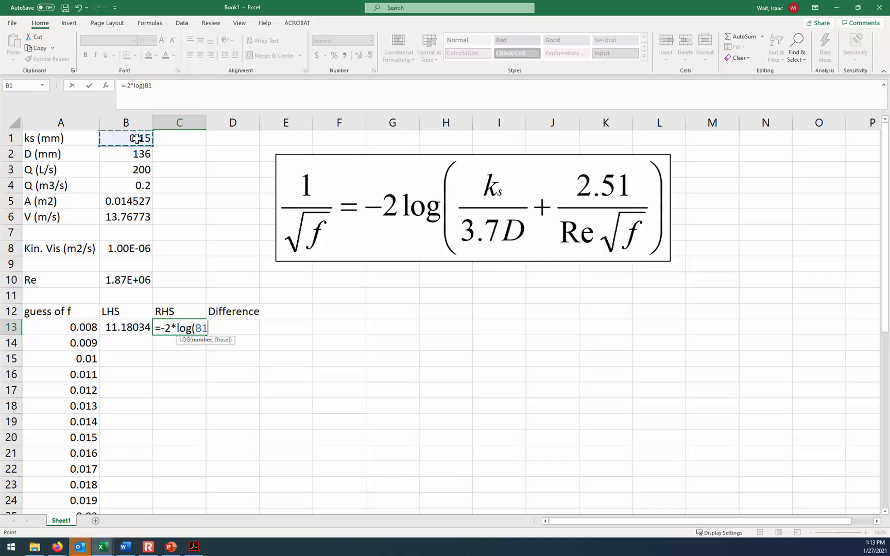
key(F4)
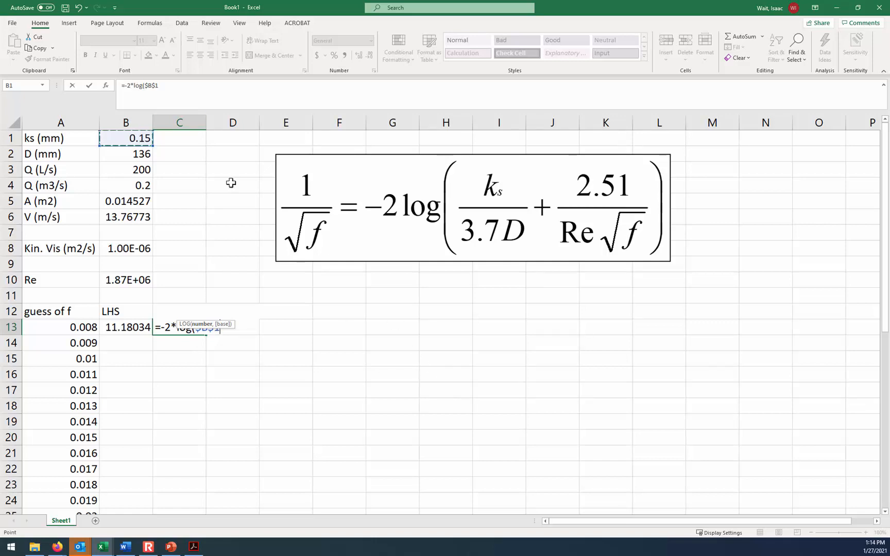
- Continue the C13 formula by dividing ks by (3.7*$B$2), with an absolute reference to the pipe diameter
click(182, 97)
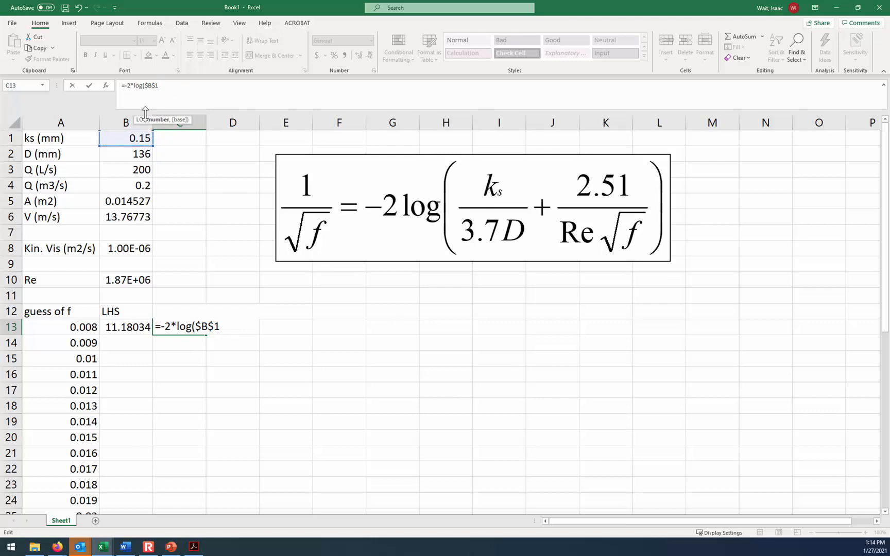
text(/3.7)
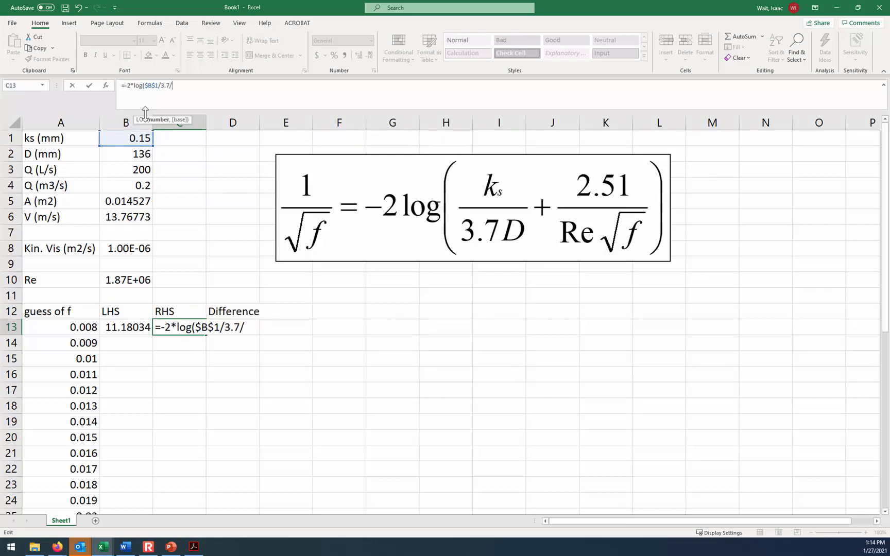
text(/)
click(126, 152)
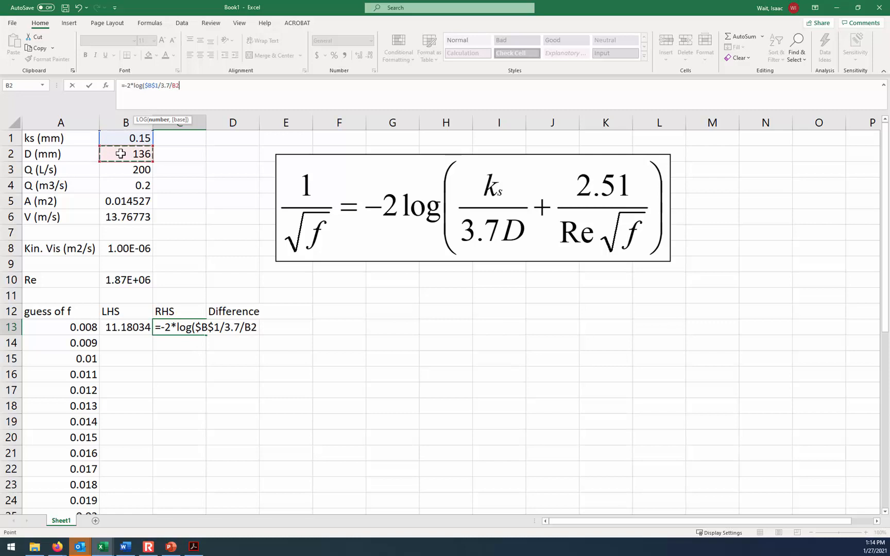
click(181, 88)
key(BackSpace)
key(BackSpace)
key(BackSpace)
key(BackSpace)
text((3.7*)
click(144, 153)
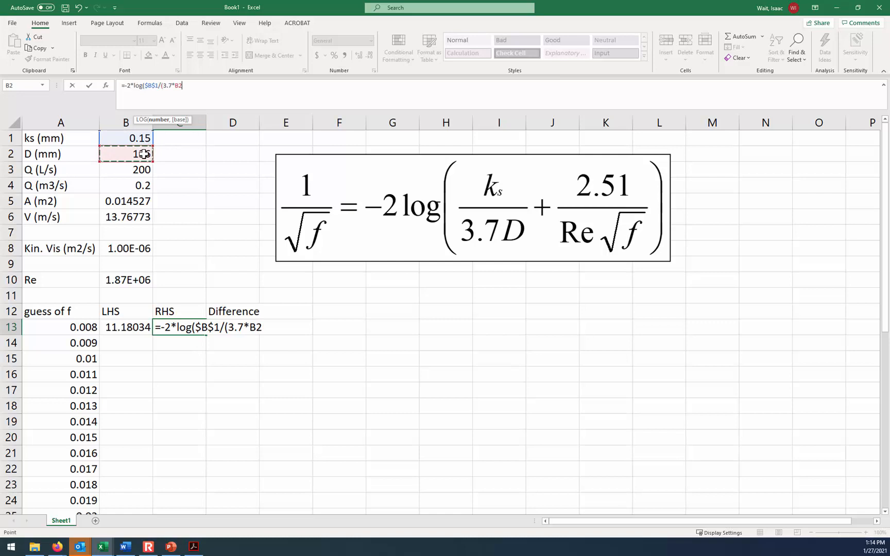
text())
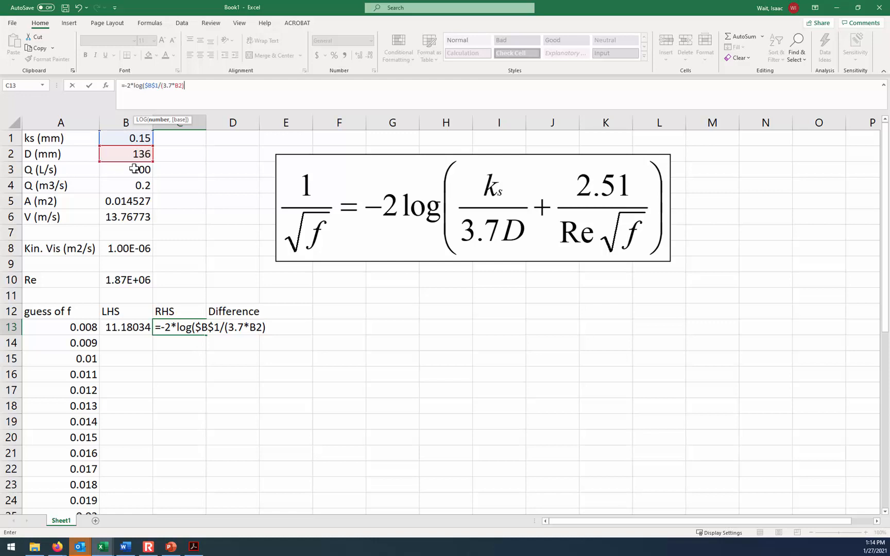
click(181, 86)
key(F4)
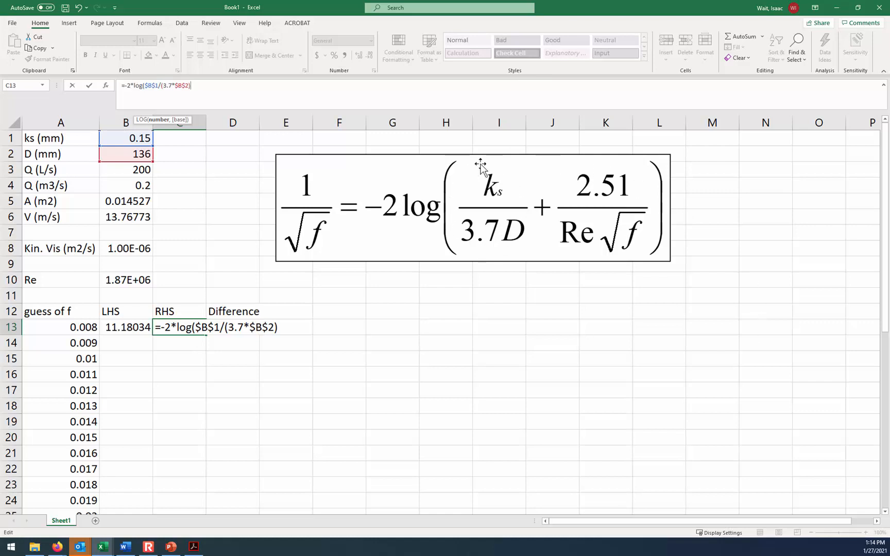
- Complete the right-hand side formula in C13 with the term +2.51/($B$10*sqrt(A13))) and enter it
text(2.51/()
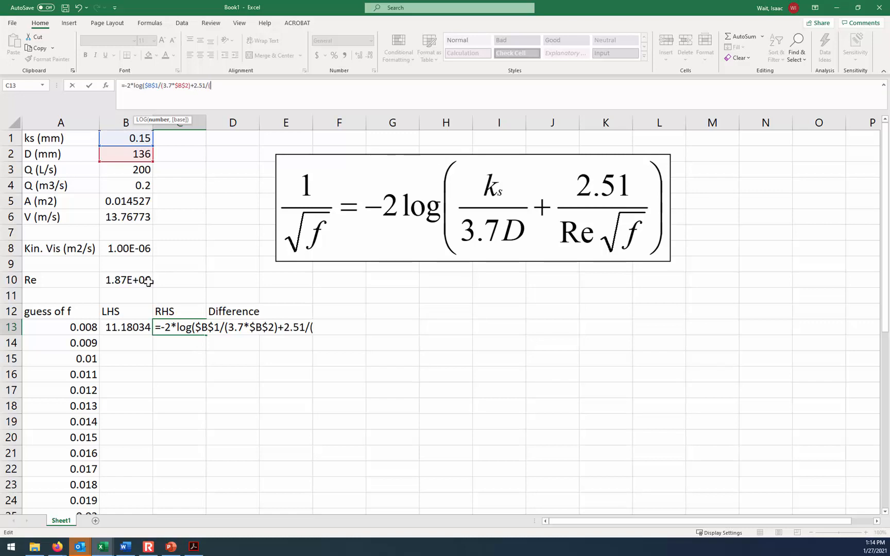
click(149, 281)
key(F4)
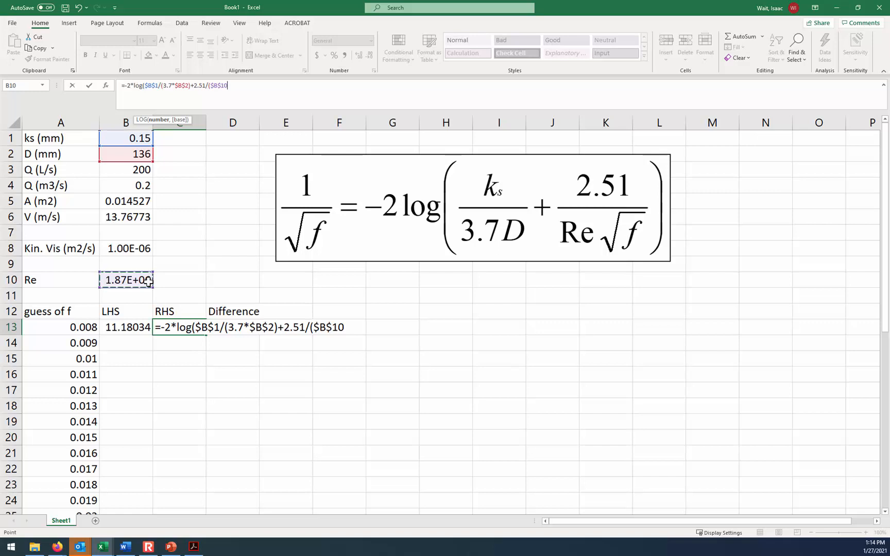
text(*sqrt()
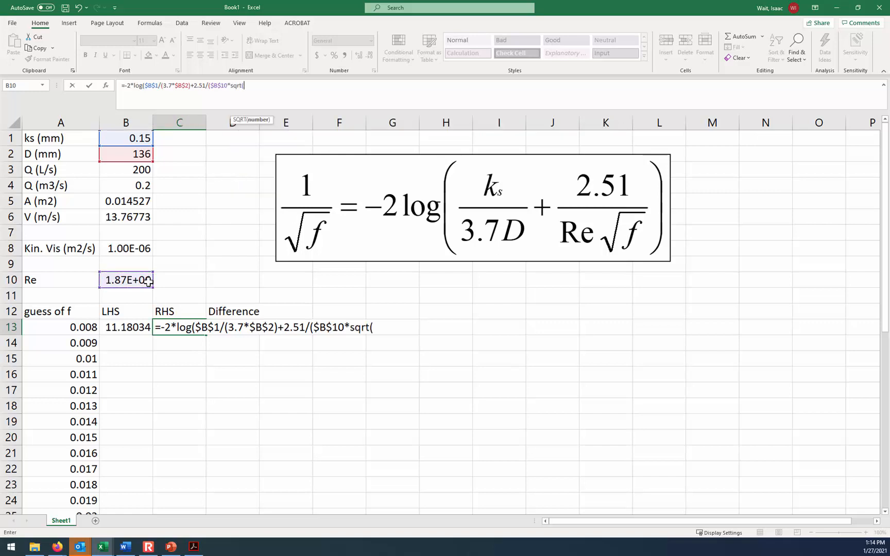
click(79, 326)
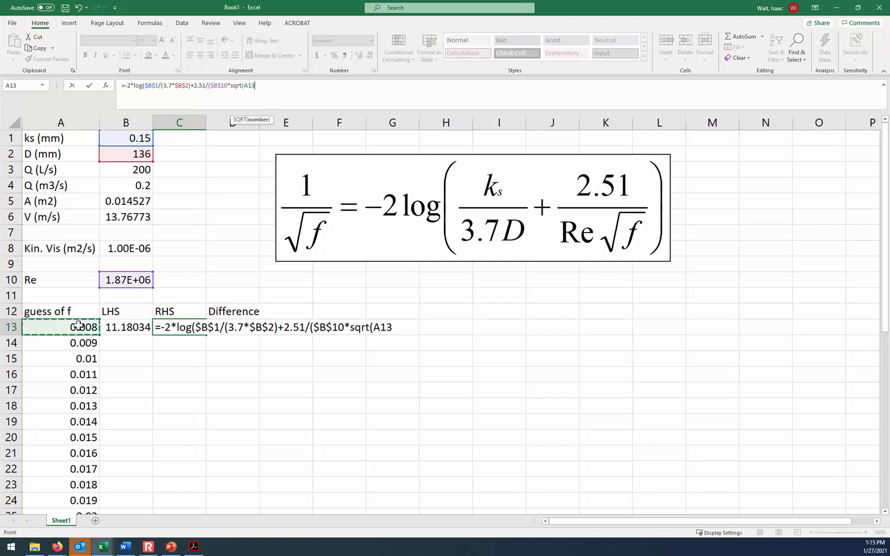
text())
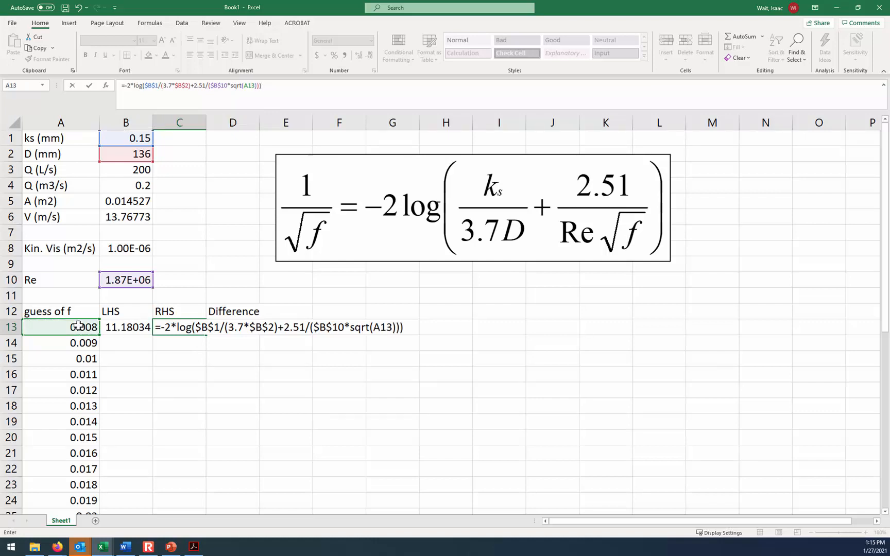
key(Return)
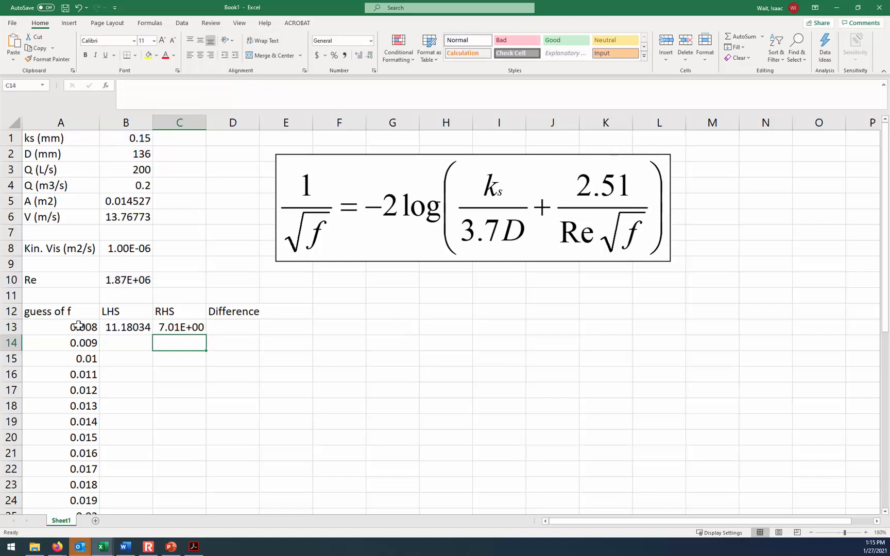
- Change the number format of the RHS result in C13 to General
click(184, 327)
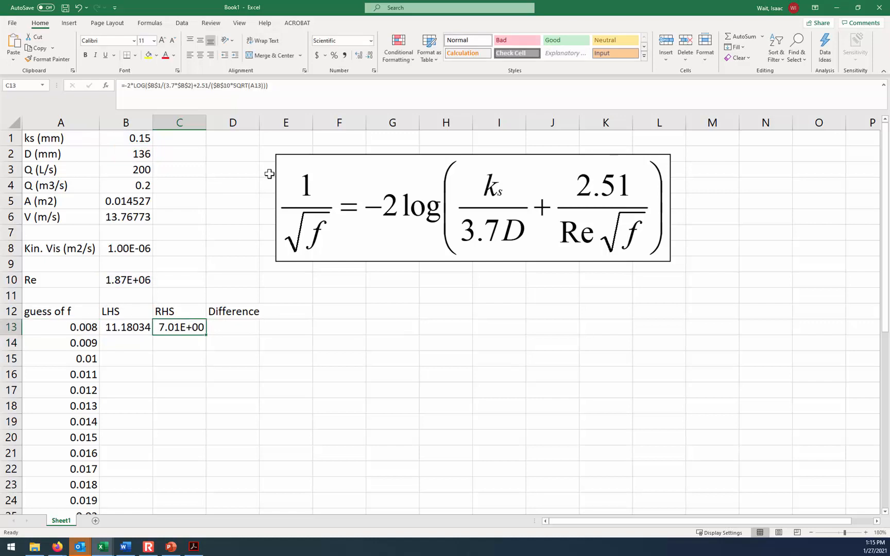
click(372, 42)
click(371, 63)
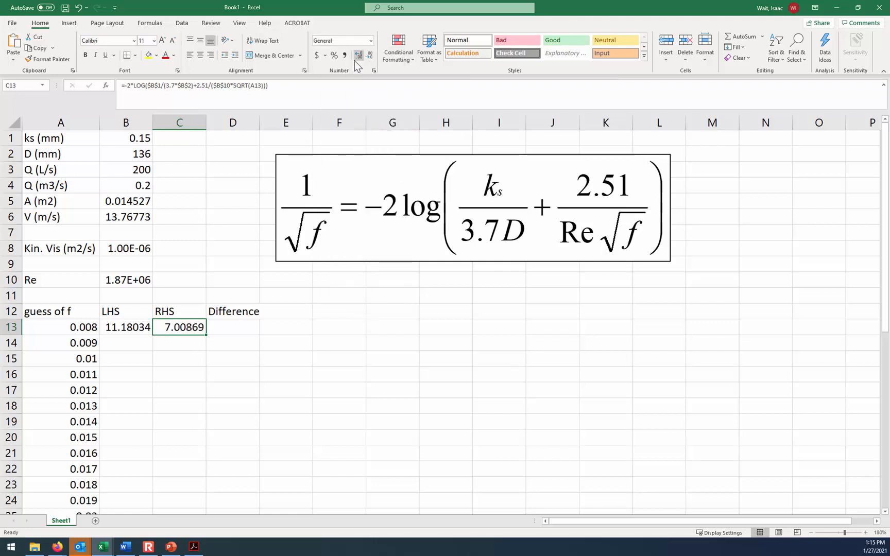
click(144, 143)
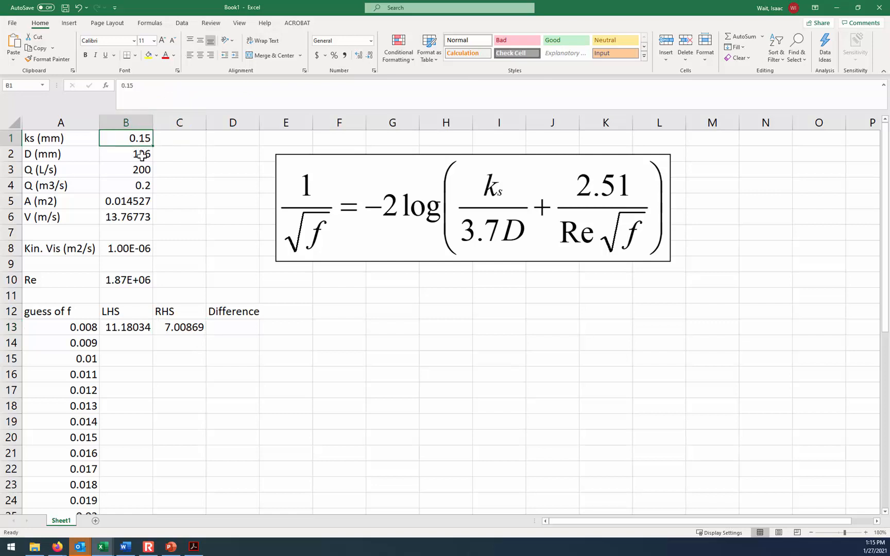
click(143, 156)
click(144, 140)
click(142, 155)
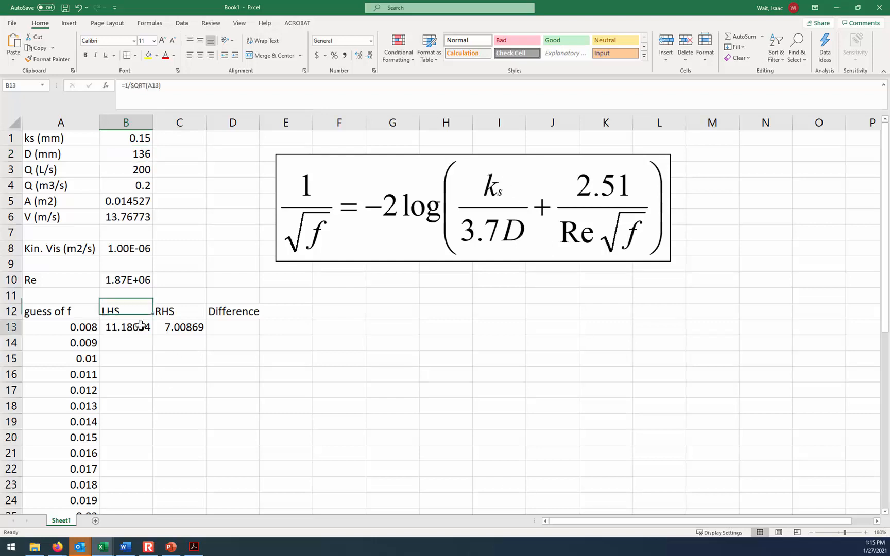
drag(142, 328, 188, 328)
click(198, 348)
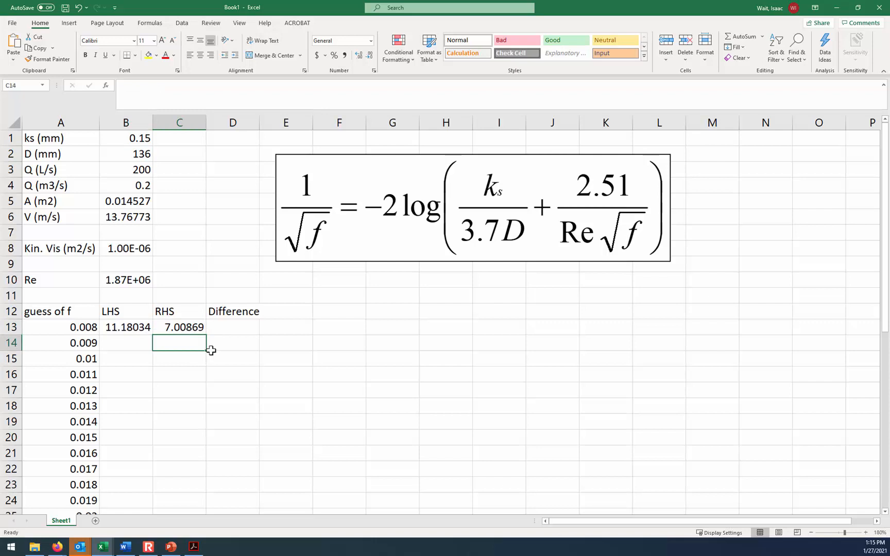
- Calculate the difference between the two sides in D13 with the formula =B13-C13
click(229, 330)
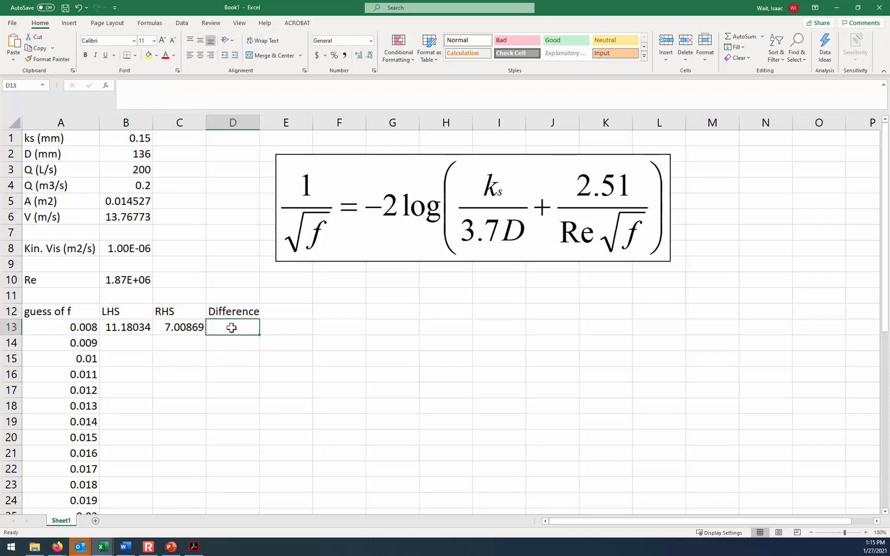
text(=)
click(138, 323)
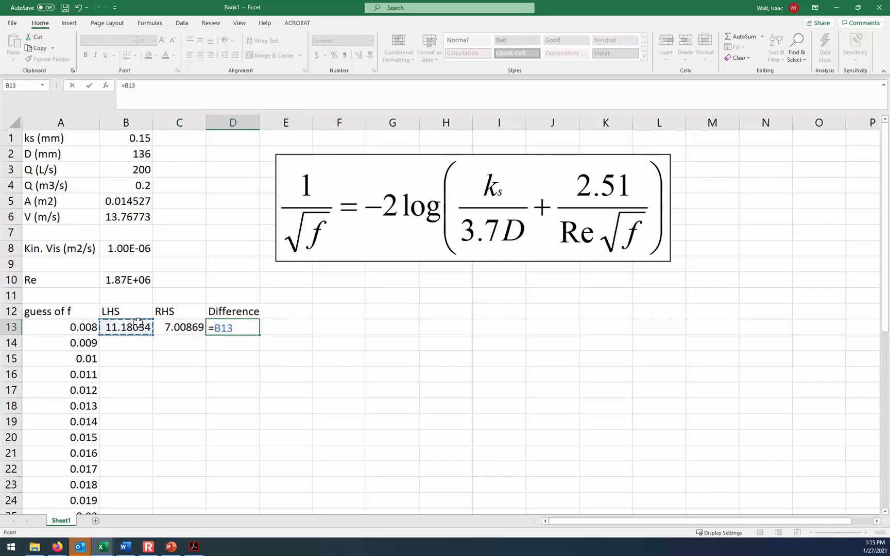
text(-)
click(167, 326)
key(Return)
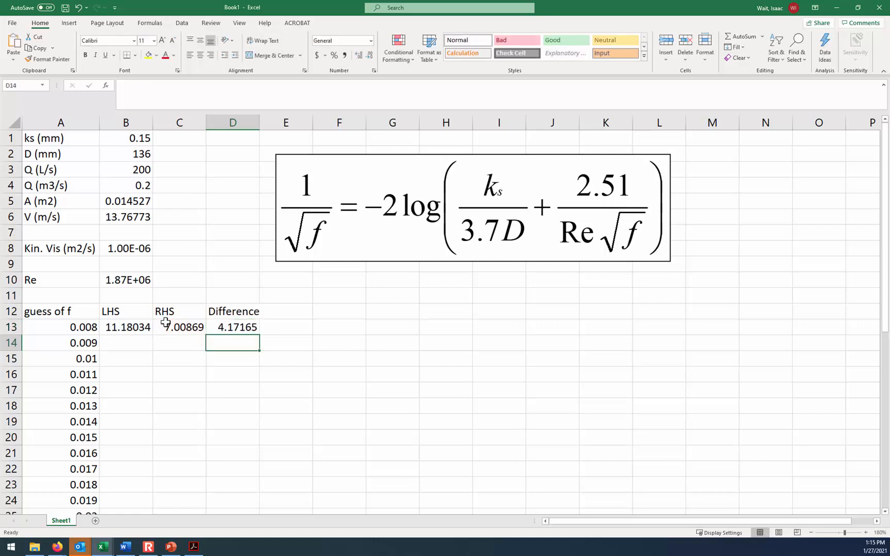
- Fill the LHS, RHS and Difference formulas in B13:D13 down through row 44 for every guess of f
click(74, 327)
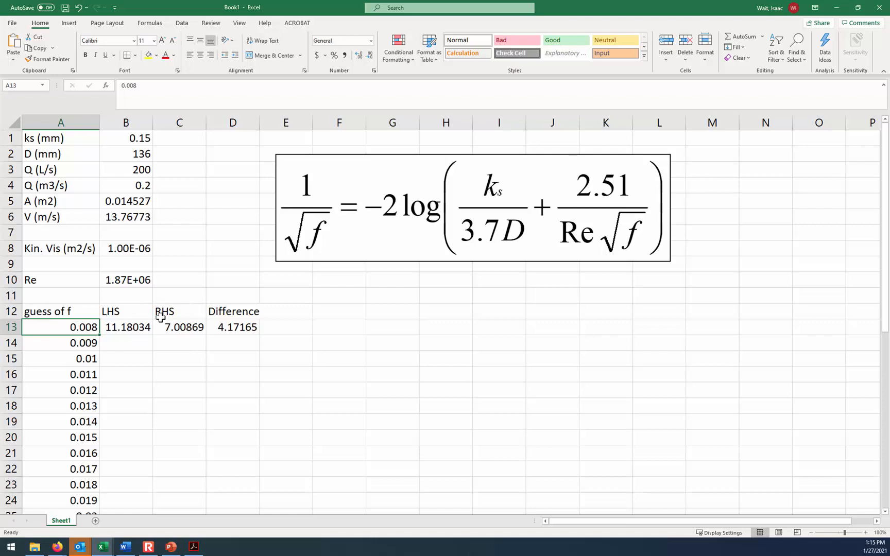
drag(132, 327, 260, 365)
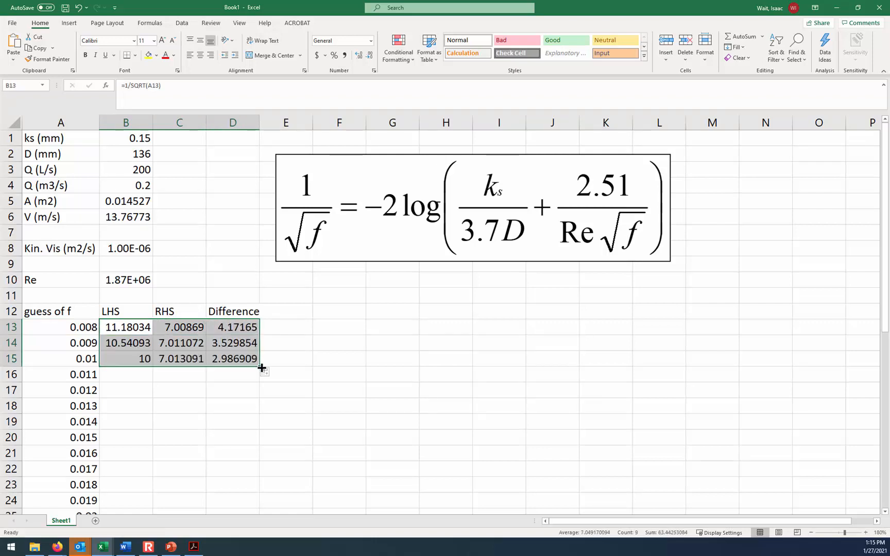
double_click(260, 368)
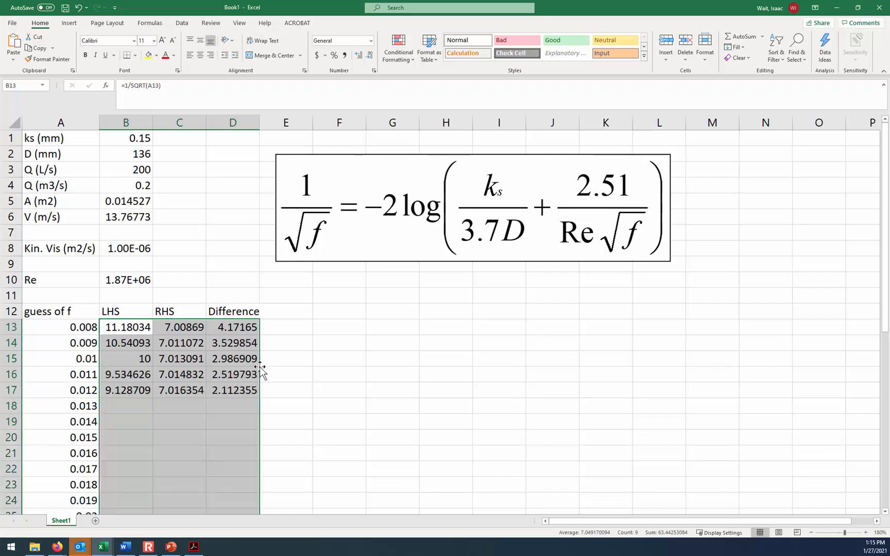
scroll(262, 366, down, 2)
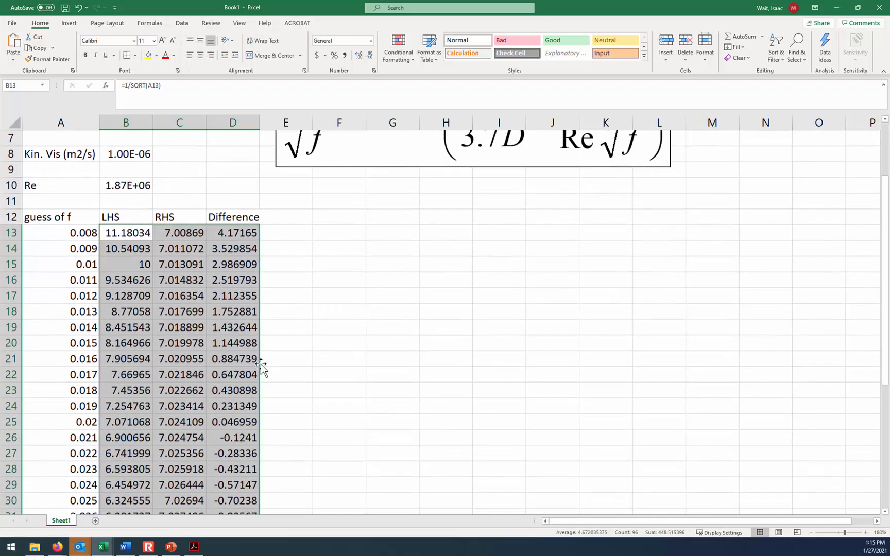
- Show the 0.02 guess in A25, beside the difference closest to zero, with six decimal places
click(234, 423)
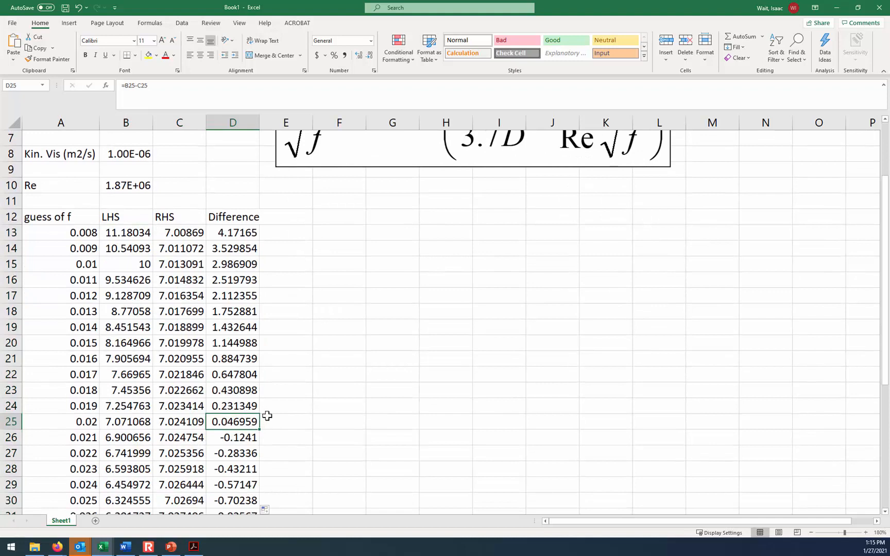
click(77, 421)
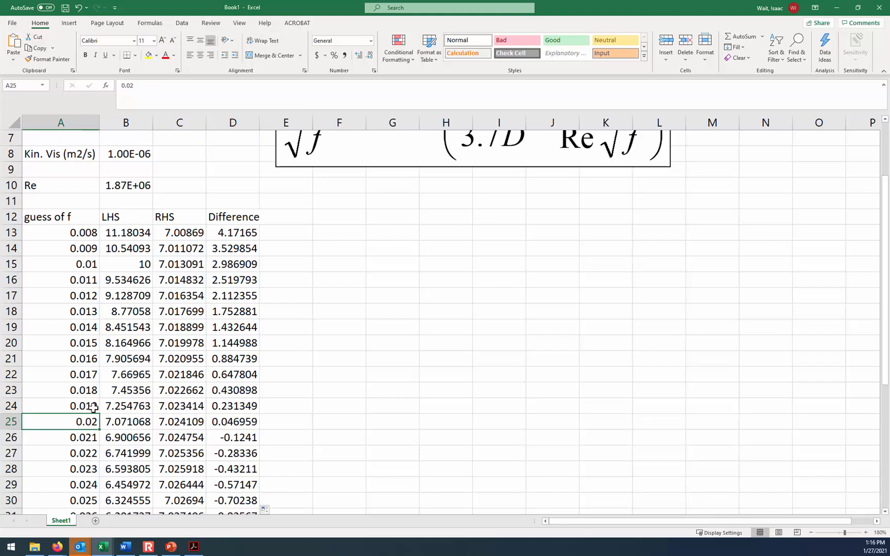
click(359, 56)
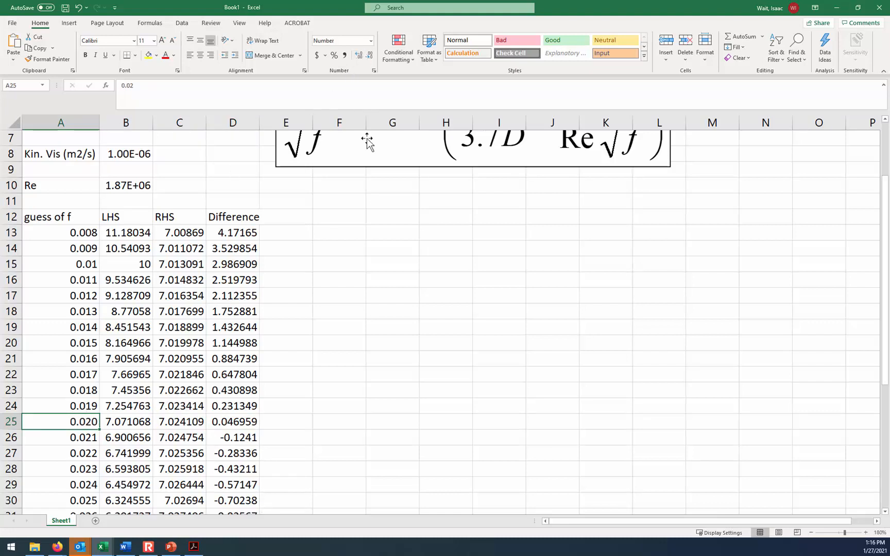
click(236, 421)
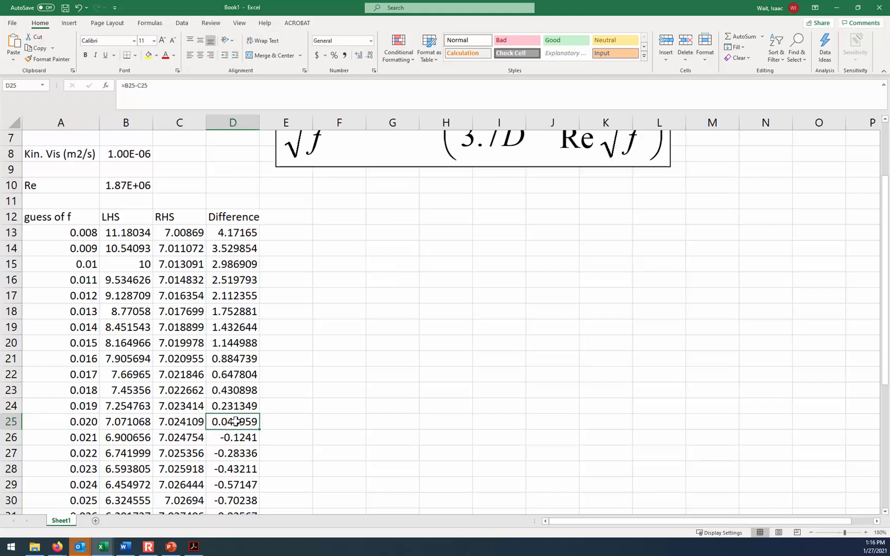
click(88, 421)
click(359, 56)
click(359, 55)
click(359, 55)
- Use Goal Seek to bring the difference in D25 to 0 by changing the guess of f in A25, and keep the solution
click(358, 319)
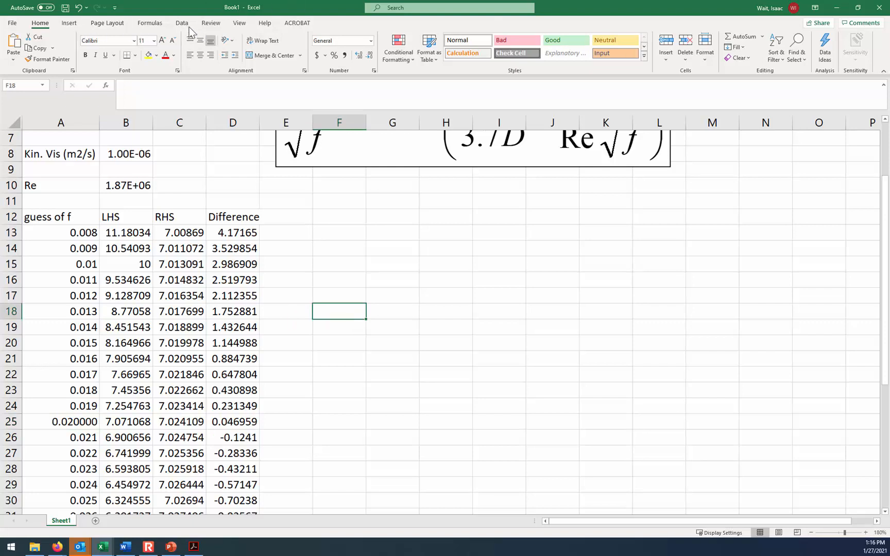
click(181, 22)
click(706, 49)
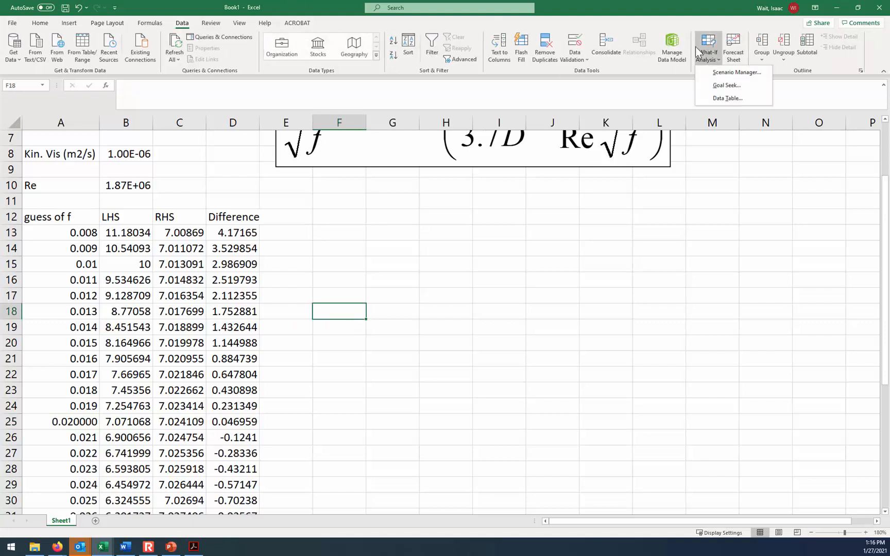
click(722, 85)
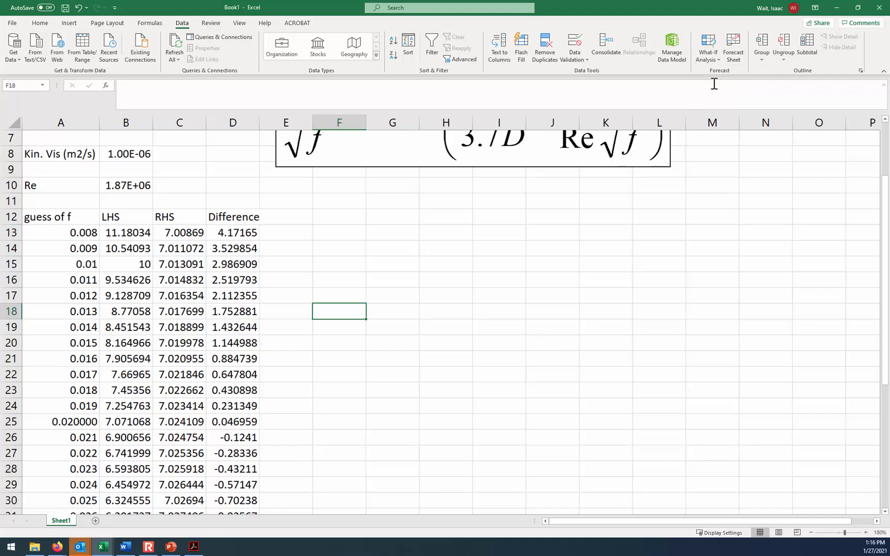
click(229, 422)
click(513, 191)
text(0)
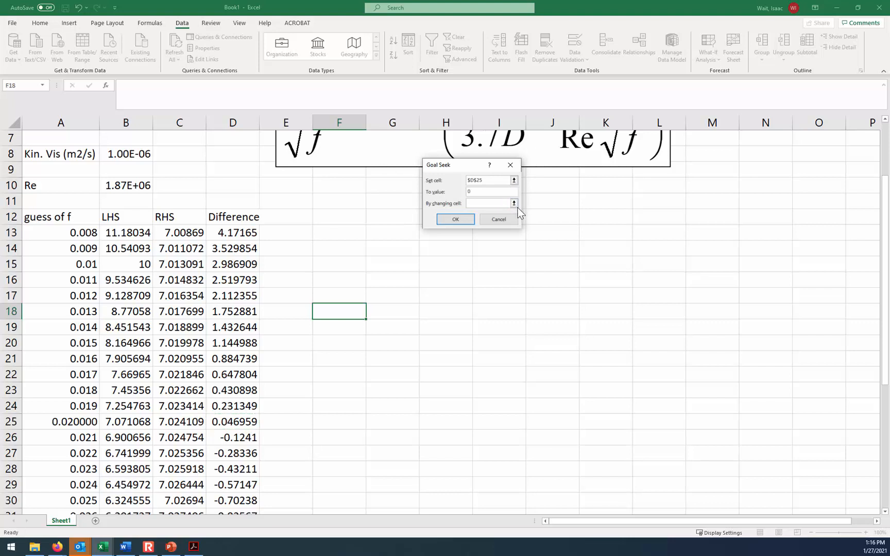
click(514, 203)
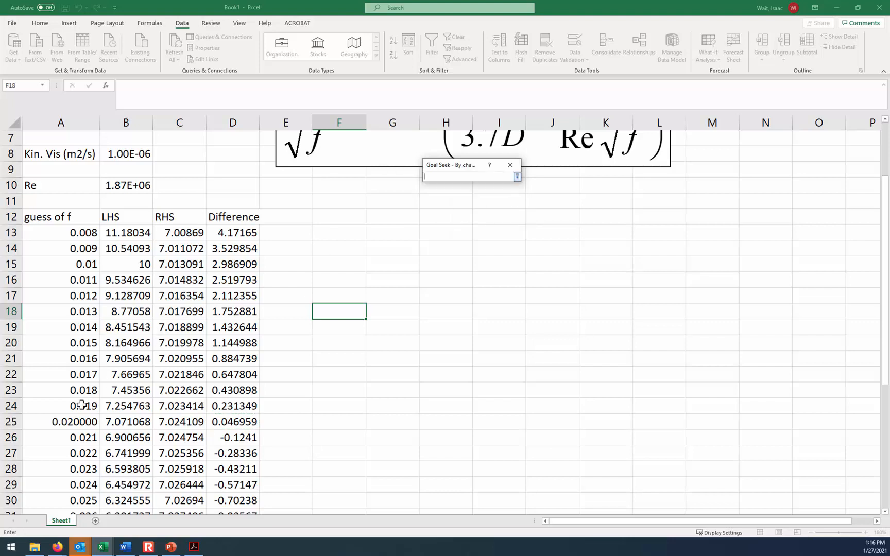
click(70, 425)
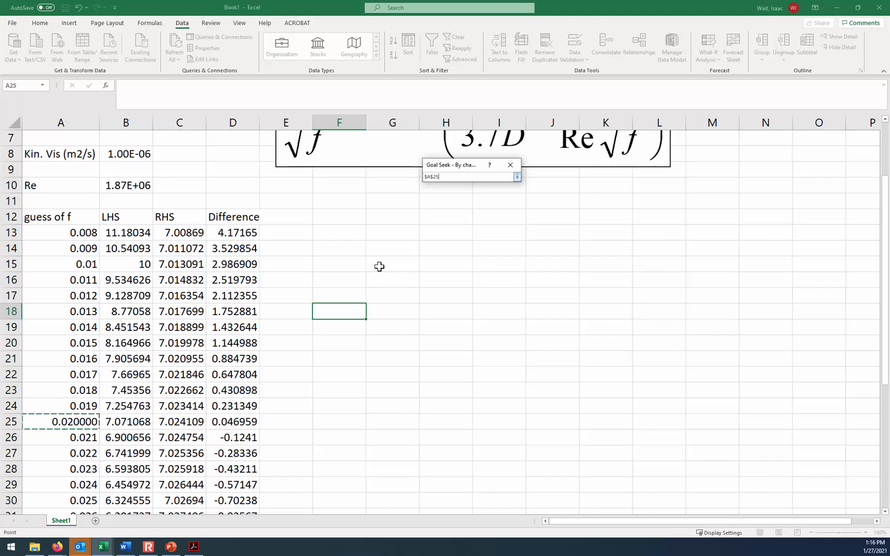
click(517, 177)
click(469, 221)
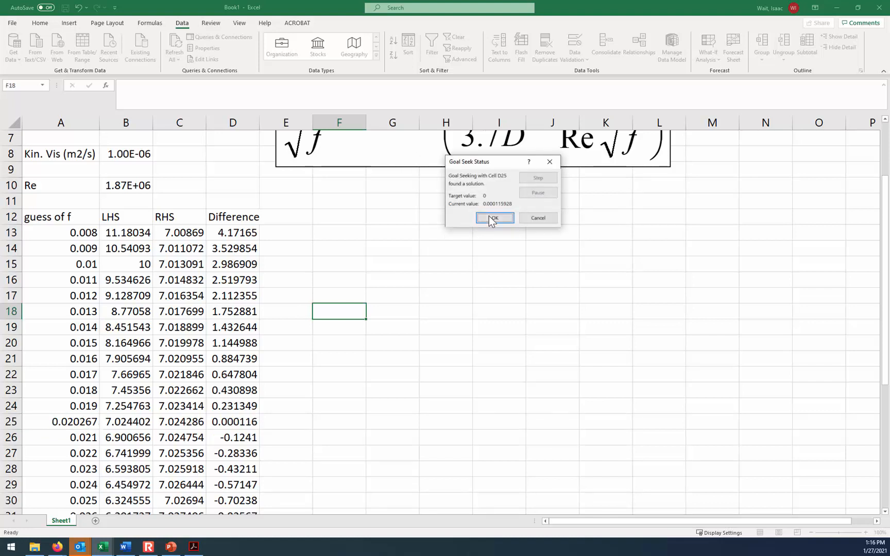
click(489, 217)
- Make the solved friction factor in A25 bold and show it with four decimal places
click(64, 428)
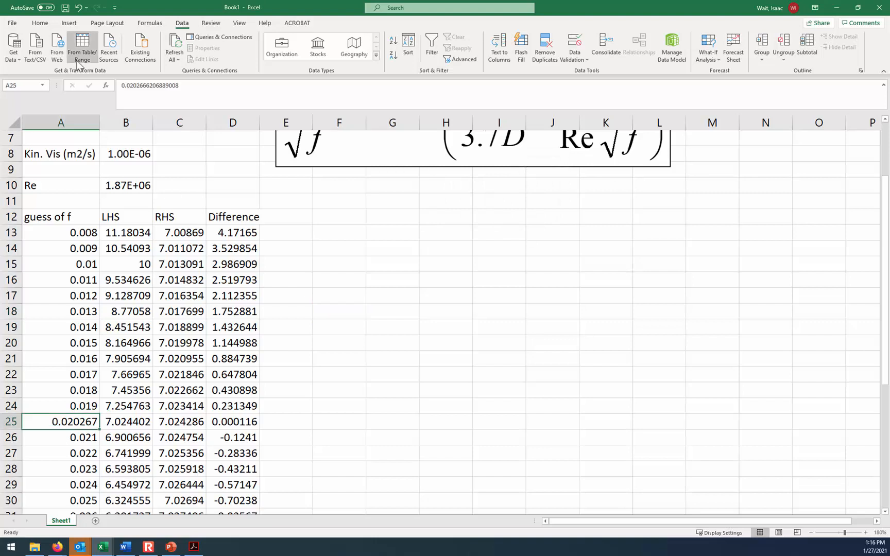
click(44, 24)
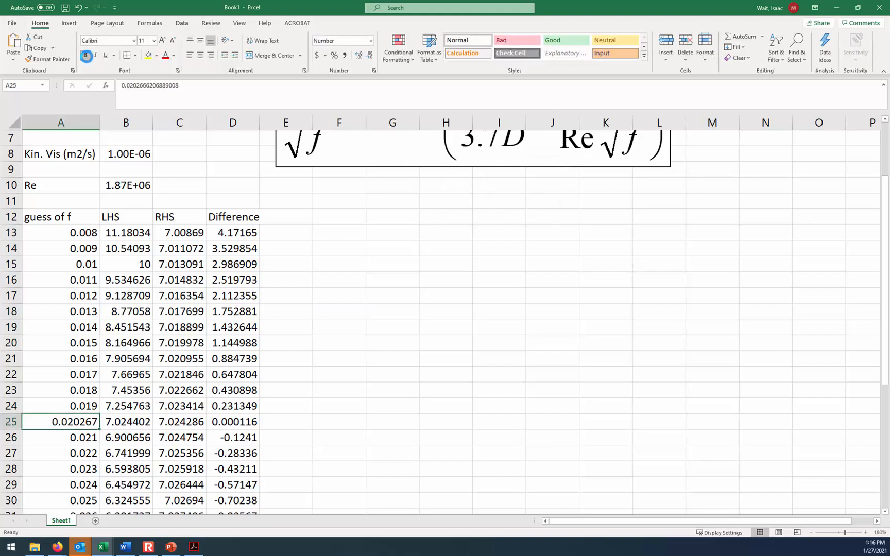
click(86, 56)
click(360, 55)
click(360, 56)
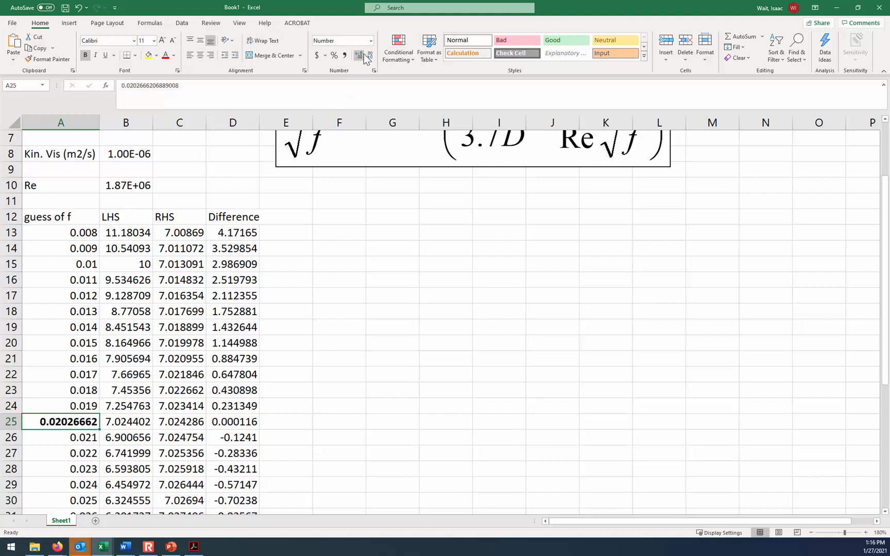
click(368, 55)
click(368, 55)
click(368, 55)
click(368, 55)
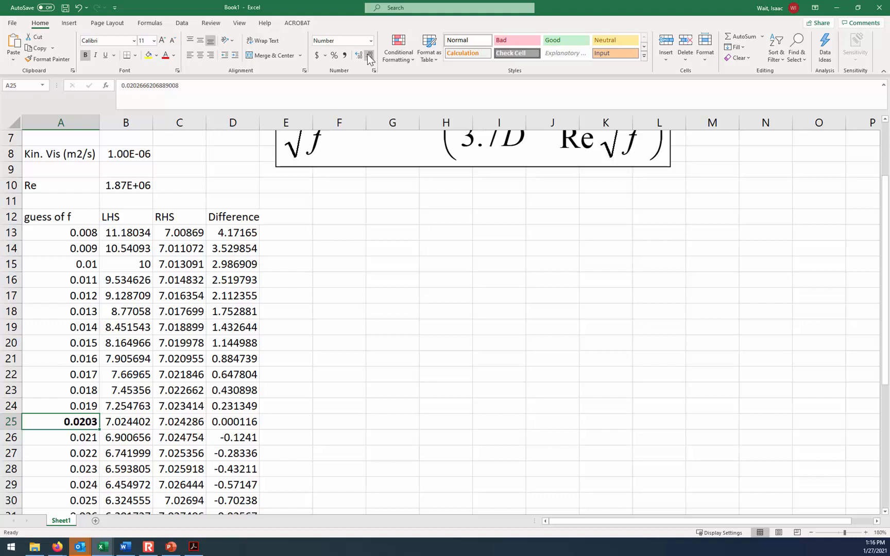
- Review the Colebrook equation against the table, and switch to the Colebrook example slide in PowerPoint
scroll(464, 217, up, 2)
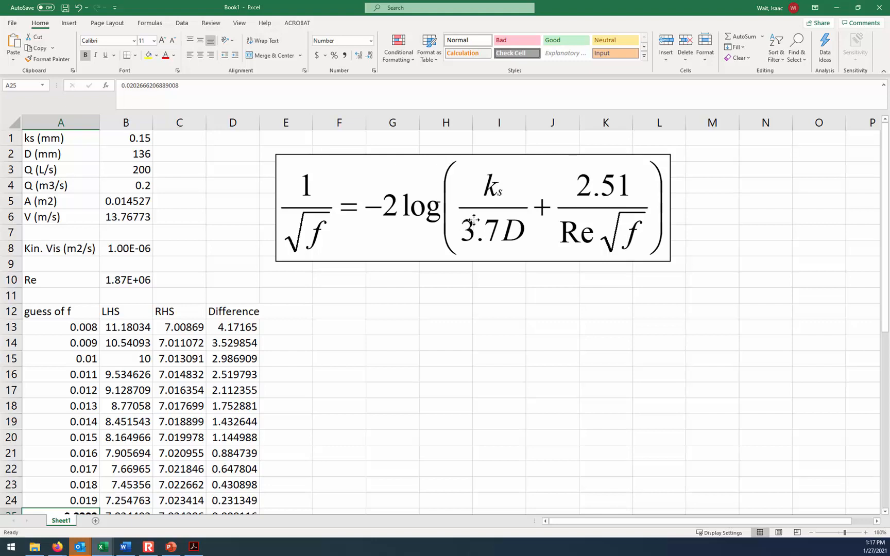
click(464, 222)
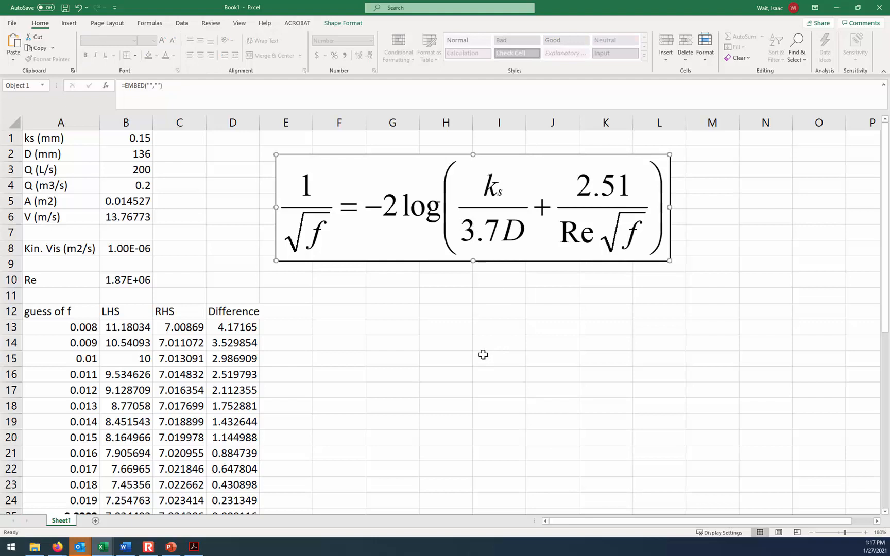
scroll(483, 354, down, 3)
scroll(483, 354, up, 1)
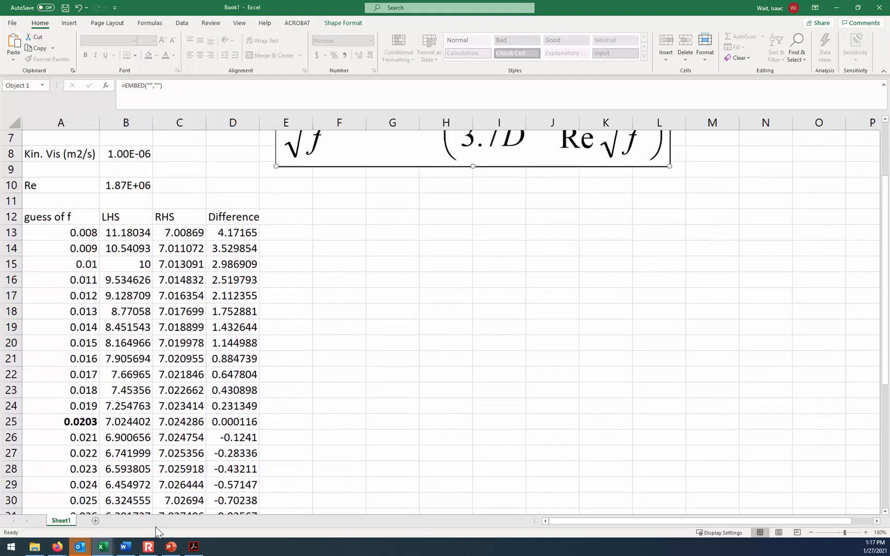
click(171, 547)
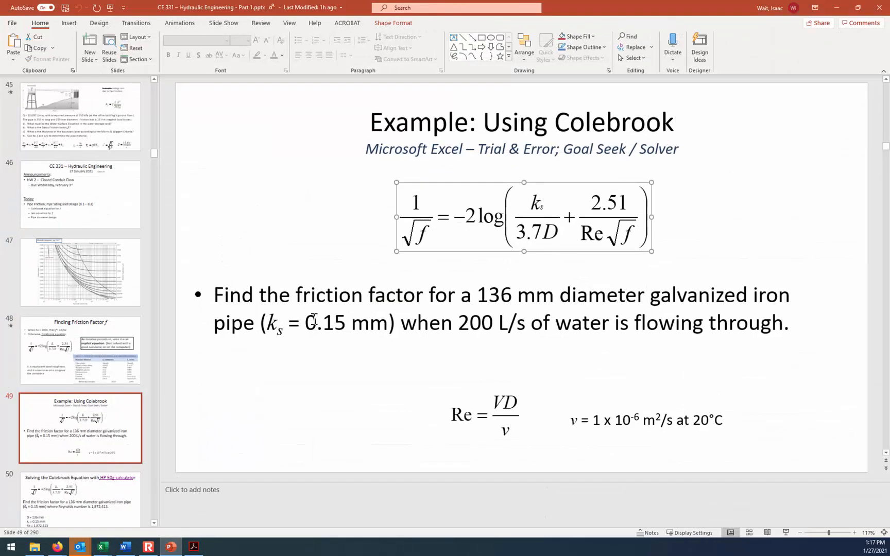
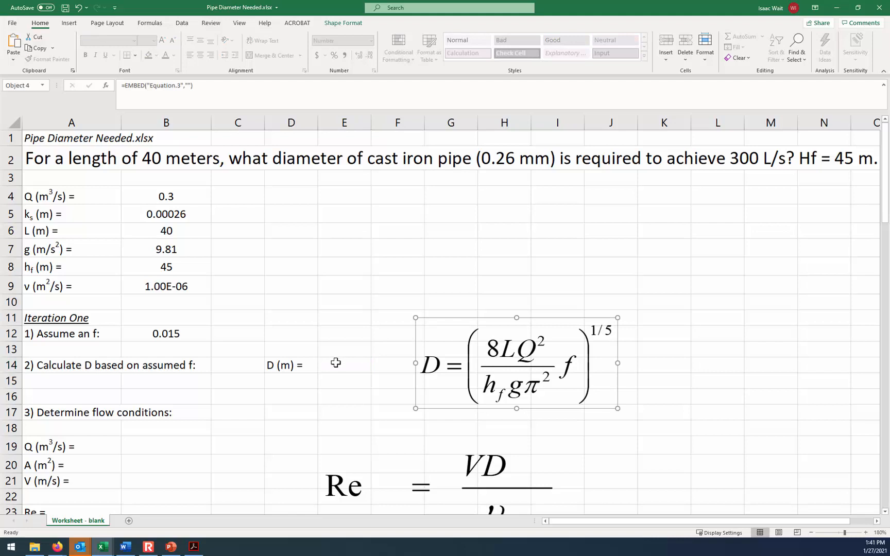
- Start the pipe diameter formula in E14 with the numerator 8*$B$6*$B$4^2*B12 inside an opening parenthesis
click(338, 363)
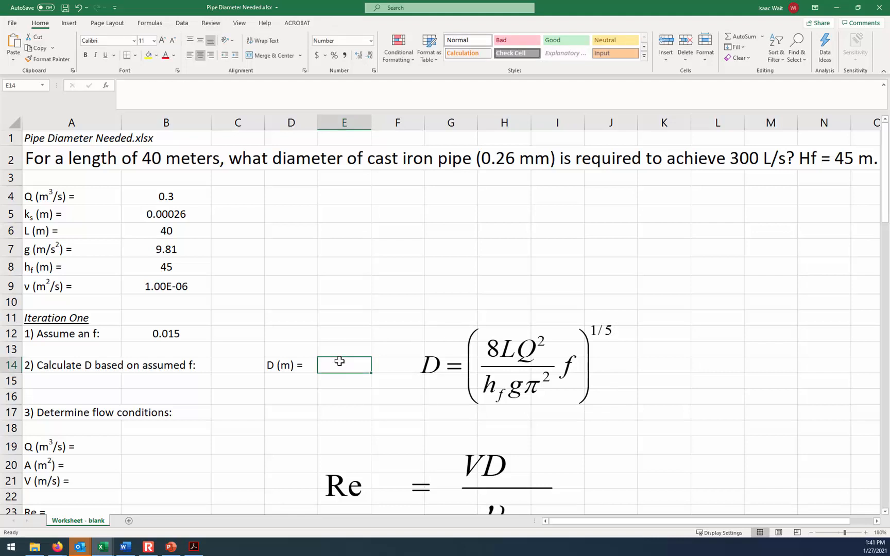
text(=)
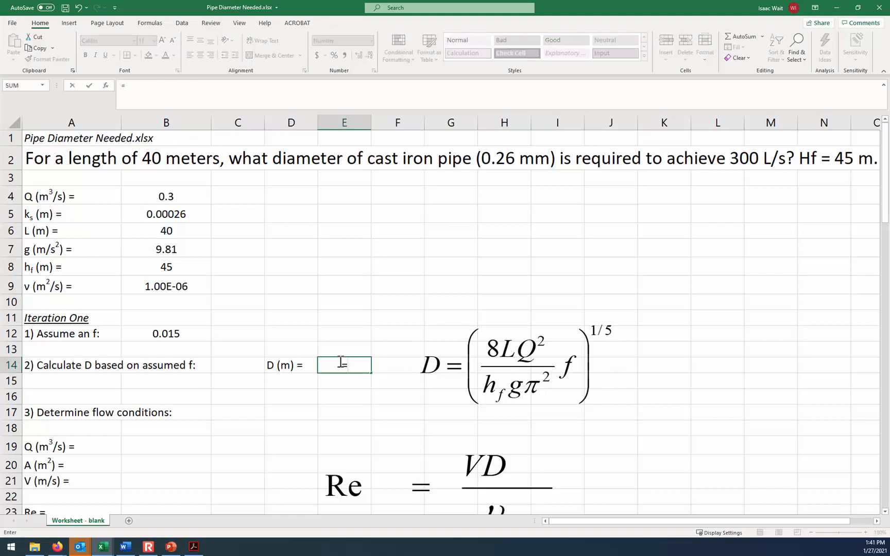
text((8*)
click(169, 231)
key(F4)
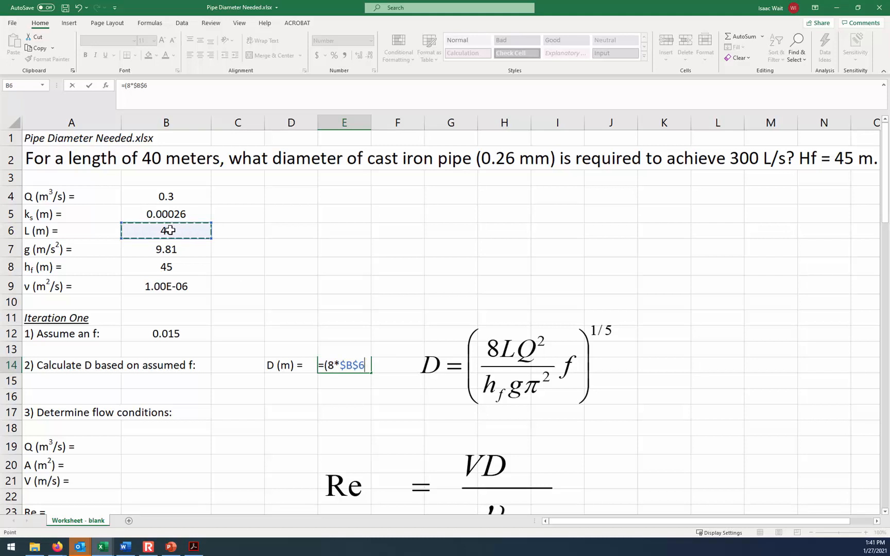
text(*)
click(167, 196)
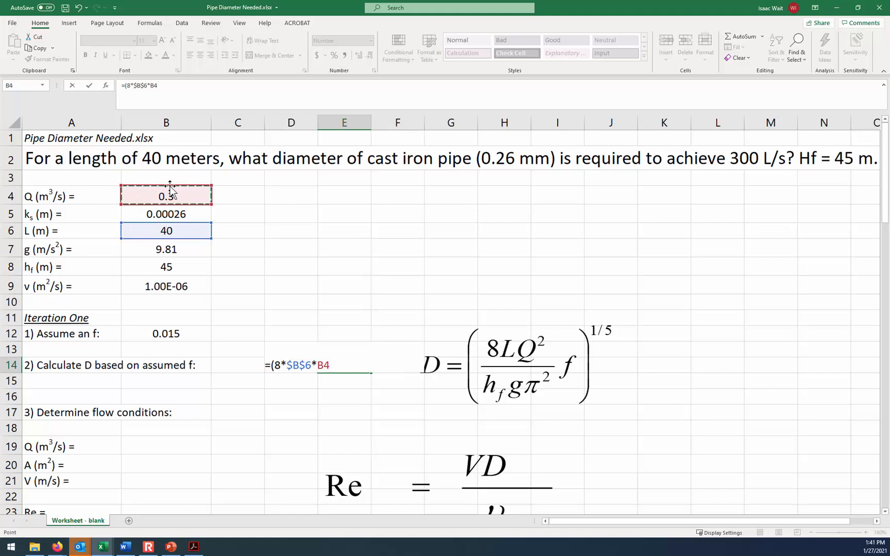
key(F4)
text(^2)
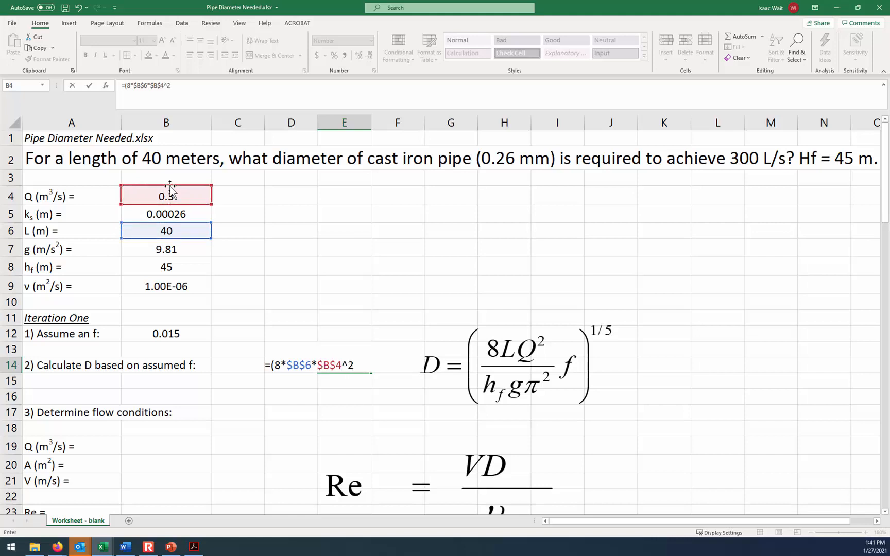
text(*)
click(177, 335)
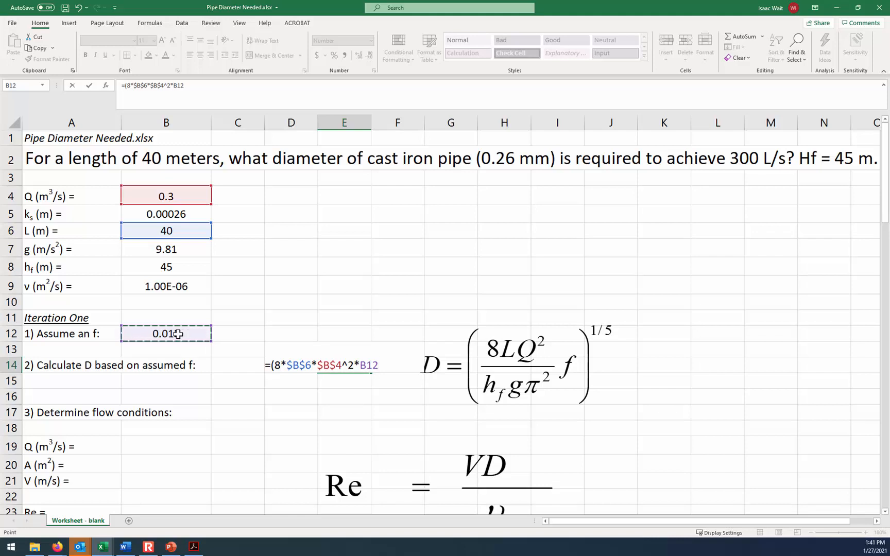
- Divide the numerator in the E14 formula by ($B$8*$B$7*PI()^2), for head loss, gravity and pi squared
text(/)
click(161, 266)
key(F4)
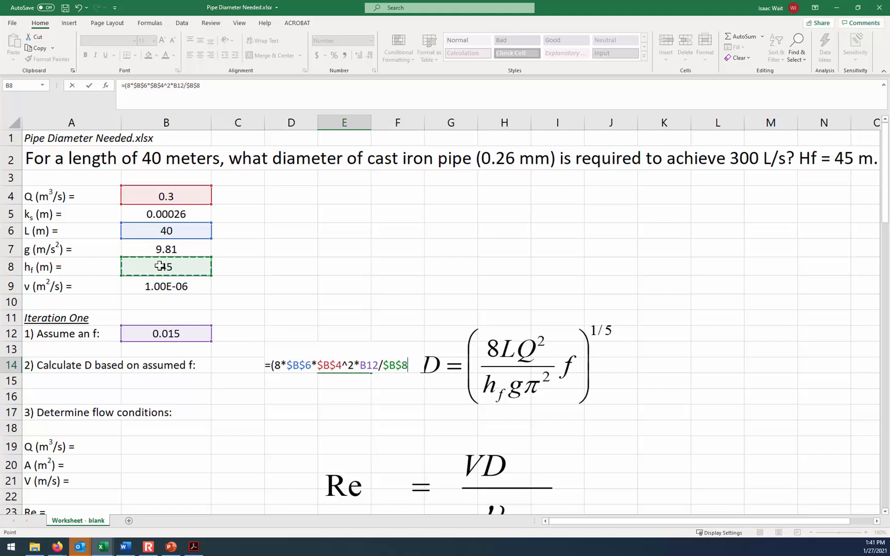
click(187, 86)
text((8*)
click(175, 249)
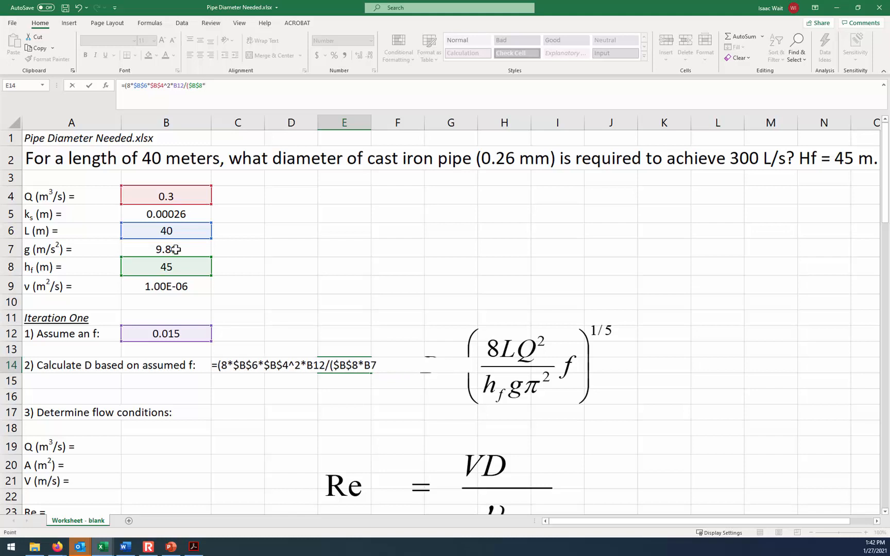
key(F4)
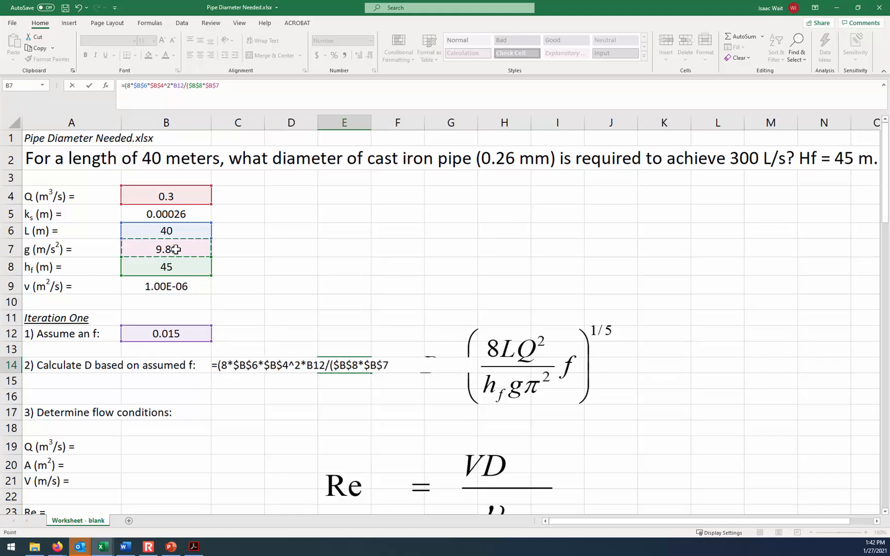
text(*)
text(pi)
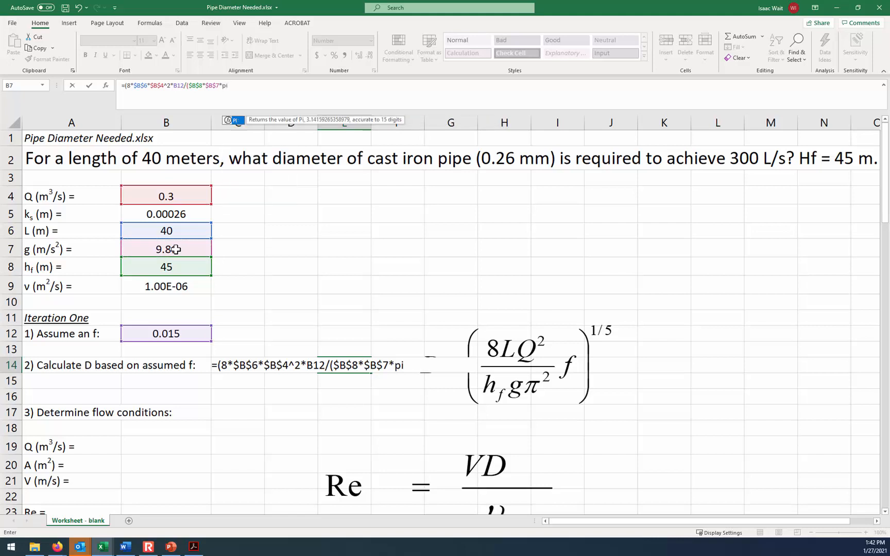
text(()^2)
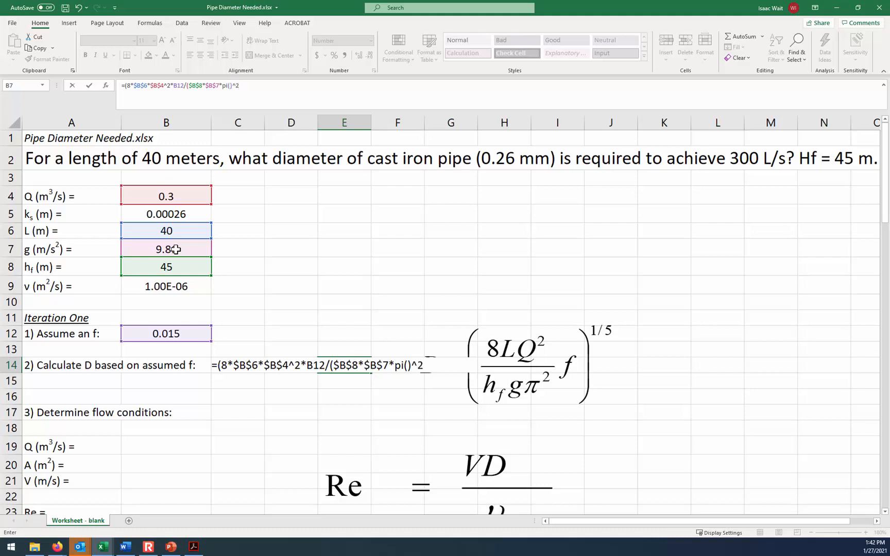
text())^(1/5))
- Raise the whole parenthesised expression in E14 to the power (1/5) and enter the diameter formula
key(Return)
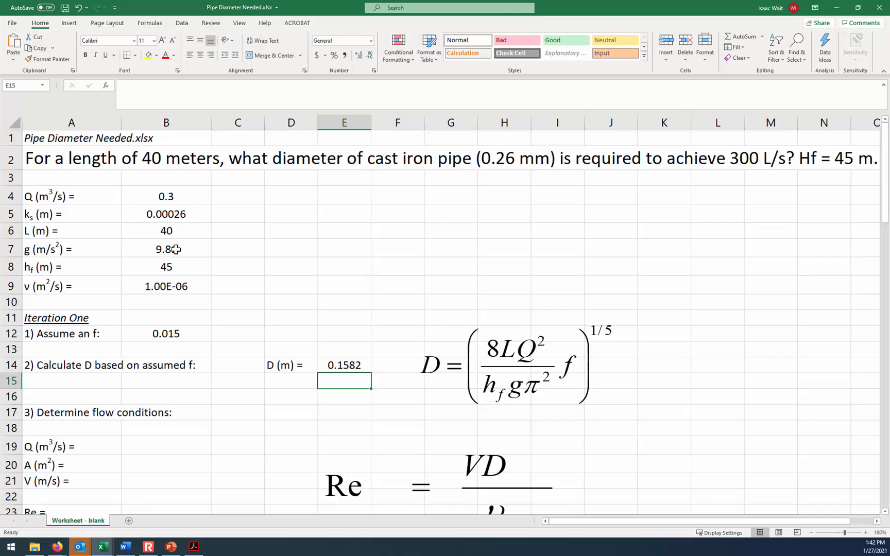
- Link the flow rate Q in B19 to the given discharge with =B4
click(153, 447)
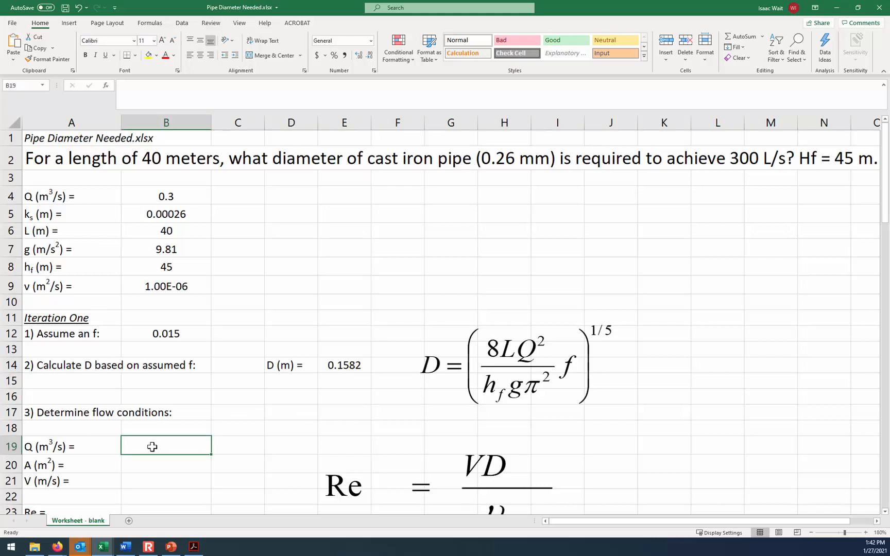
text(=)
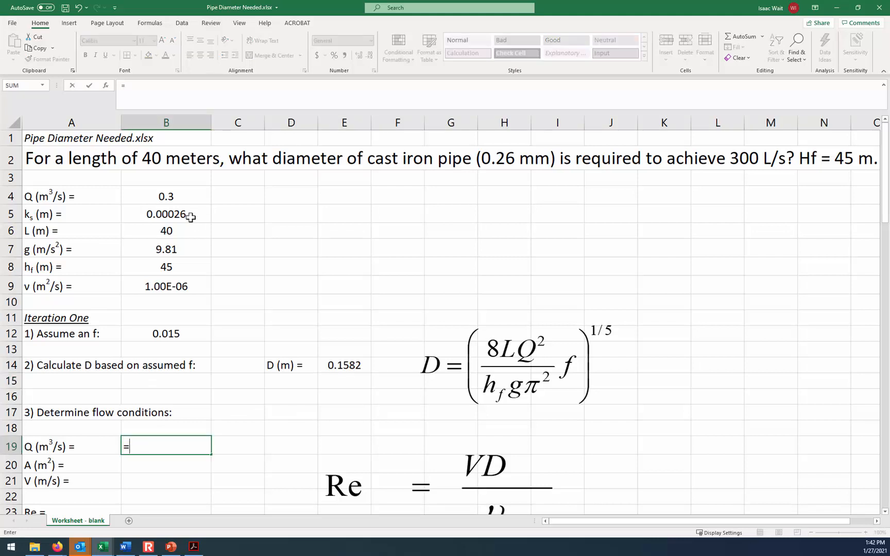
click(178, 196)
key(Return)
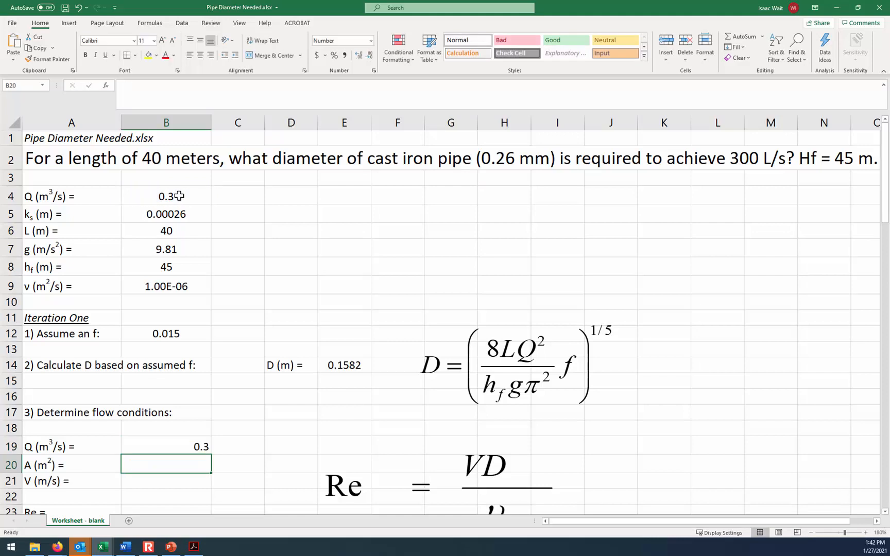
- Calculate the pipe area in B20 from the diameter with =PI()*E14^2/4
text(=)
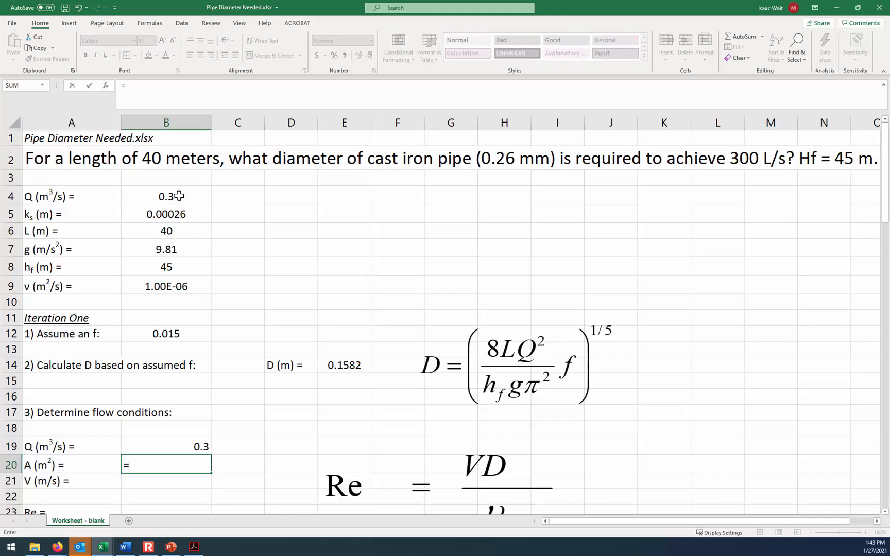
text(pi()*)
click(343, 366)
text(^2/4)
key(Return)
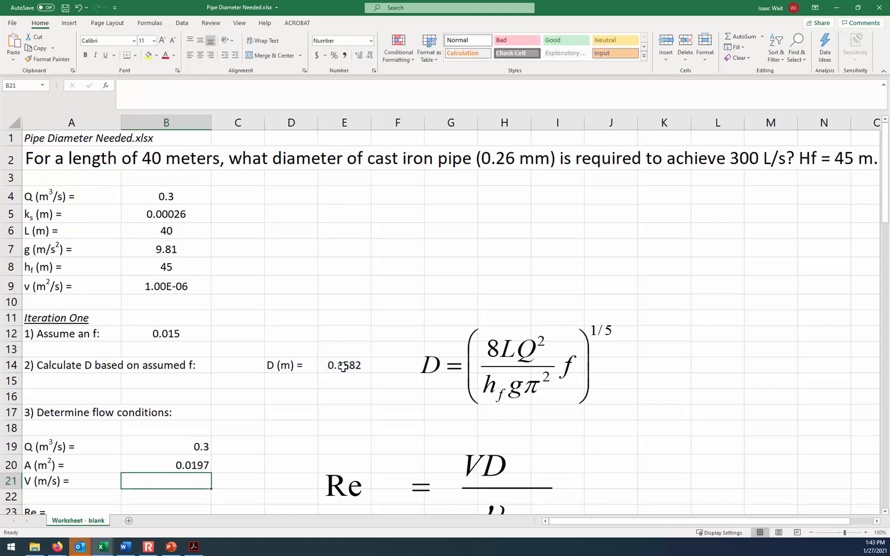
- Calculate the flow velocity in B21 with =B19/B20
text(=)
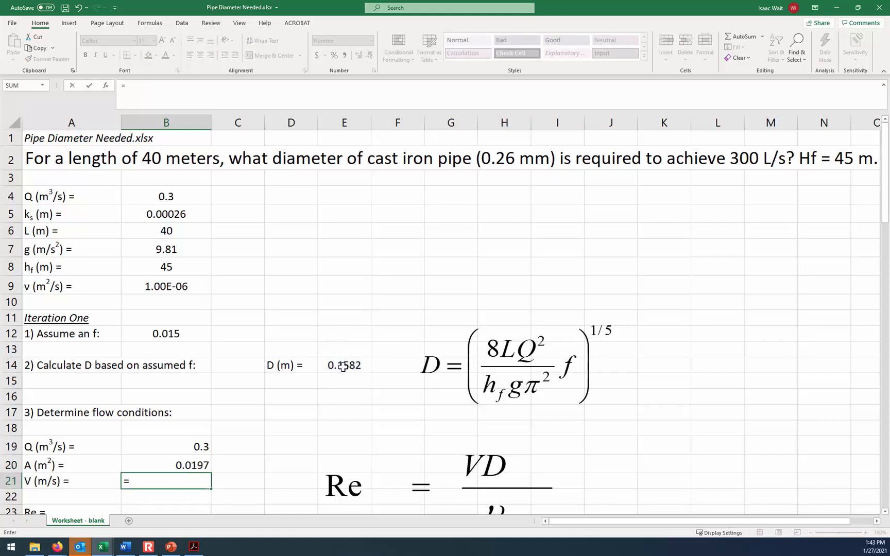
click(198, 447)
text(/)
key(Up)
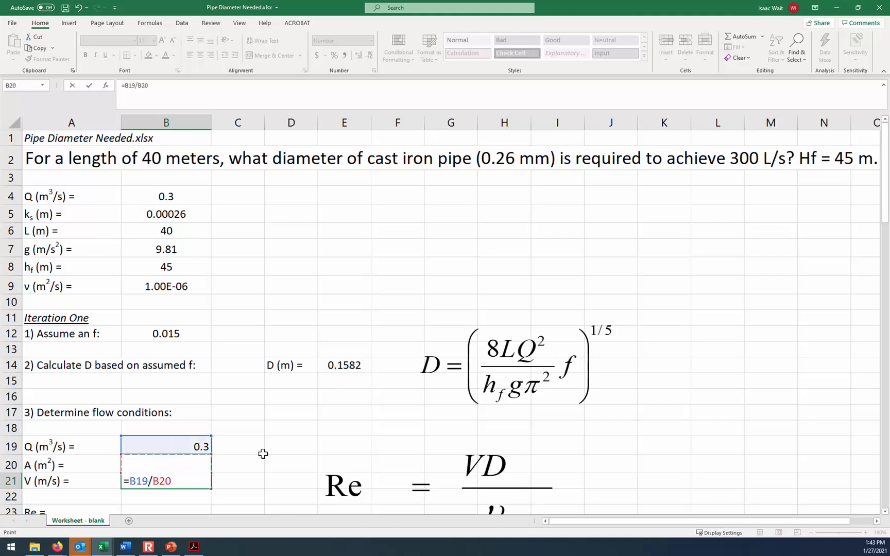
key(Return)
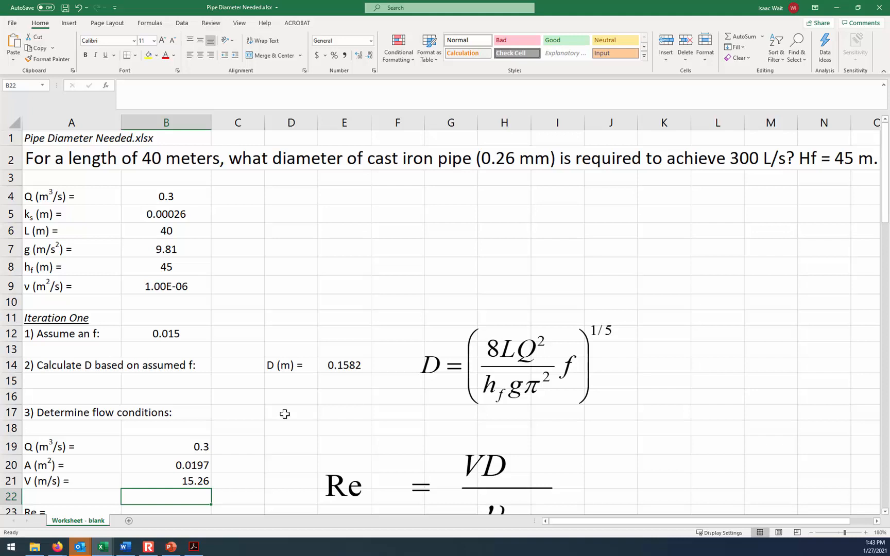
- Calculate the Reynolds number in B23 from velocity, diameter and absolute viscosity reference with =B21*E14/$B$9
scroll(285, 414, down, 1)
click(174, 454)
click(461, 407)
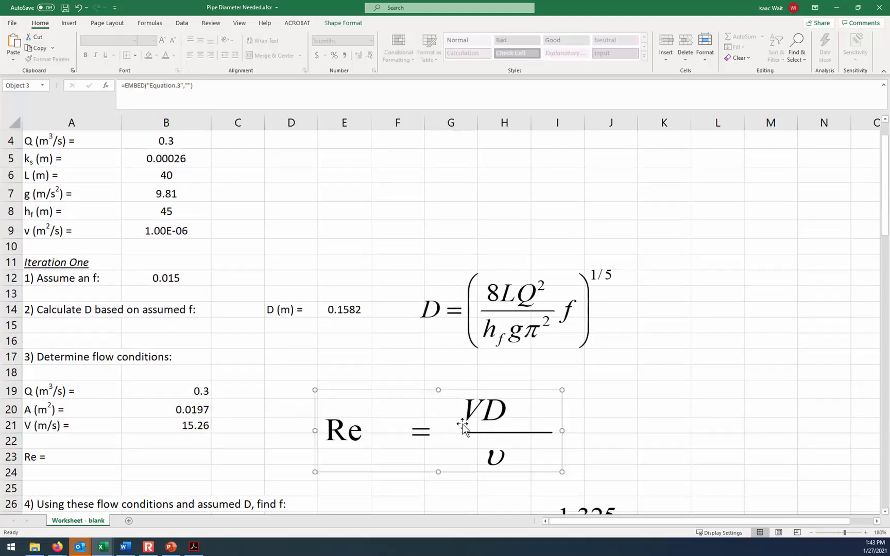
click(146, 461)
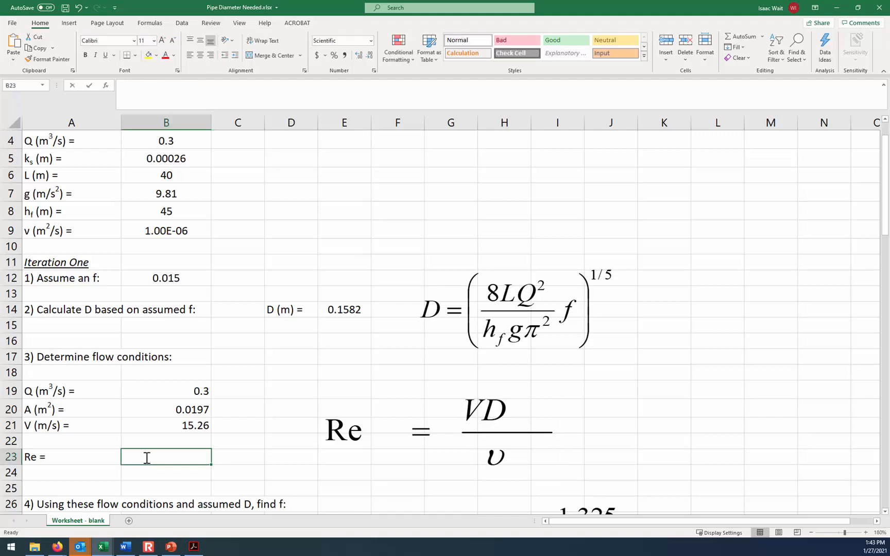
text(=)
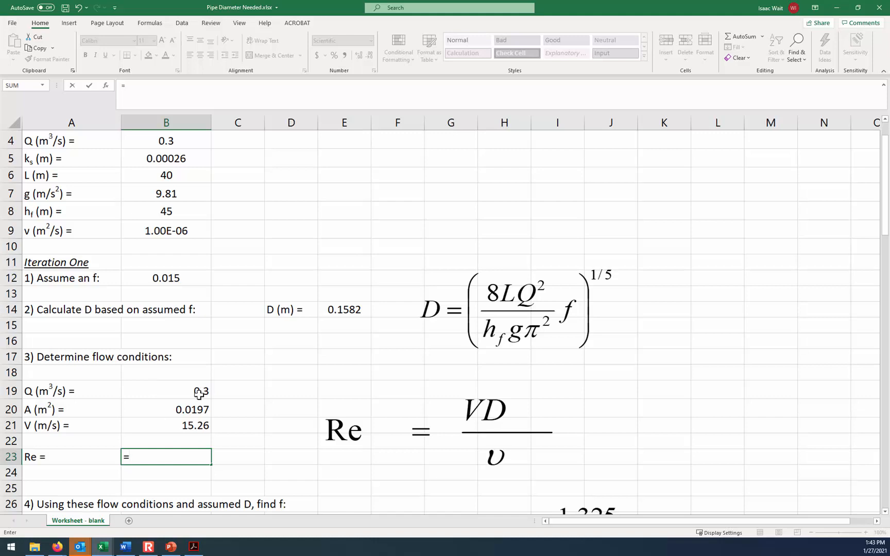
click(172, 426)
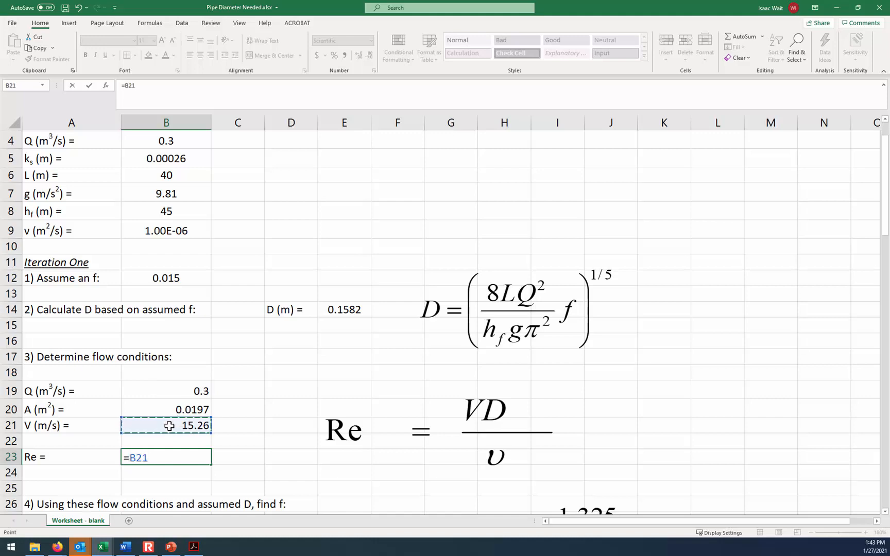
text(*)
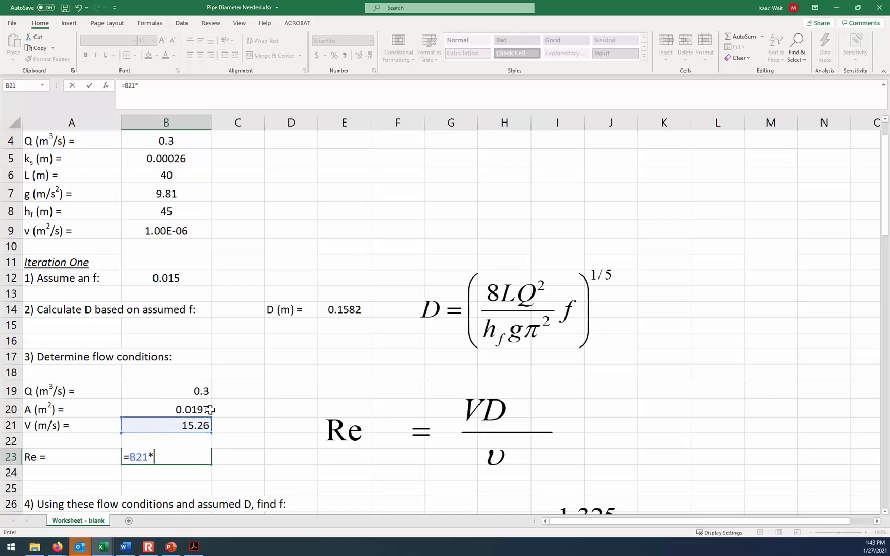
click(353, 311)
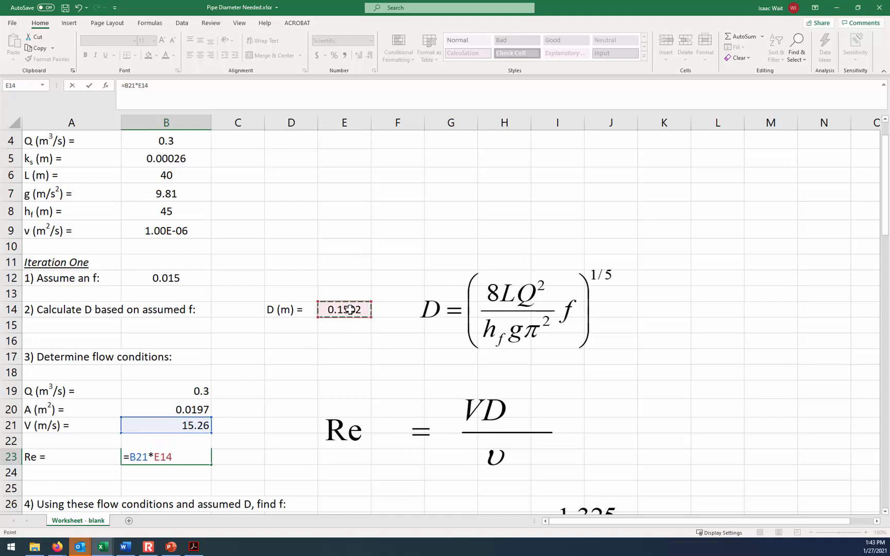
text(/)
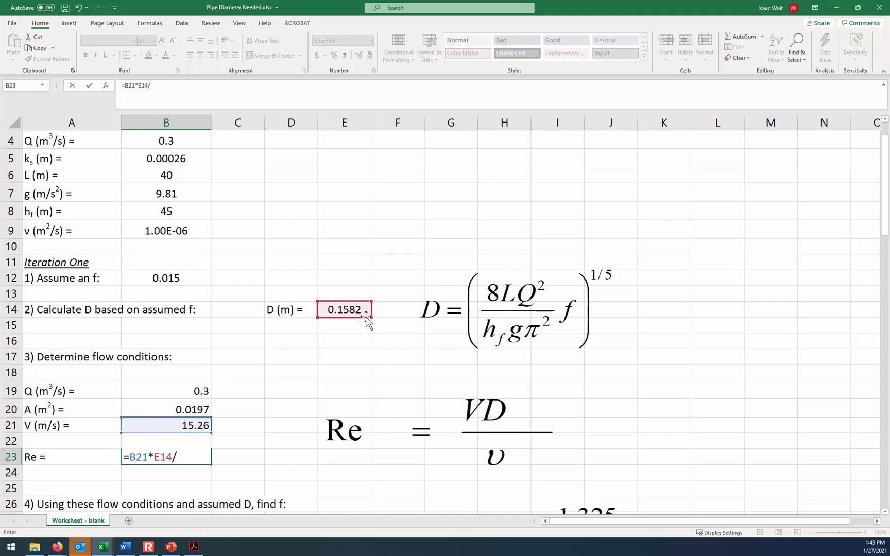
click(179, 229)
key(F4)
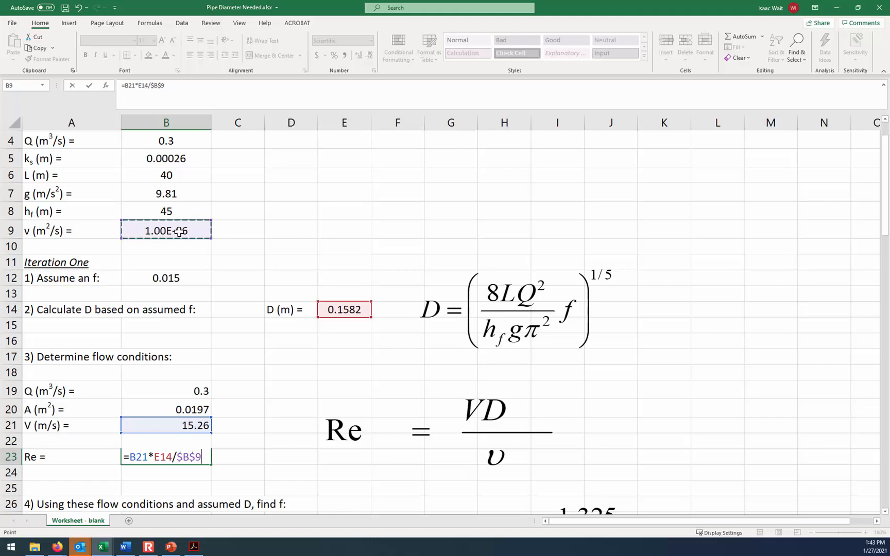
key(Return)
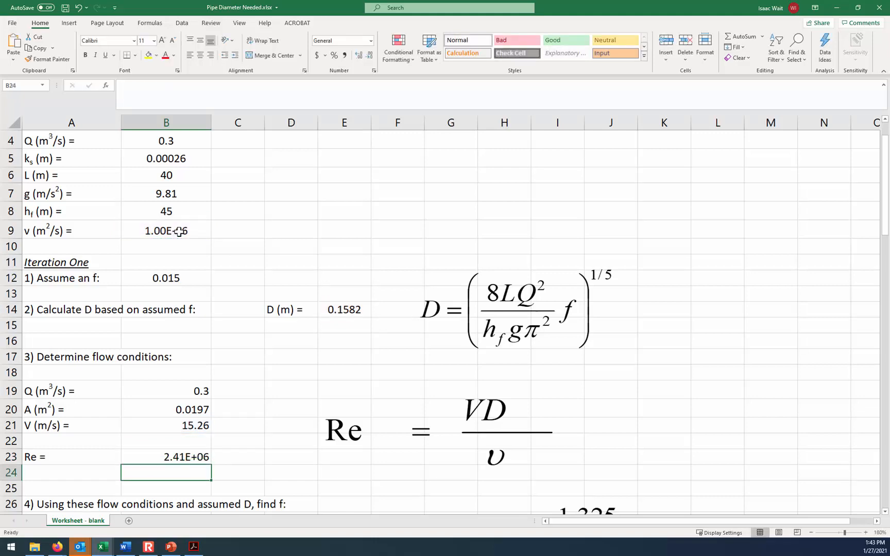
key(Up)
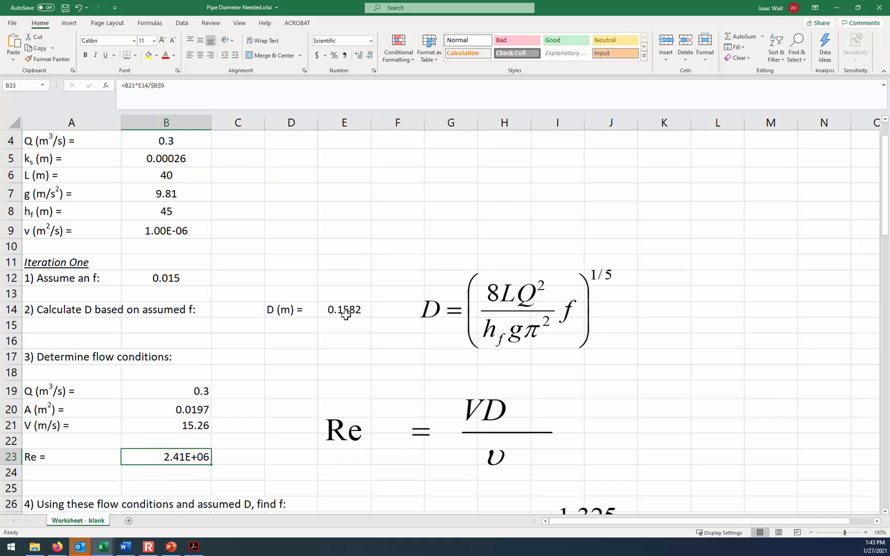
- Zoom the sheet out to 170% and move the friction factor equation slightly up and left, beside row 26
click(345, 312)
scroll(347, 291, down, 1)
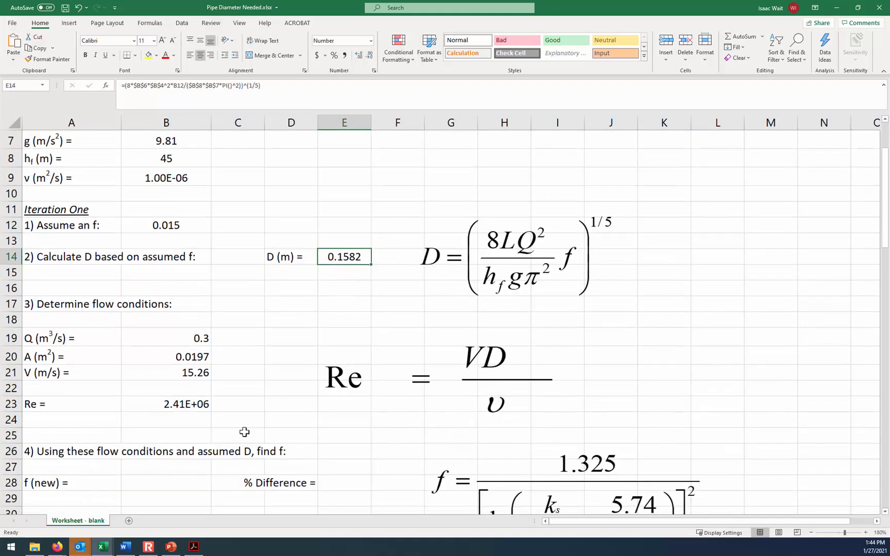
click(812, 533)
drag(525, 471, 496, 443)
- Begin the new friction factor formula in B28 with its roughness term, =1.325/(LN($B$5/(3.7*E14), keeping the roughness reference absolute
click(155, 474)
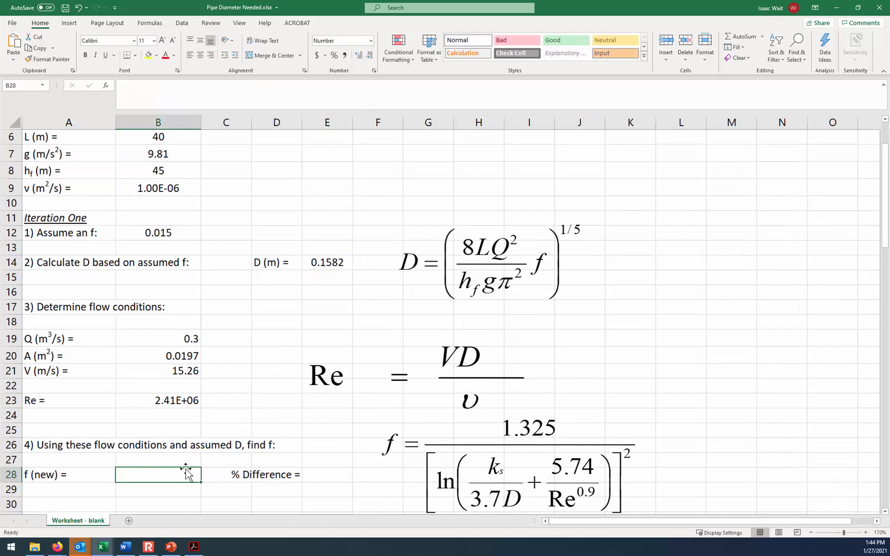
text(=1.325/()
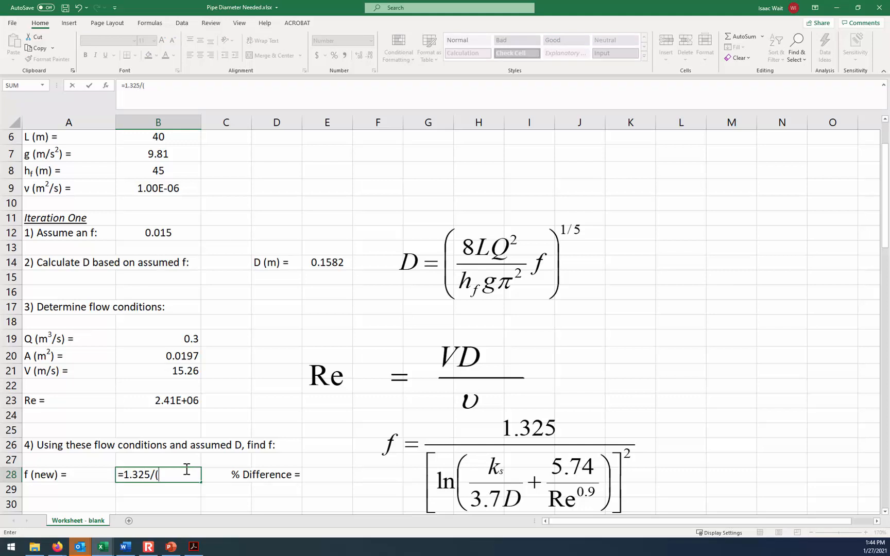
text(ln()
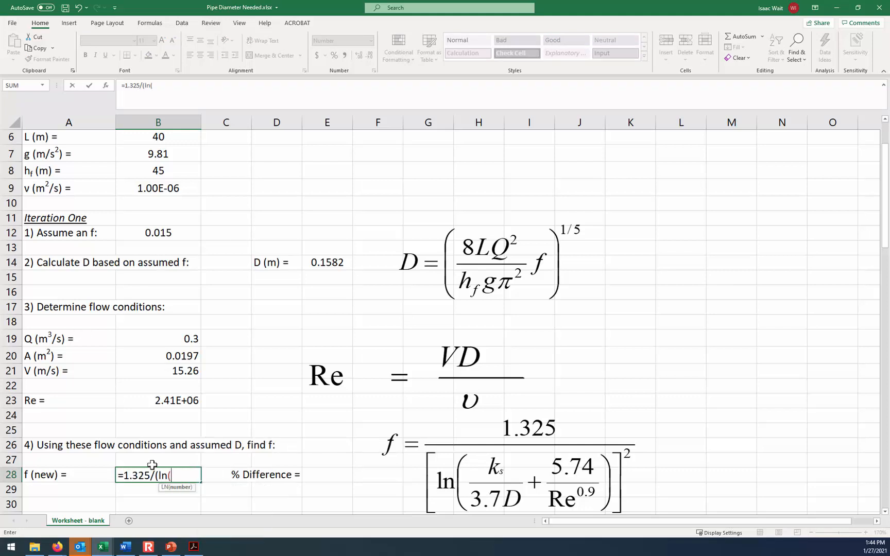
scroll(143, 182, up, 1)
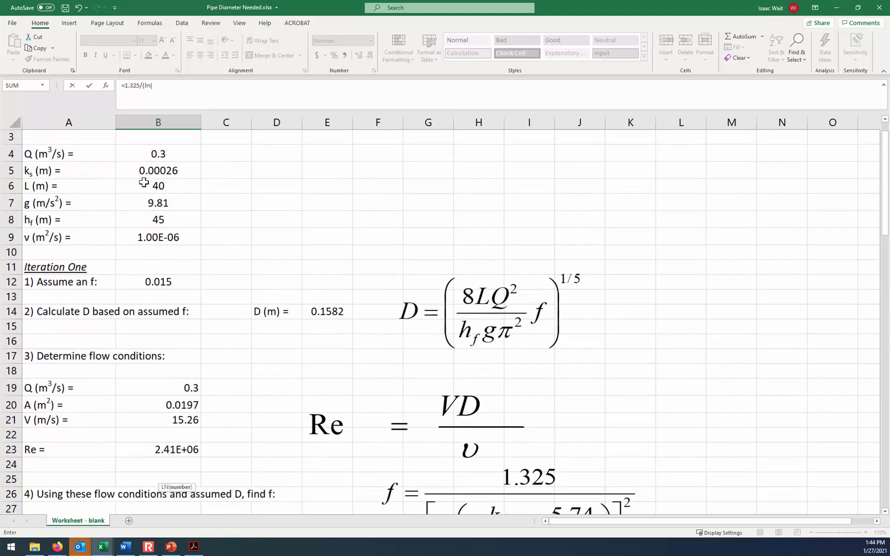
click(156, 171)
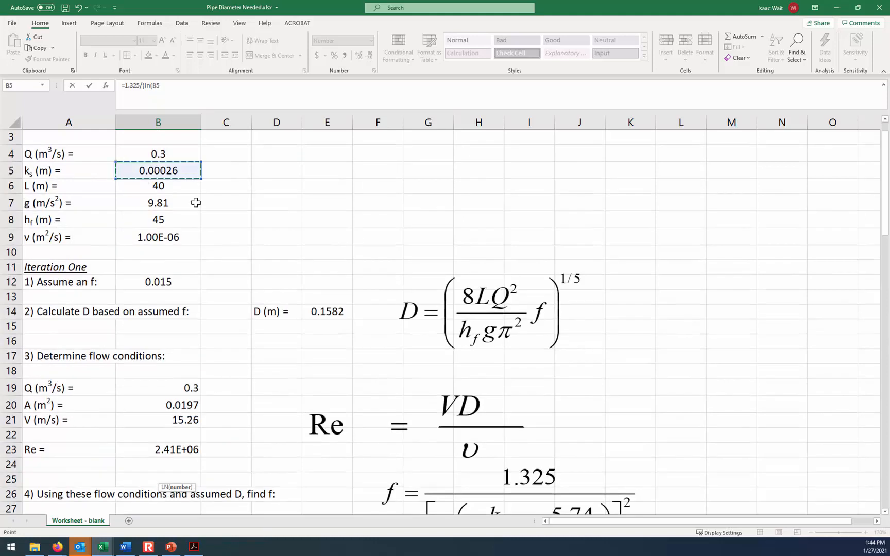
key(F4)
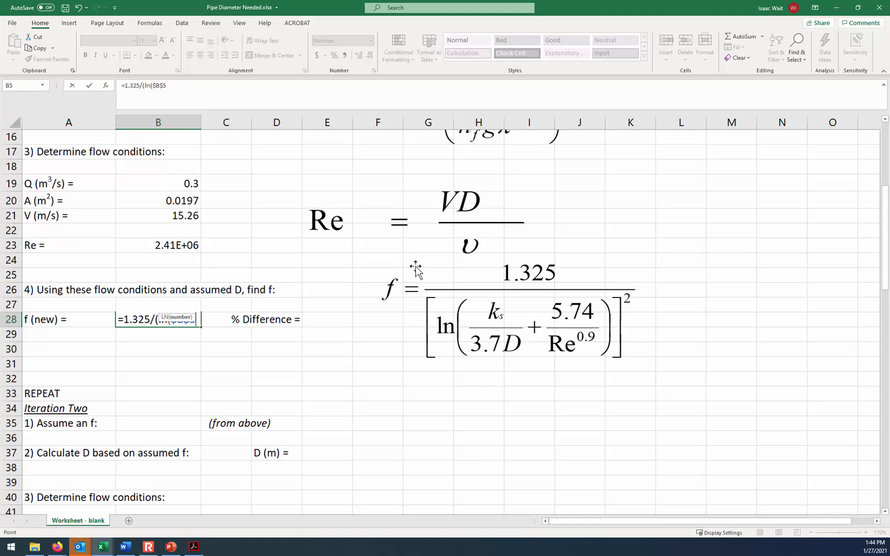
text(/()
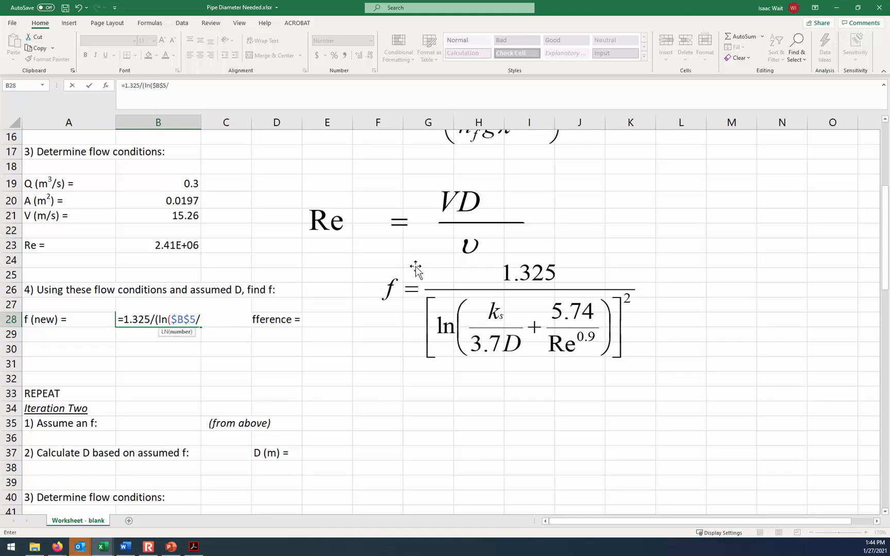
text(3.7*)
scroll(385, 211, up, 1)
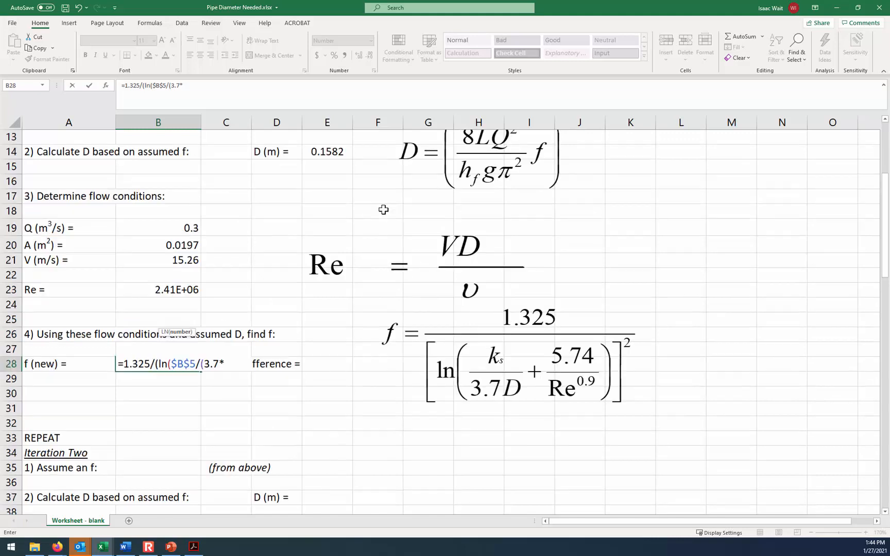
click(334, 151)
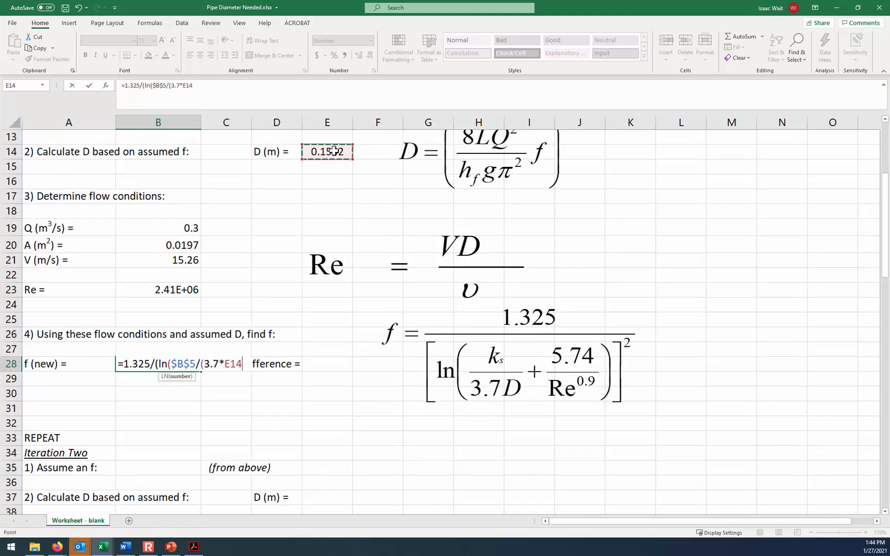
text())
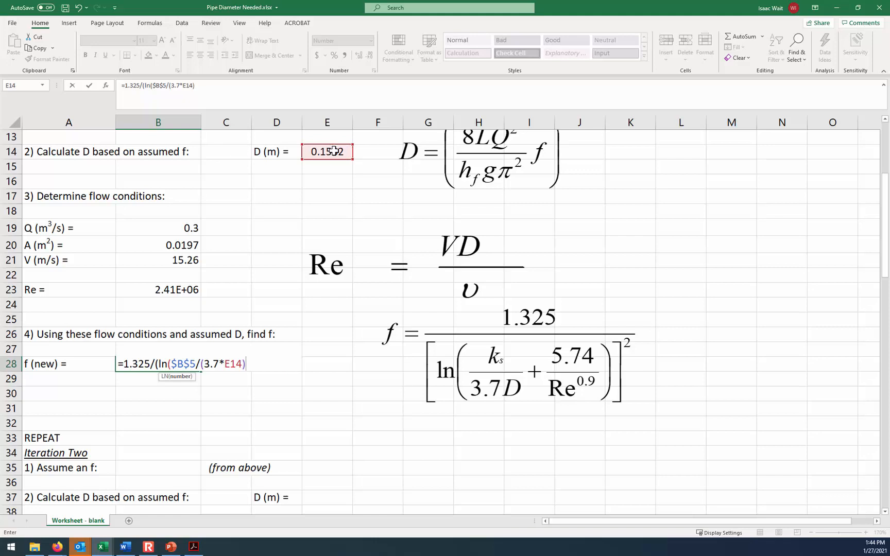
text(+5.74/)
- Complete the friction factor formula in B28 with the Reynolds number term and the square, +5.74/B23^0.9))^2
click(172, 290)
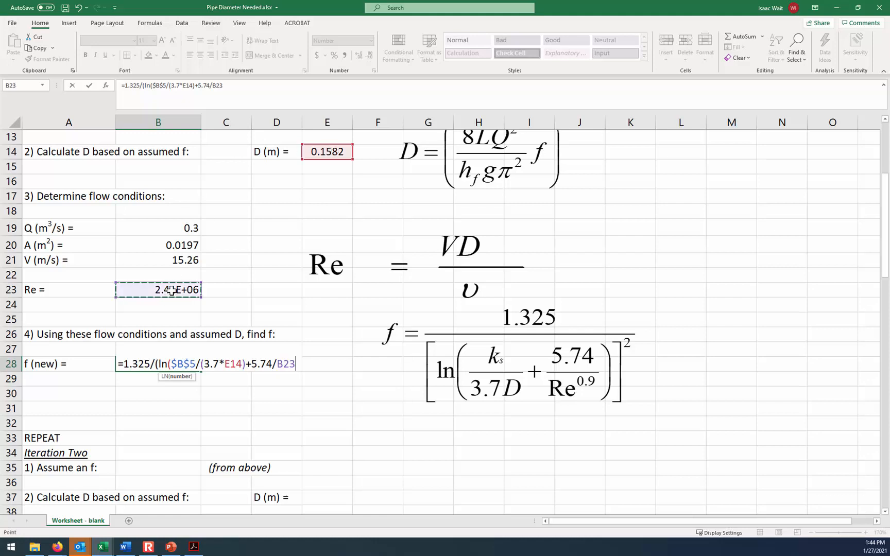
text(^.9))
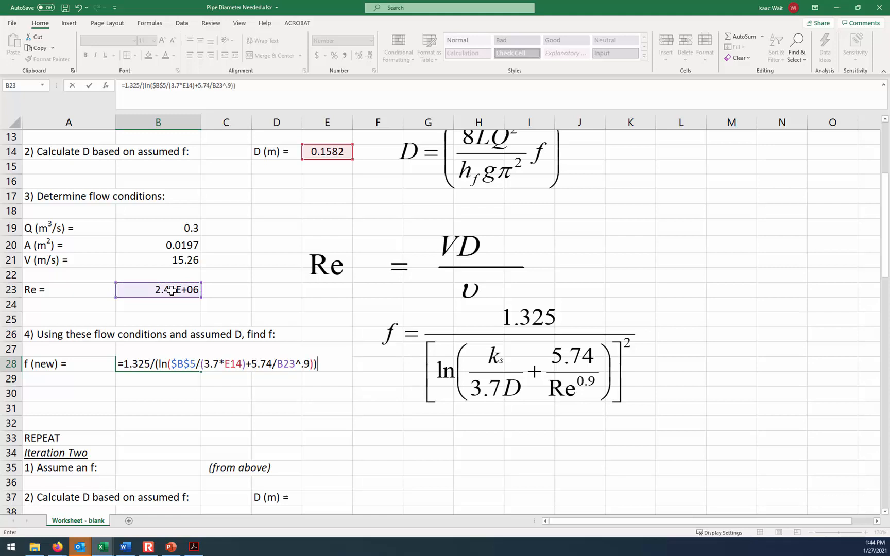
text())^2)
key(Return)
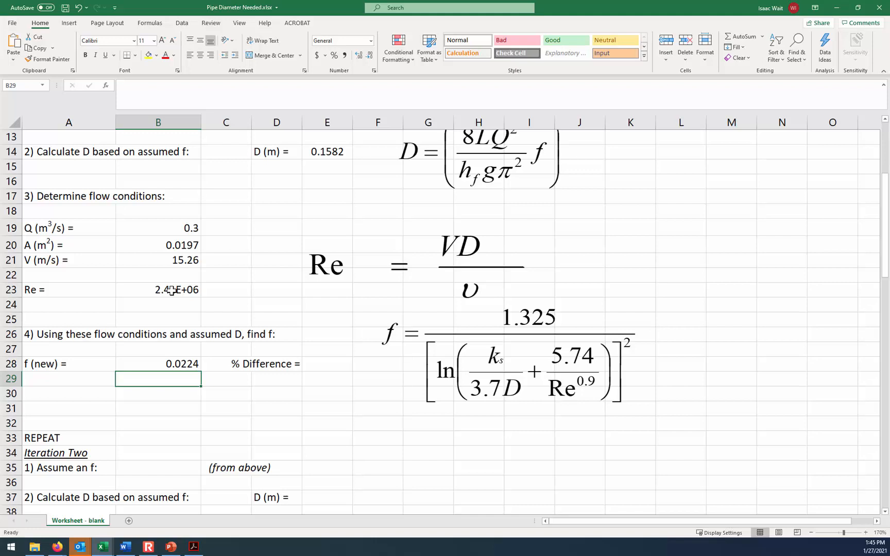
- Calculate the percent difference between the new and assumed friction factors in E28 with =(B28-B12)/B28*100
scroll(171, 291, up, 1)
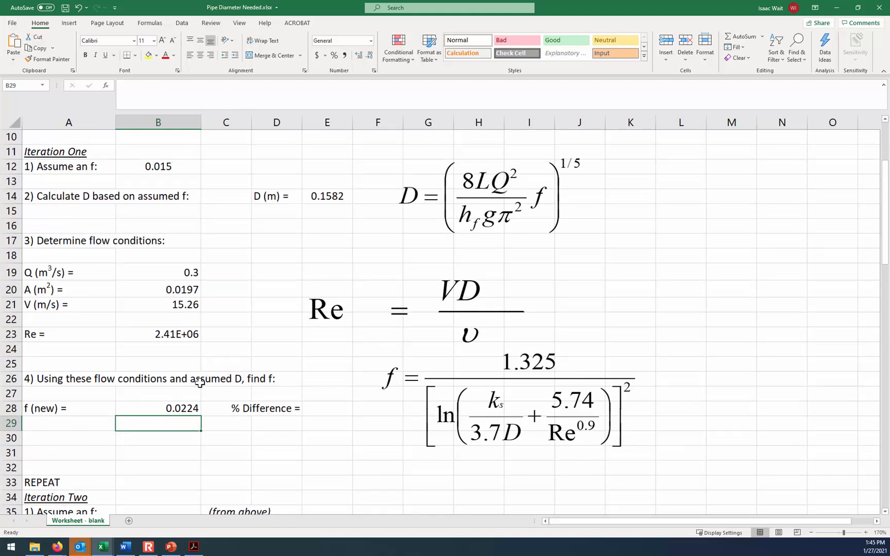
click(315, 407)
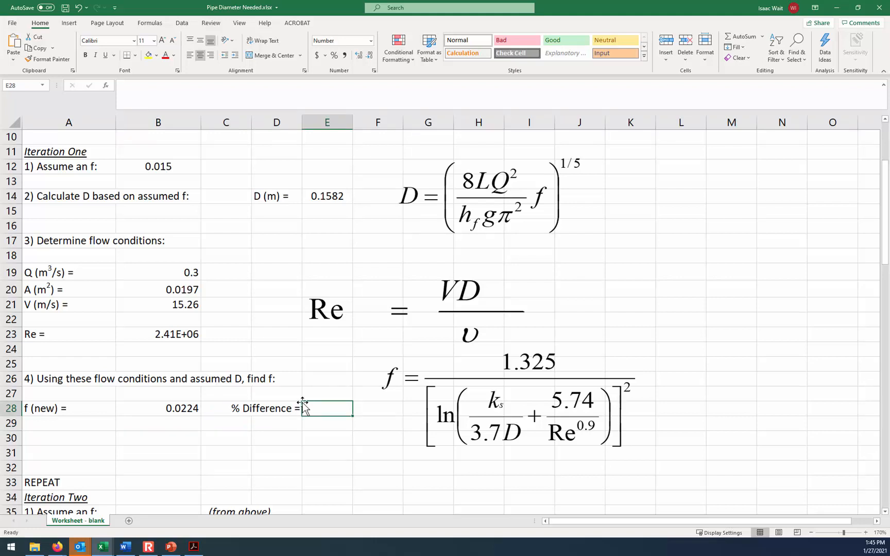
text(=)
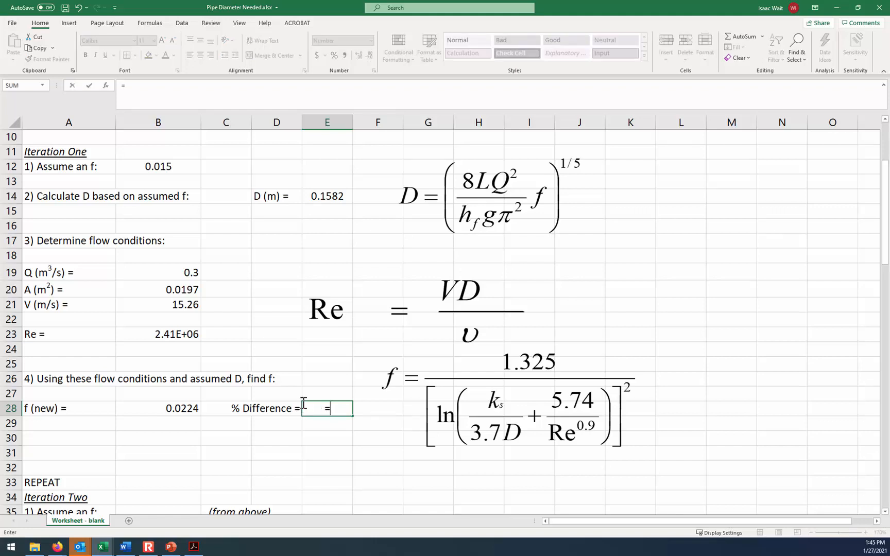
click(156, 408)
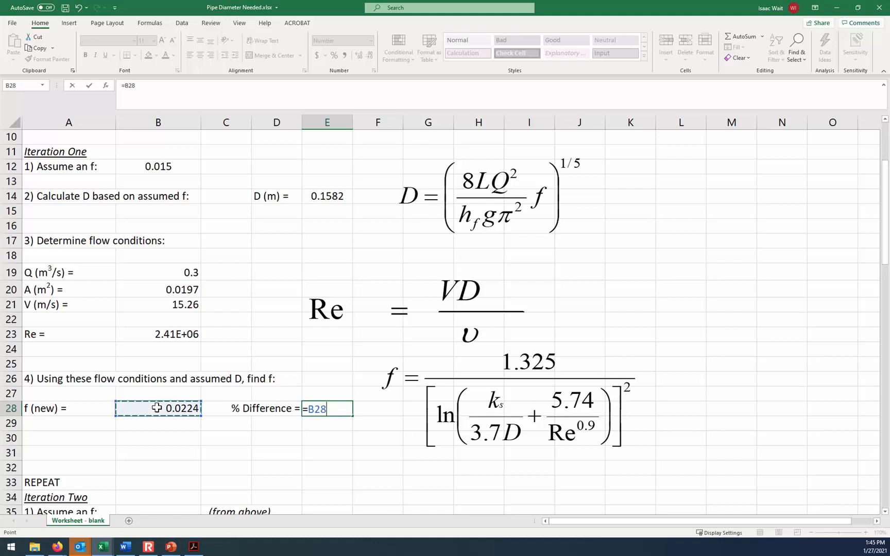
key(BackSpace)
key(BackSpace)
key(BackSpace)
text(()
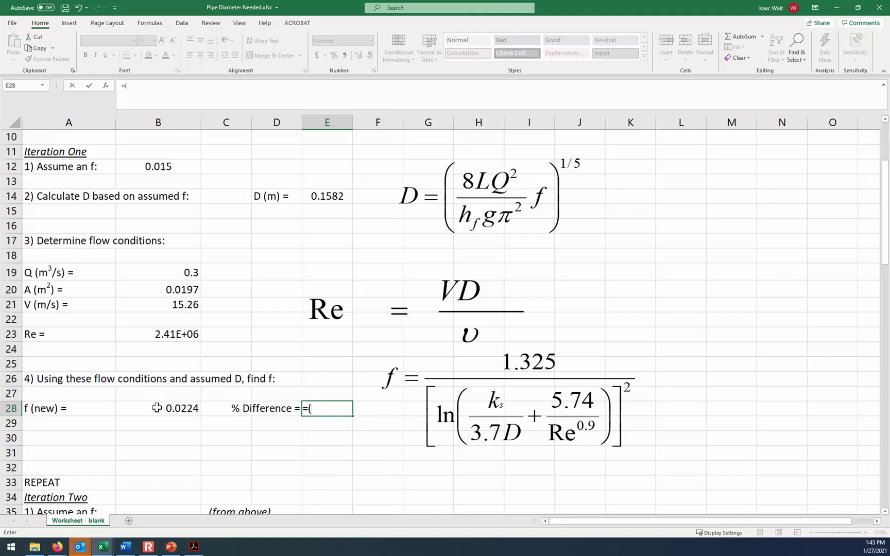
click(157, 408)
text(-)
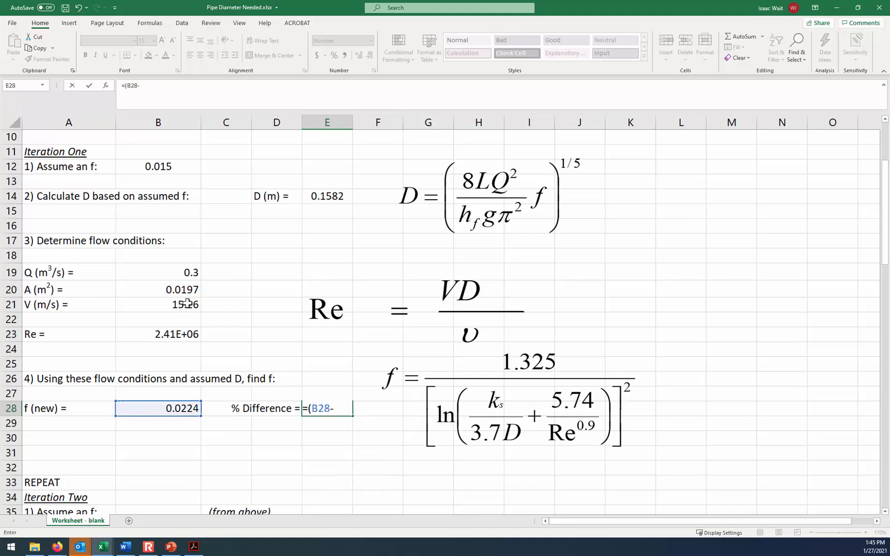
click(171, 167)
text()/)
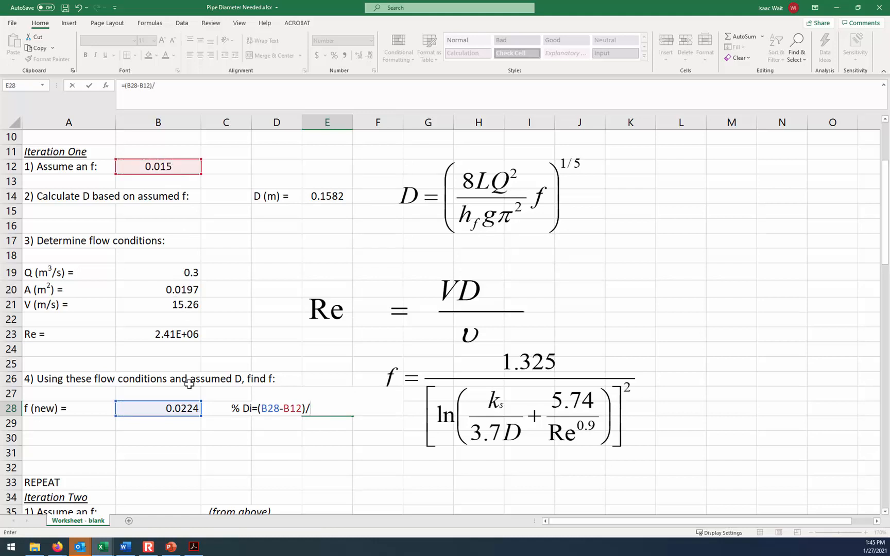
click(190, 407)
text(*100)
key(Return)
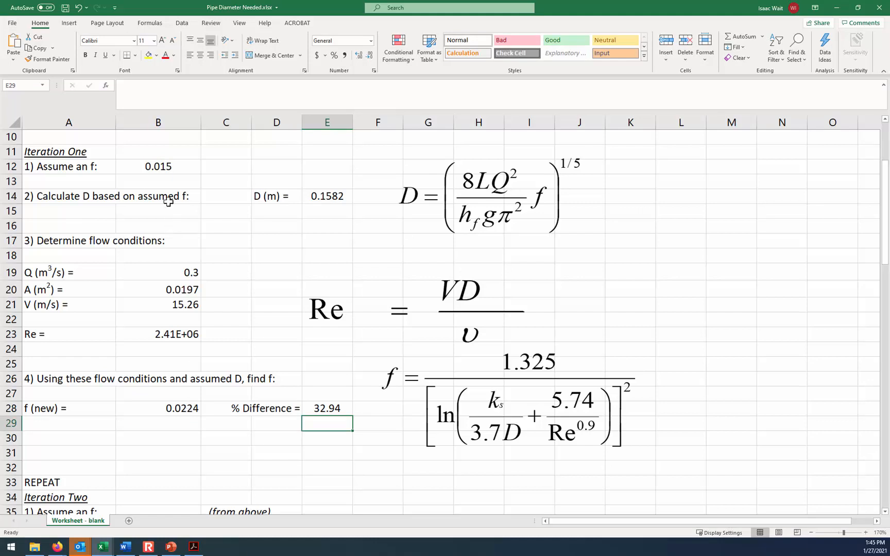
- Set the assumed friction factor for Iteration Two in B35 to the new f of Iteration One with =B28
click(155, 164)
click(165, 410)
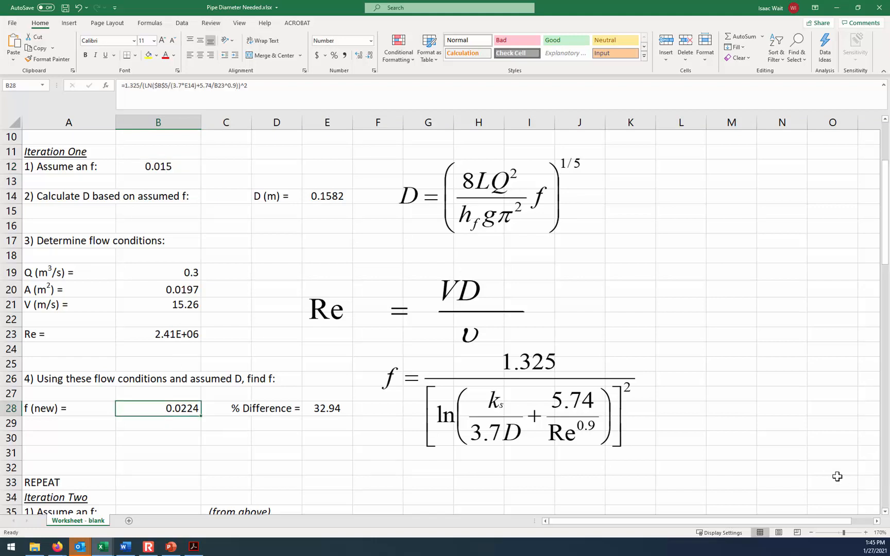
click(811, 533)
click(811, 533)
click(812, 533)
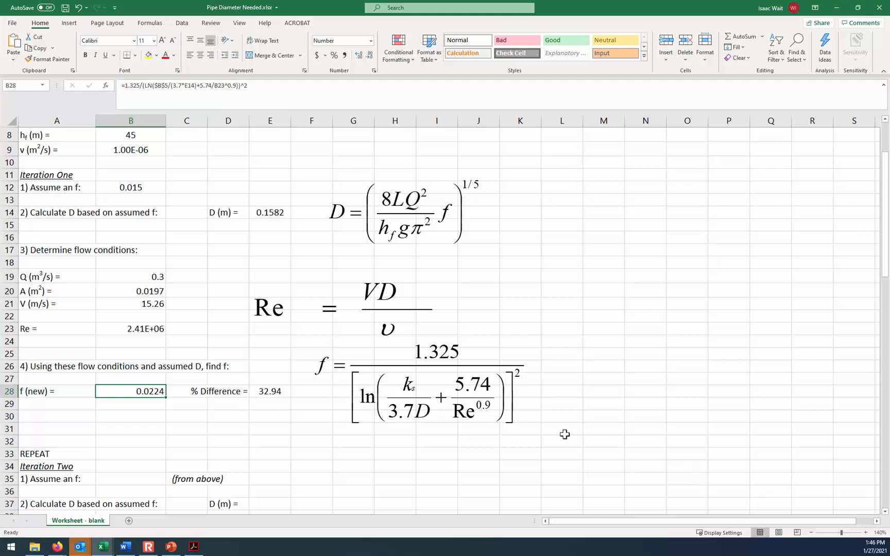
click(147, 478)
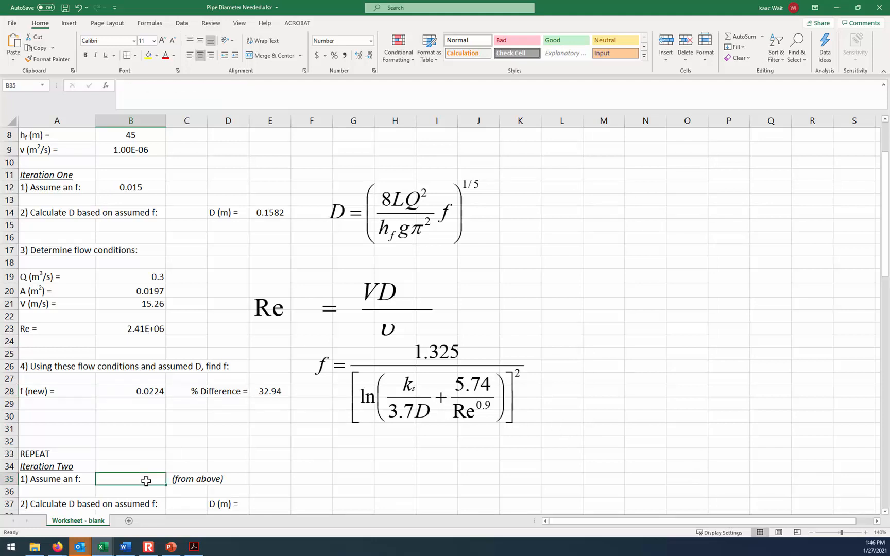
text(=)
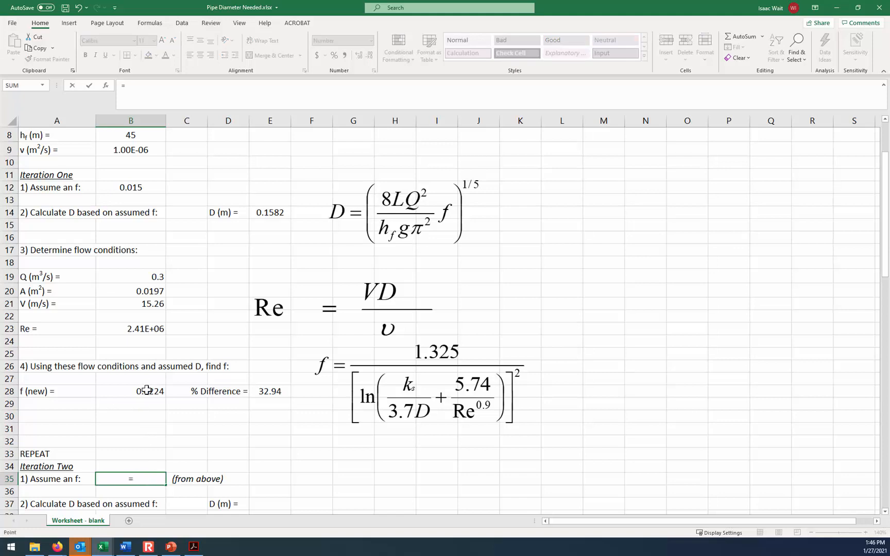
click(147, 391)
key(Return)
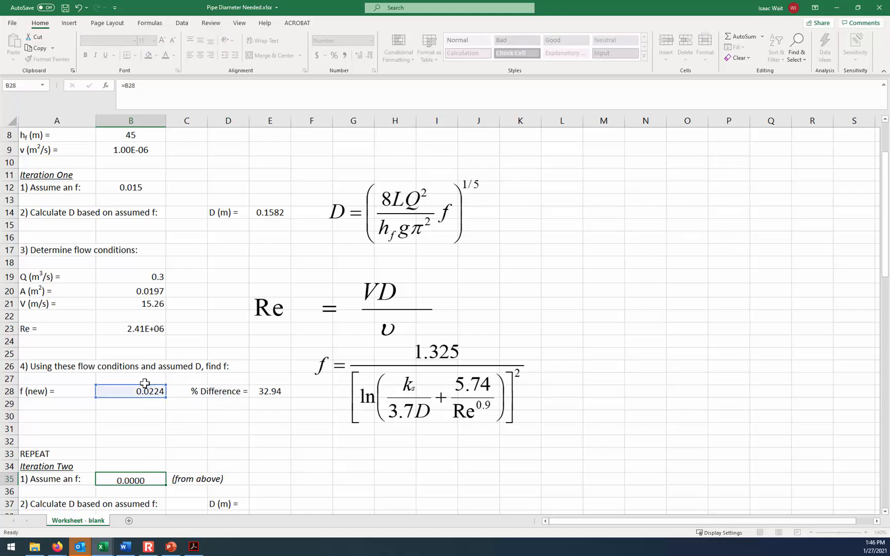
- Copy the diameter formula from E14 into the Iteration Two diameter cell E37
click(276, 499)
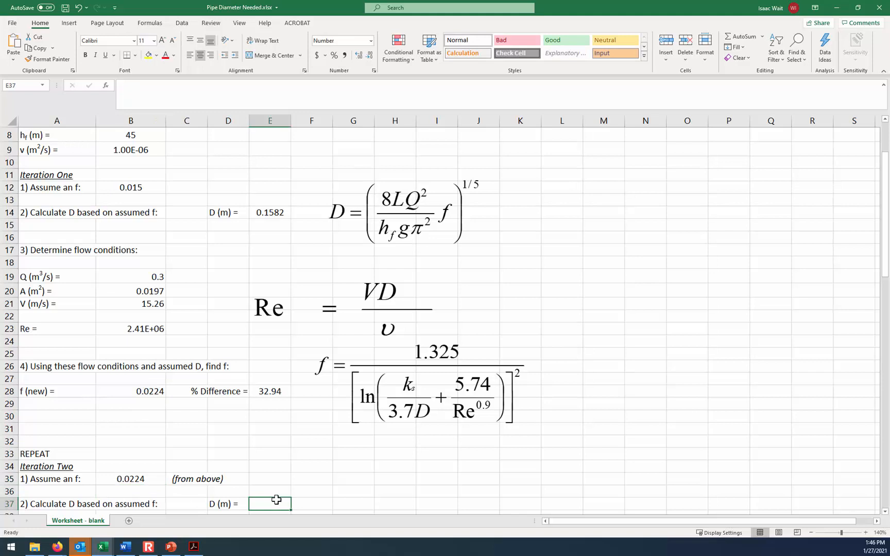
scroll(277, 499, up, 1)
click(267, 249)
click(290, 280)
click(278, 252)
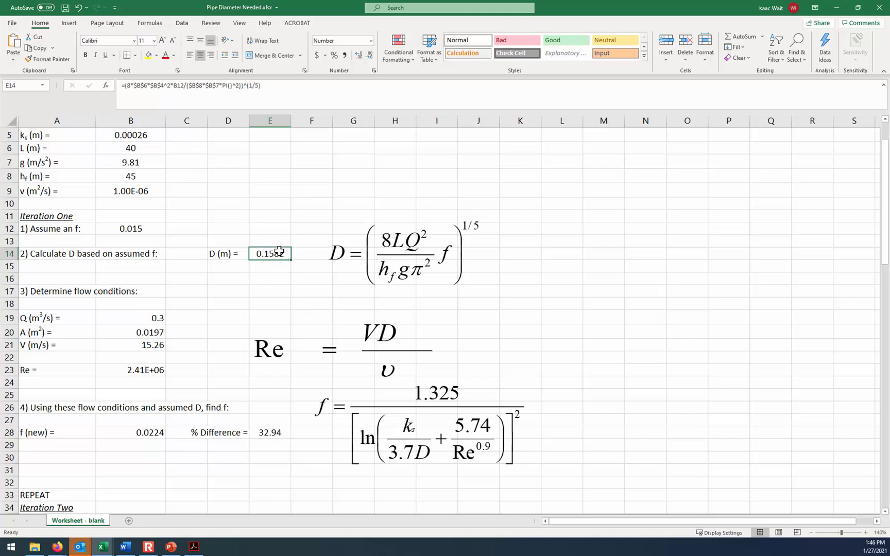
key(ctrl+c)
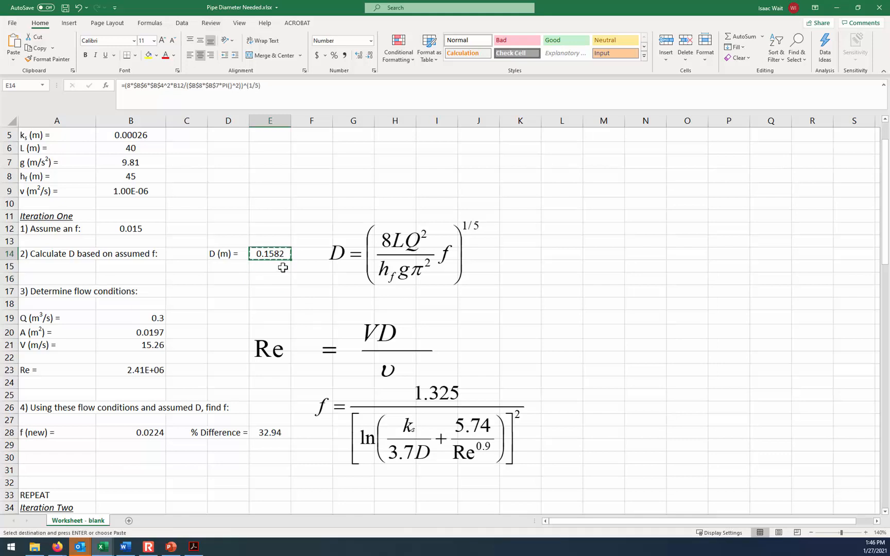
scroll(283, 274, down, 3)
click(269, 425)
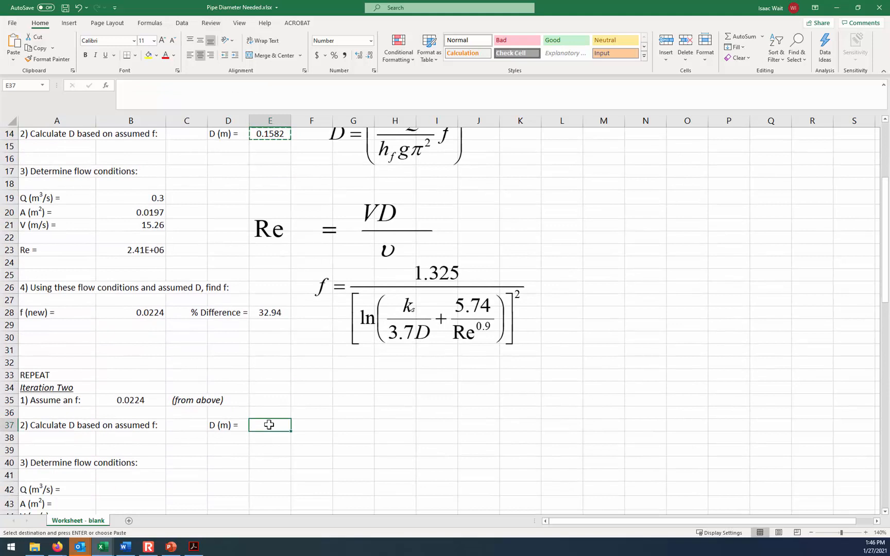
key(ctrl+v)
- Check which input cells and friction factor the pasted diameter formula in E37 references, leaving the formula as it is
click(356, 427)
click(285, 425)
click(288, 89)
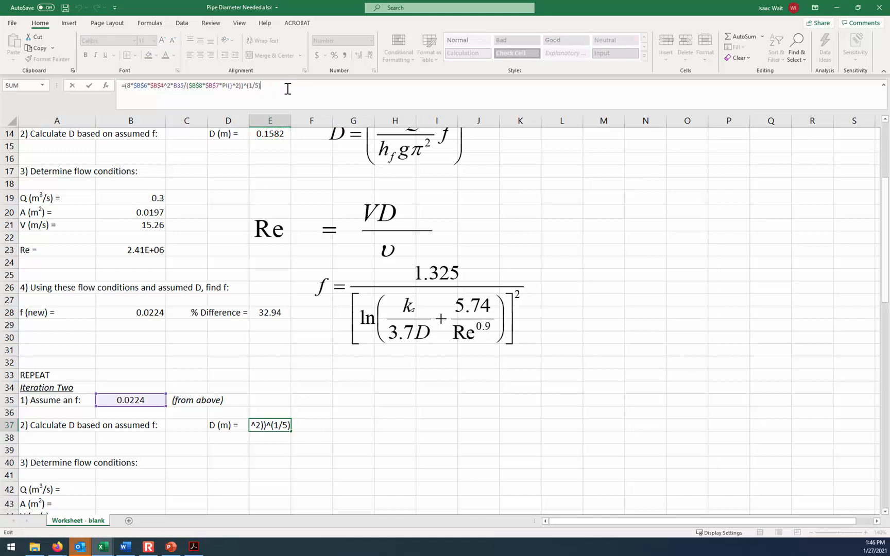
scroll(291, 359, up, 4)
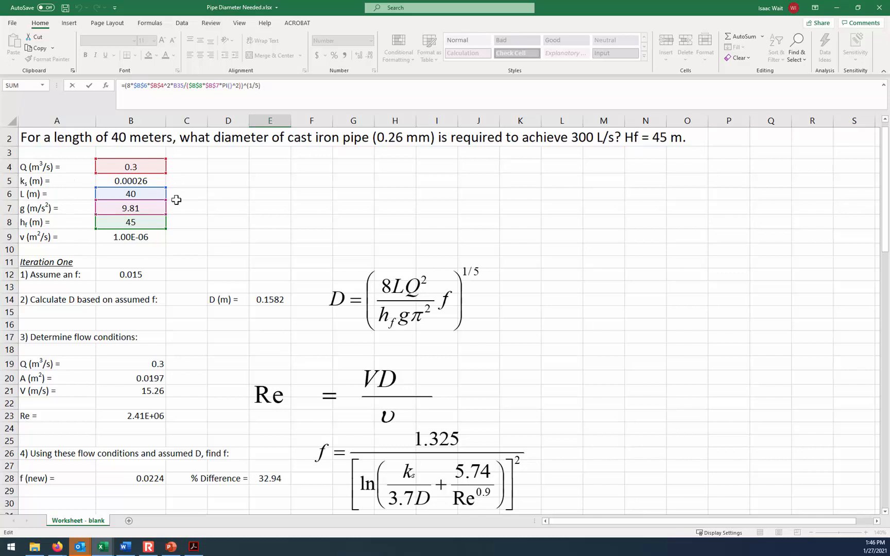
scroll(176, 200, down, 4)
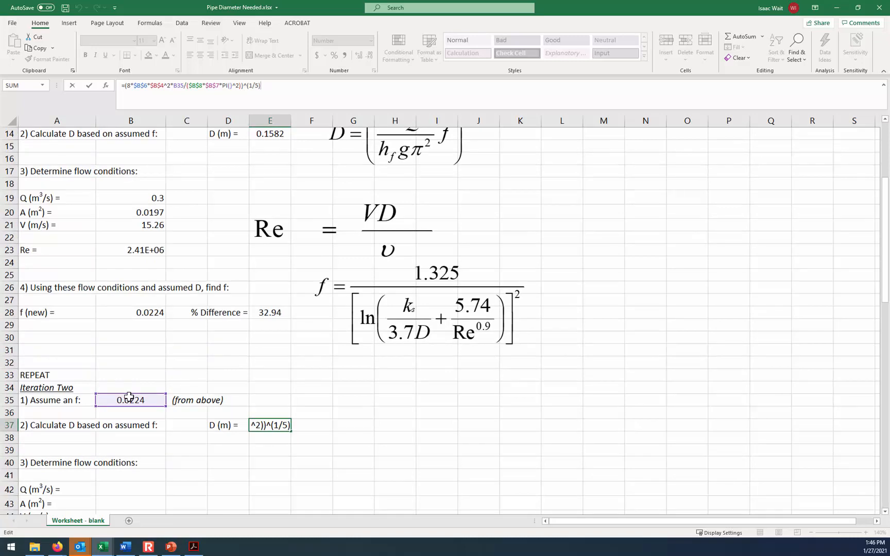
key(Return)
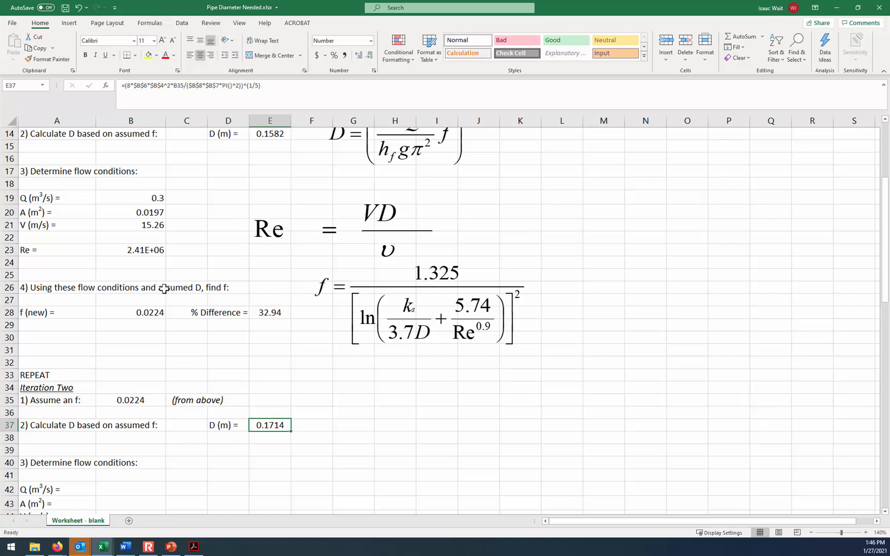
- Copy the Iteration One flow conditions in B19:B23 into the Iteration Two cells starting at B42
drag(137, 197, 135, 249)
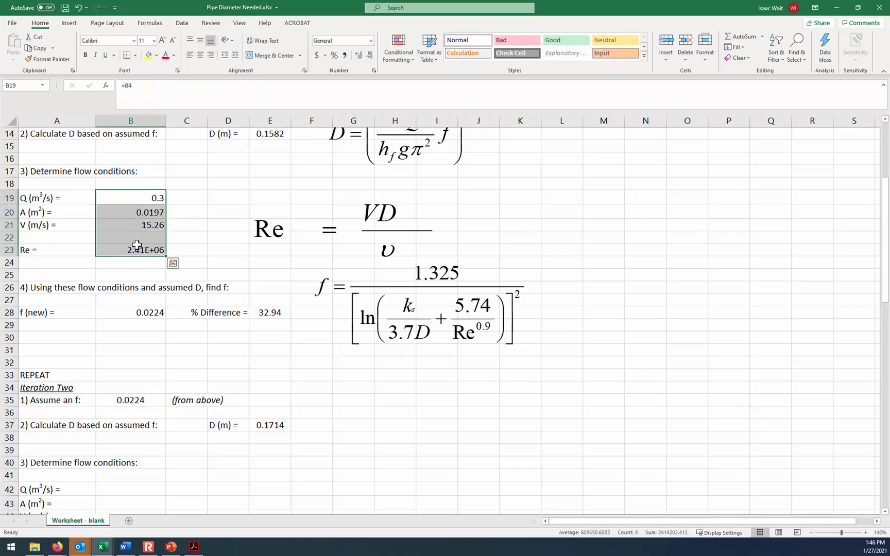
key(ctrl+c)
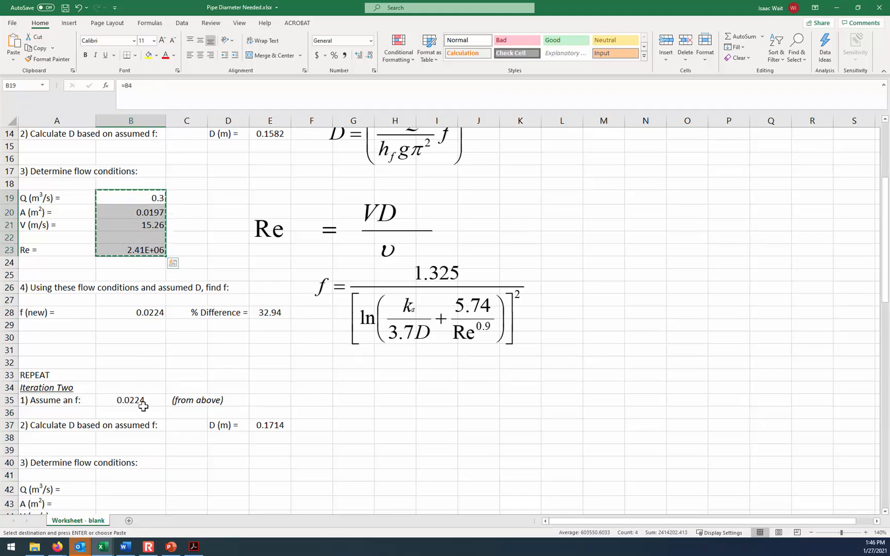
click(127, 489)
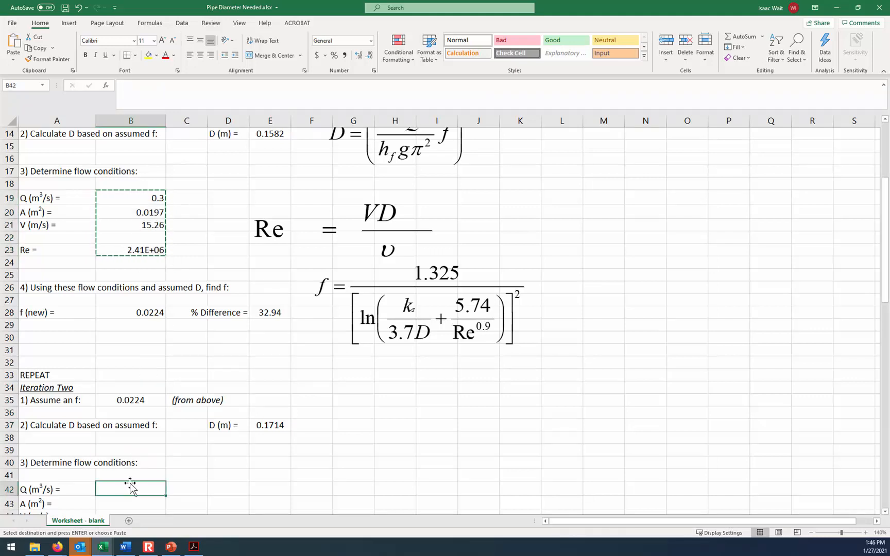
key(ctrl+v)
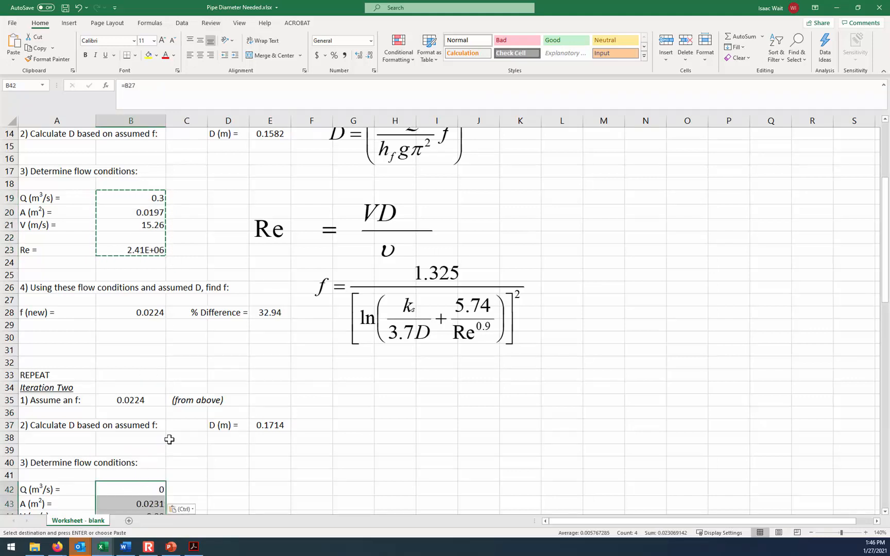
scroll(169, 440, down, 1)
click(153, 451)
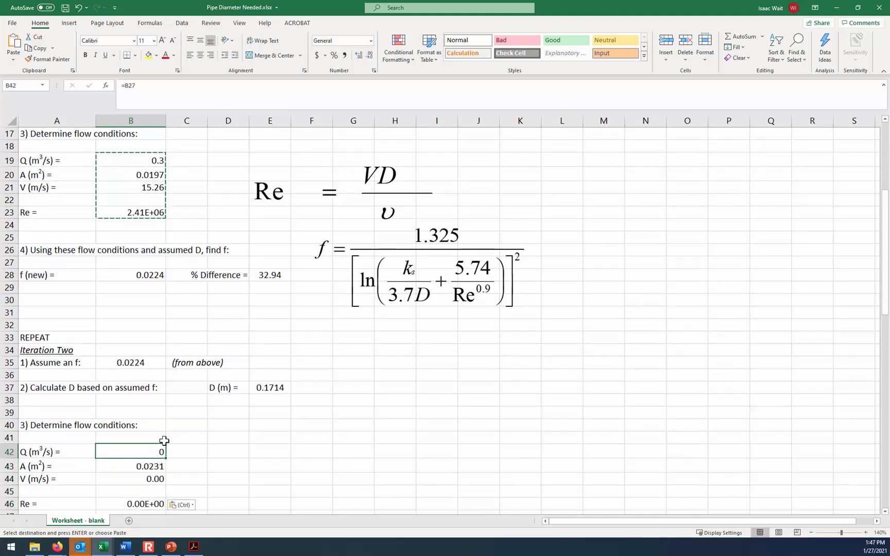
text(=)
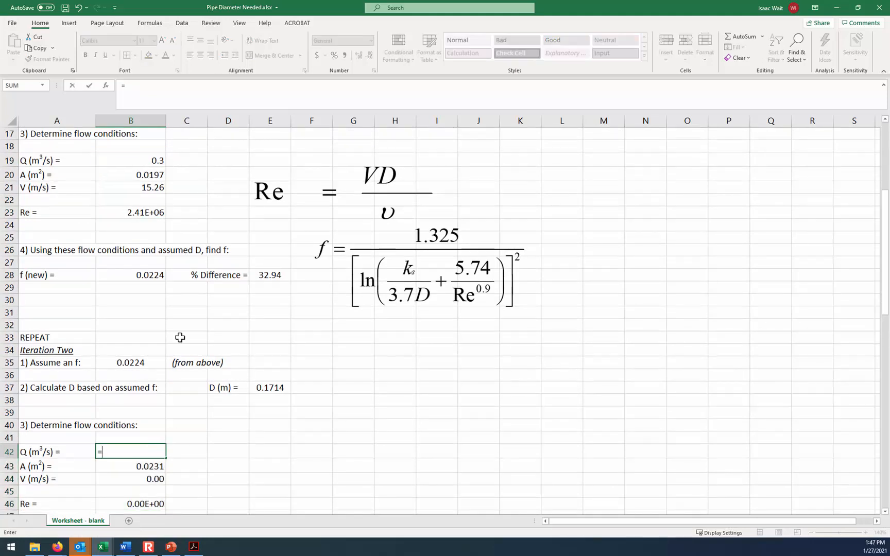
key(Escape)
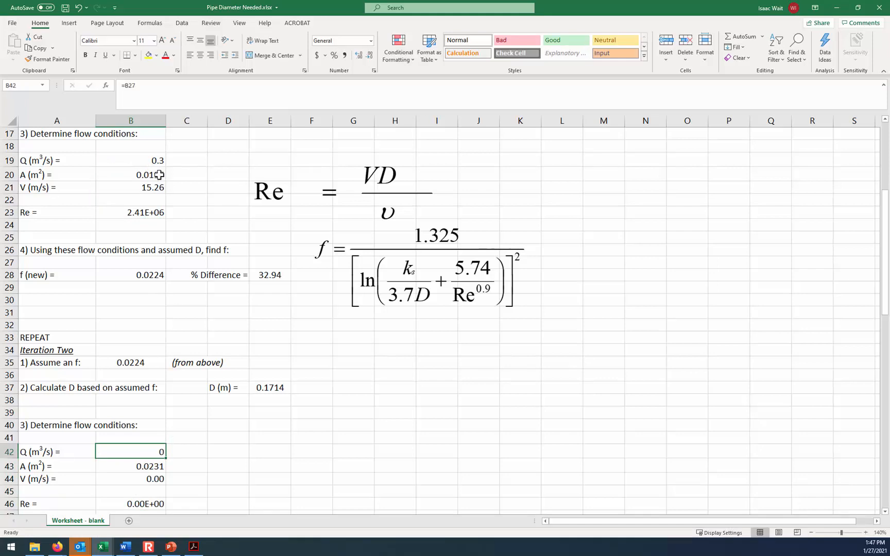
- Make the flow rate reference in B19 absolute with =$B$4
click(153, 160)
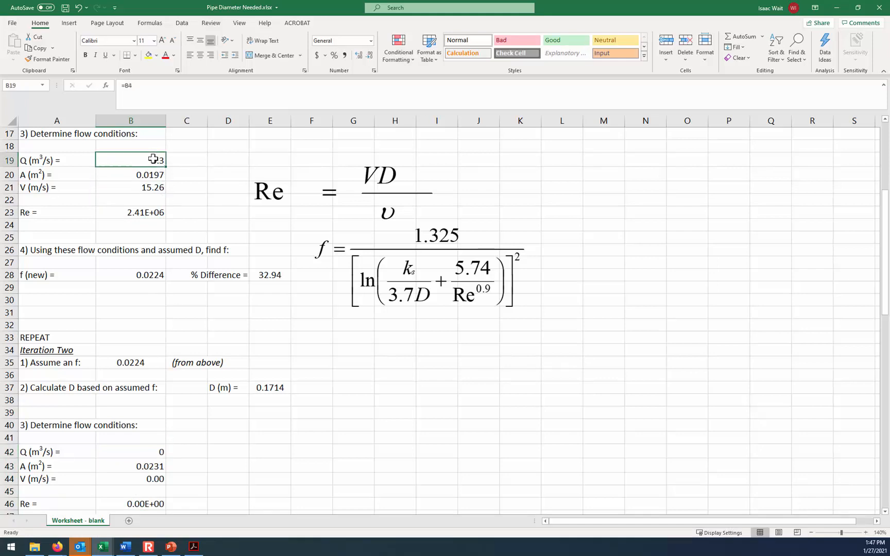
click(133, 87)
triple_click(146, 91)
text(0.3)
key(Return)
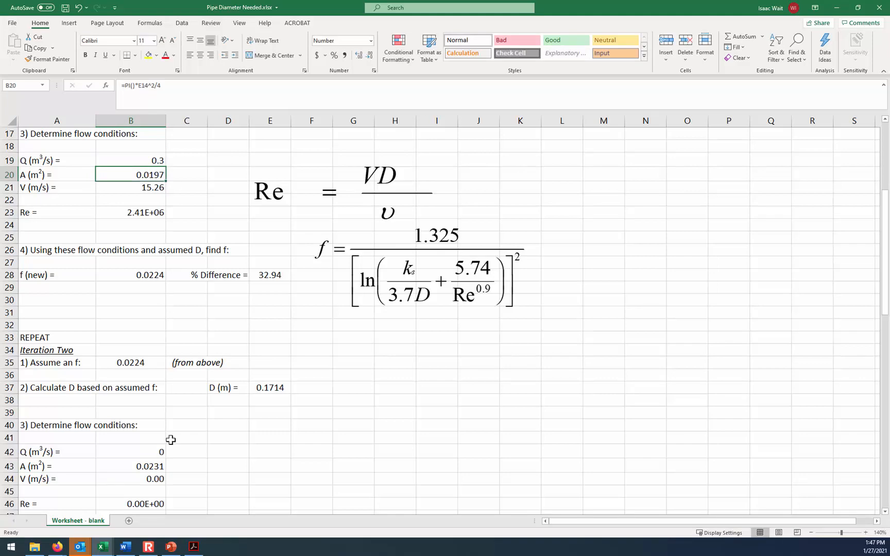
- Copy the corrected flow condition formulas from B19:B23 over the Iteration Two cells starting at B42
click(151, 451)
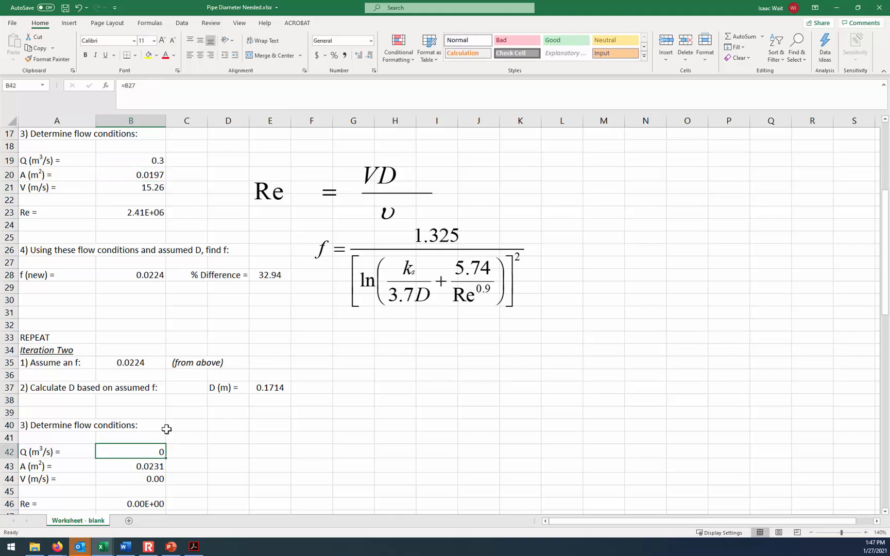
drag(135, 161, 140, 214)
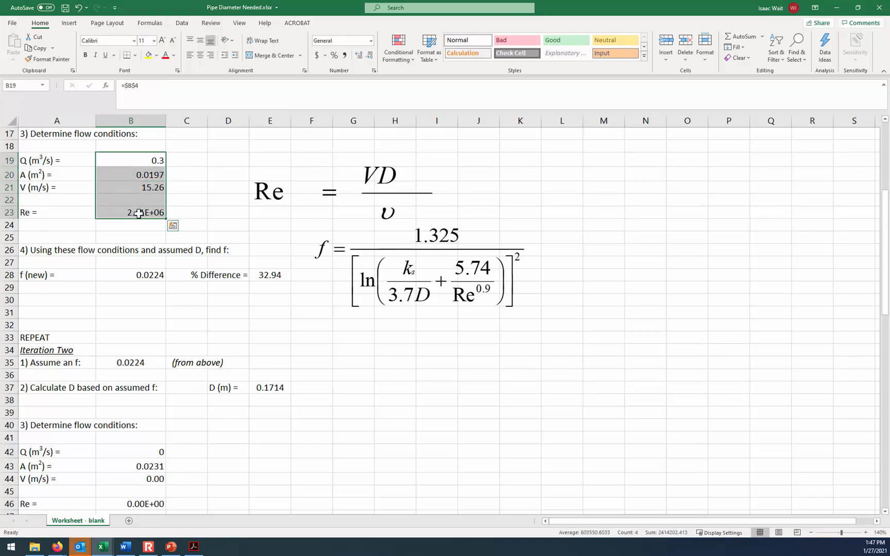
key(ctrl+c)
click(149, 451)
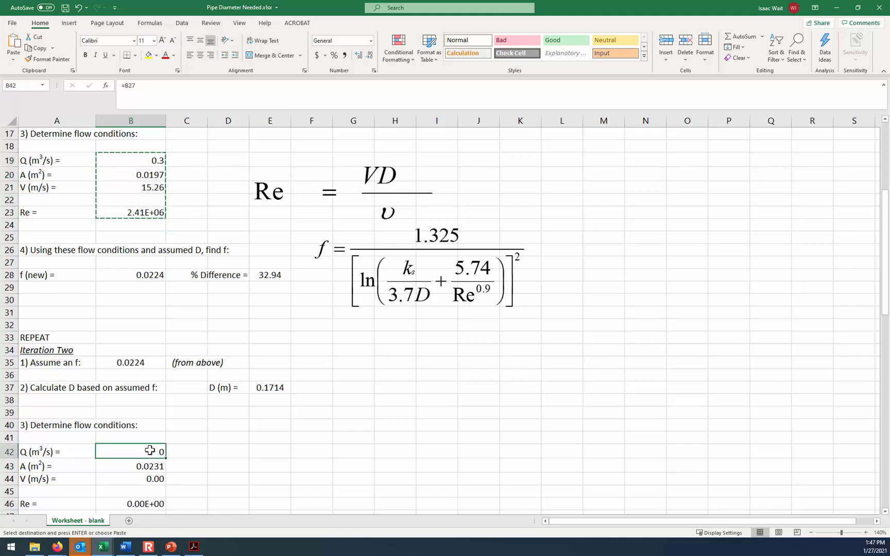
key(ctrl+v)
click(176, 453)
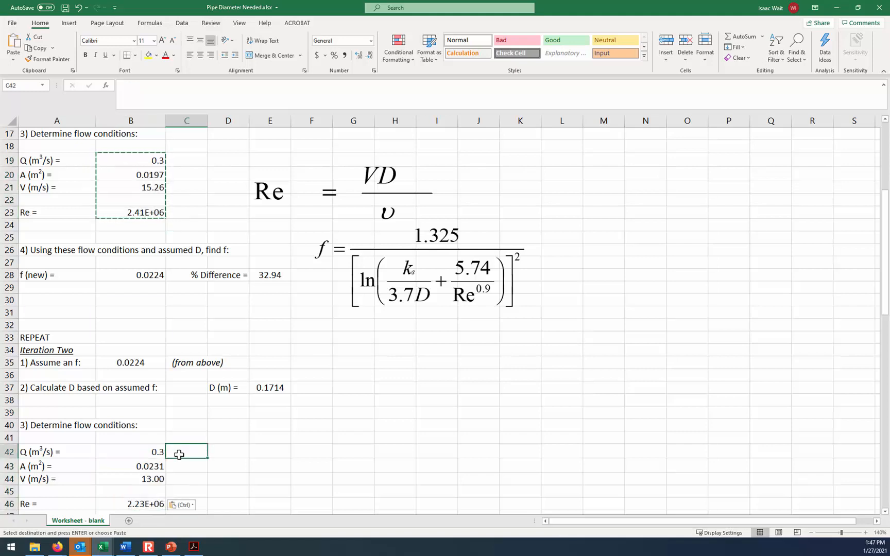
- Check the cell references in the Iteration Two formulas for area, velocity, diameter and Reynolds number
click(149, 467)
click(146, 479)
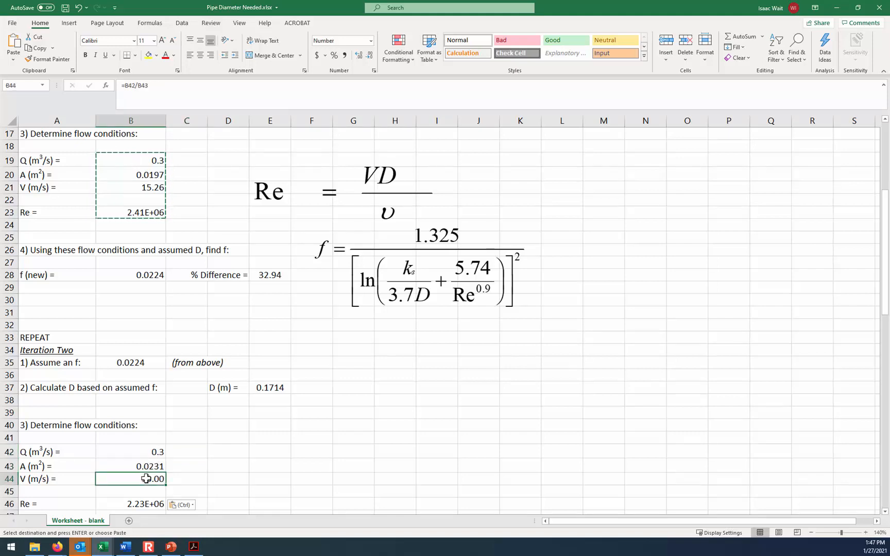
click(275, 389)
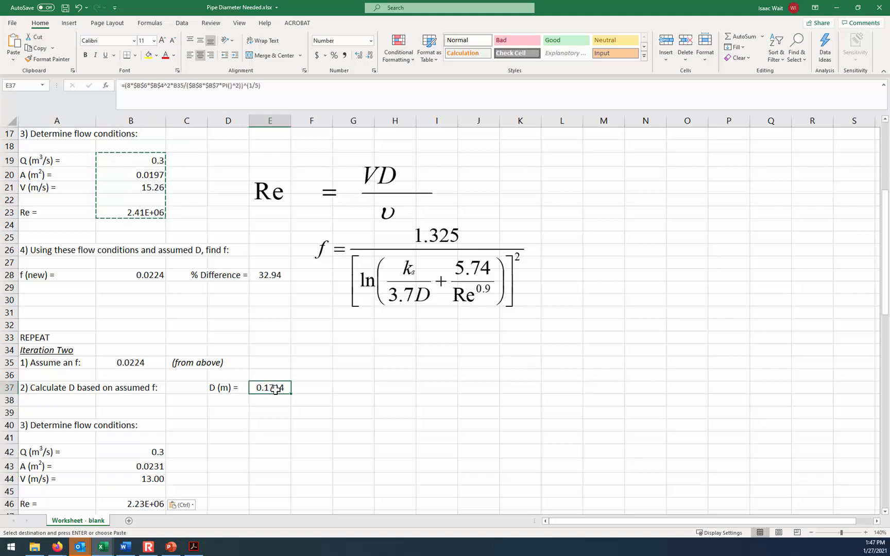
scroll(248, 422, down, 1)
click(137, 464)
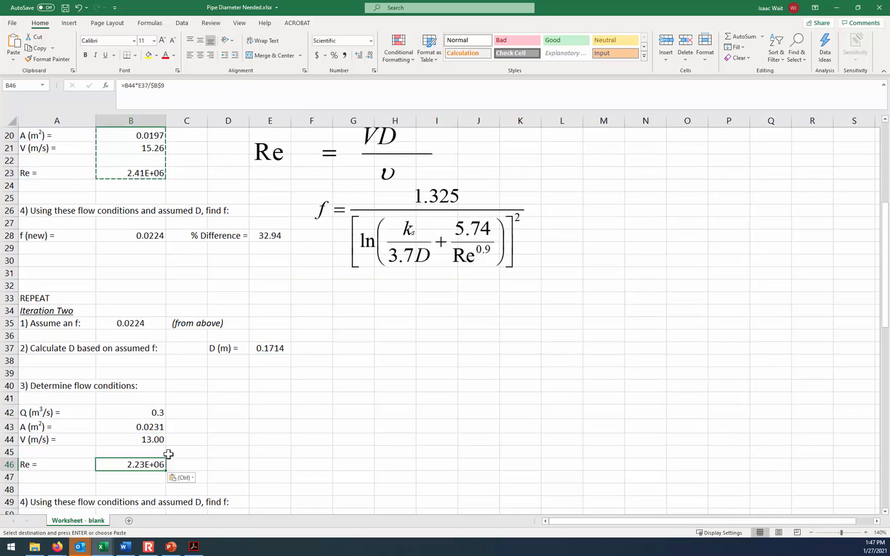
- Copy the new friction factor and percent difference formulas from B28:E28 into the Iteration Two row starting at B51
scroll(168, 454, down, 1)
scroll(169, 454, up, 2)
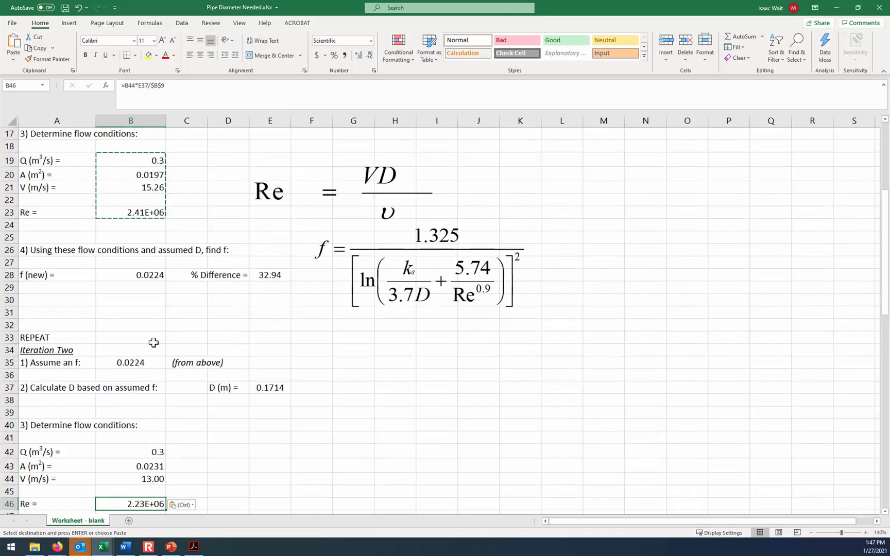
drag(133, 274, 259, 273)
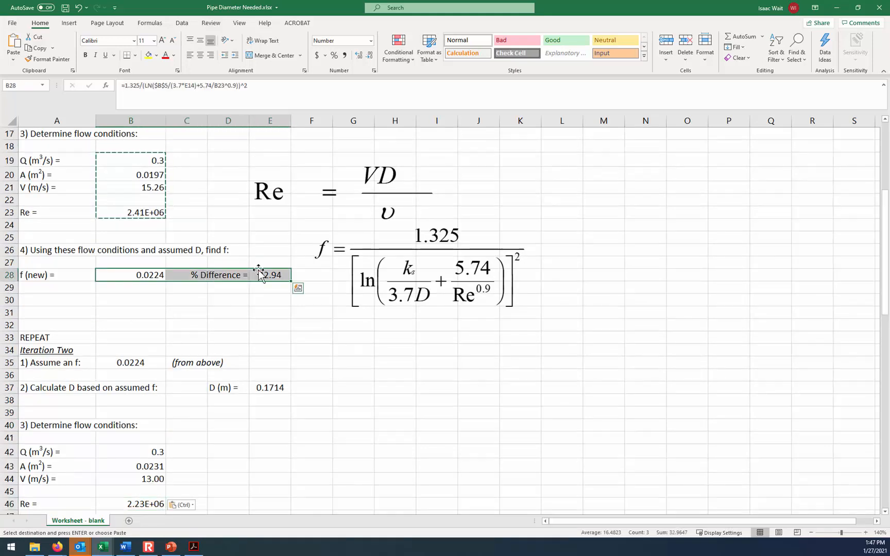
key(ctrl+c)
scroll(173, 384, down, 2)
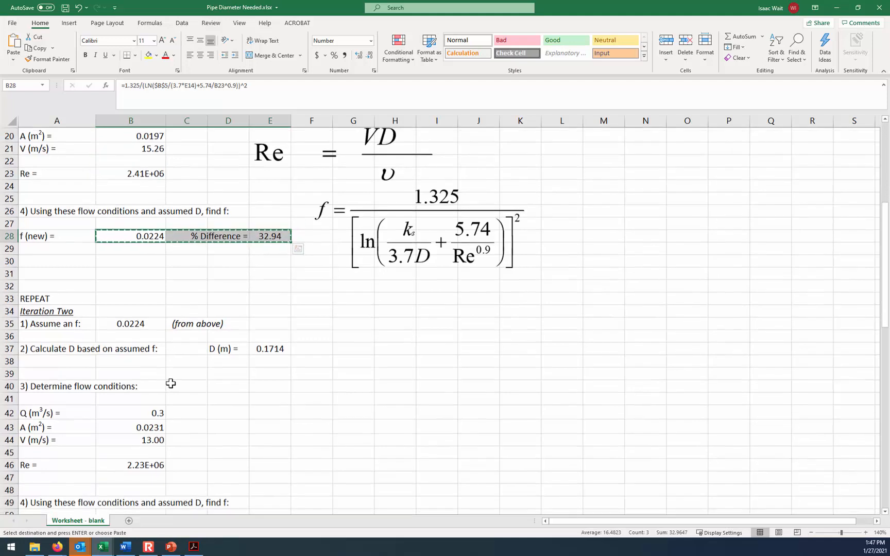
click(133, 487)
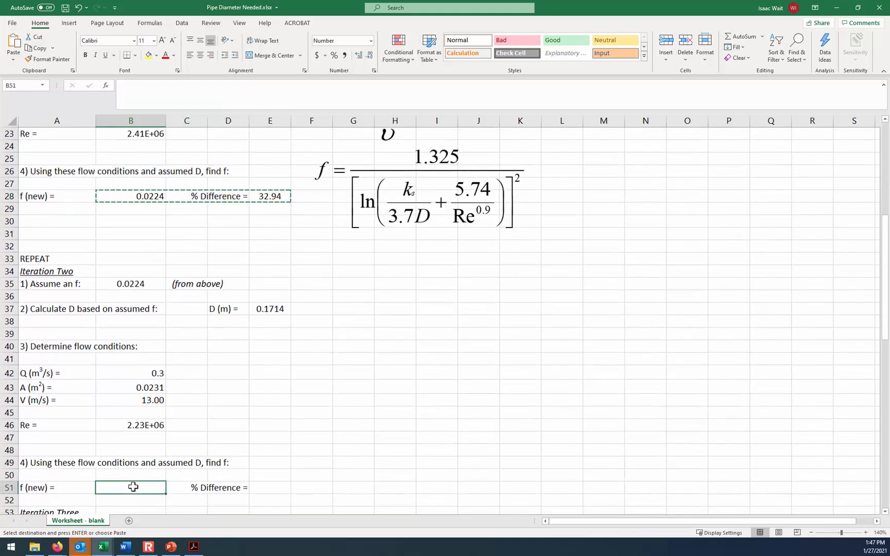
key(ctrl+v)
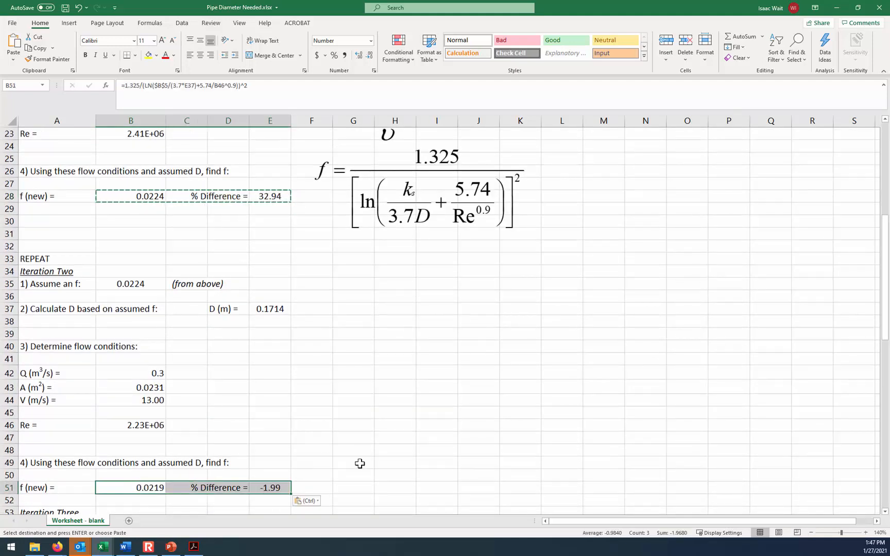
click(378, 461)
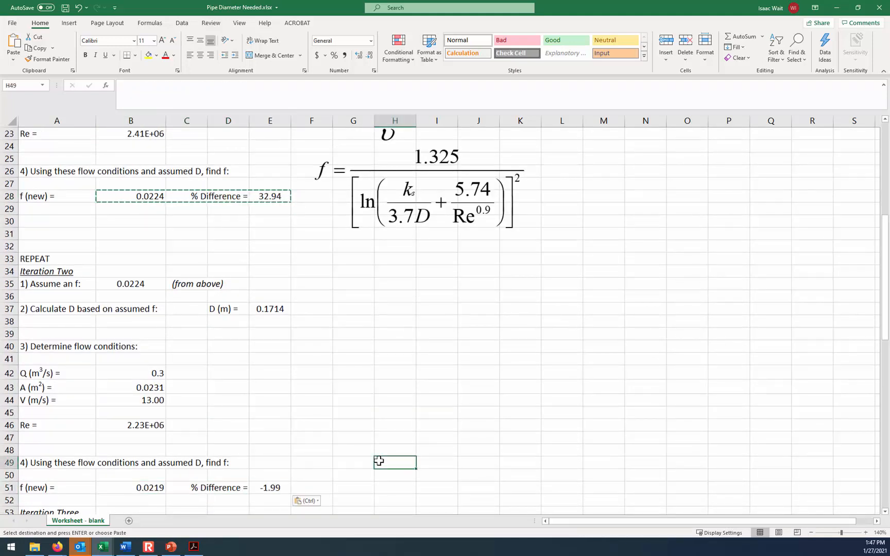
- Review the Iteration Two results against Iteration One and examine the percent difference formula in E51
click(812, 534)
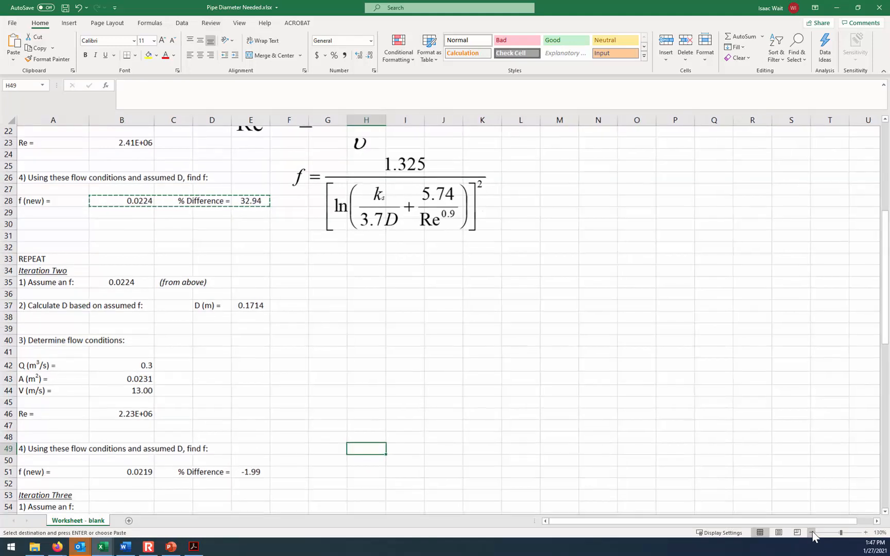
click(727, 460)
click(685, 428)
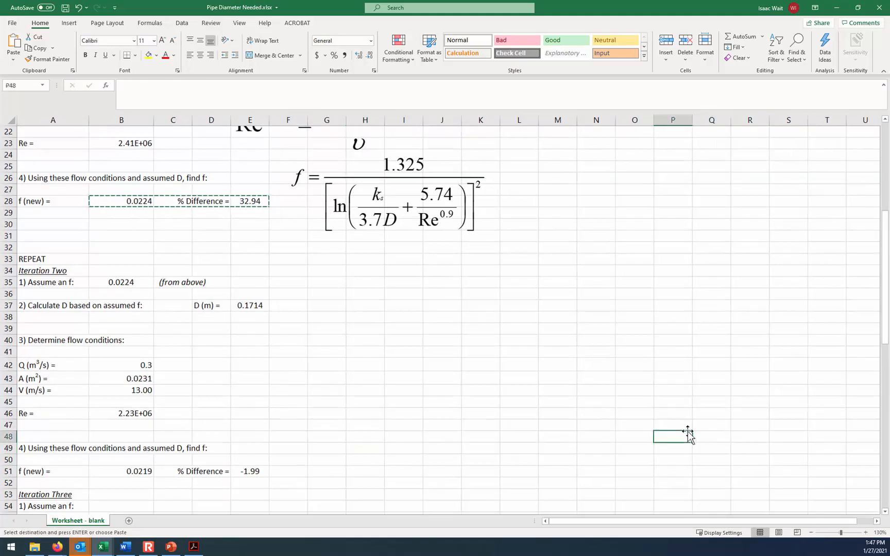
scroll(687, 433, up, 7)
scroll(686, 445, down, 3)
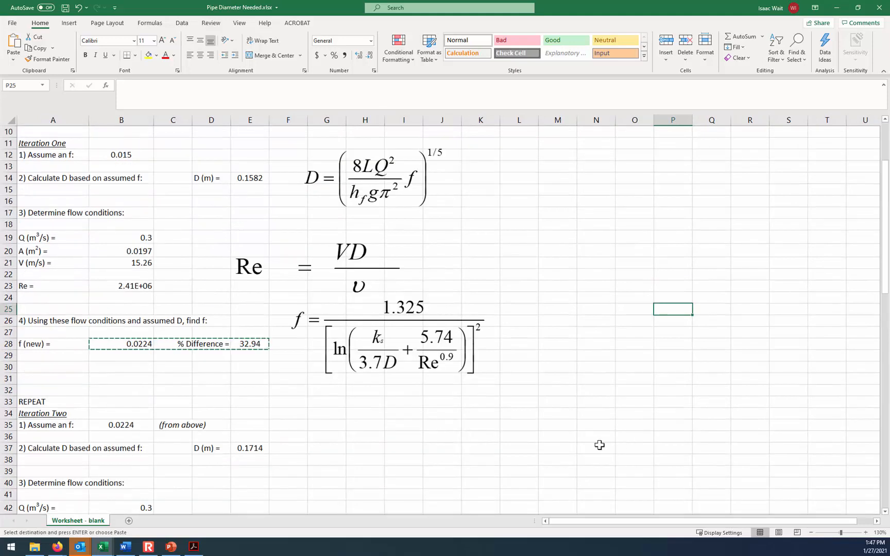
click(459, 427)
scroll(459, 427, down, 1)
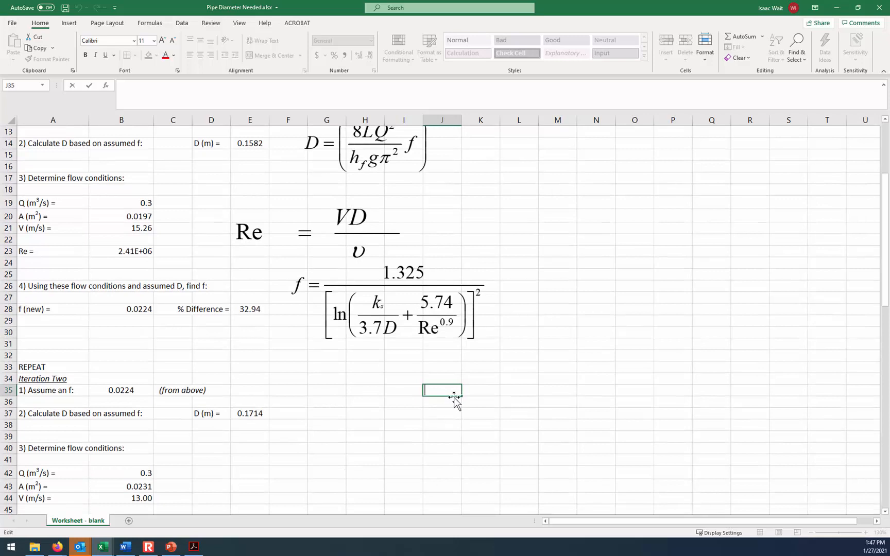
scroll(397, 386, down, 2)
scroll(318, 443, up, 1)
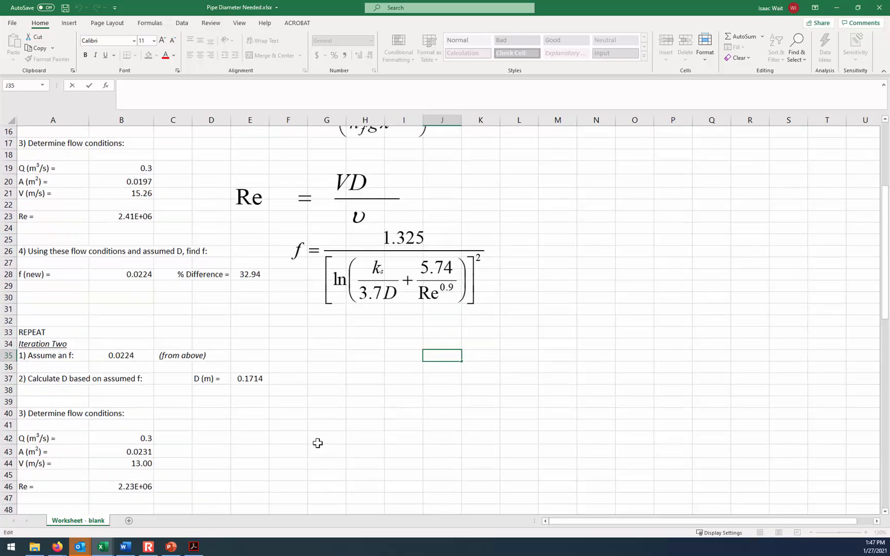
scroll(317, 444, down, 2)
scroll(317, 443, down, 1)
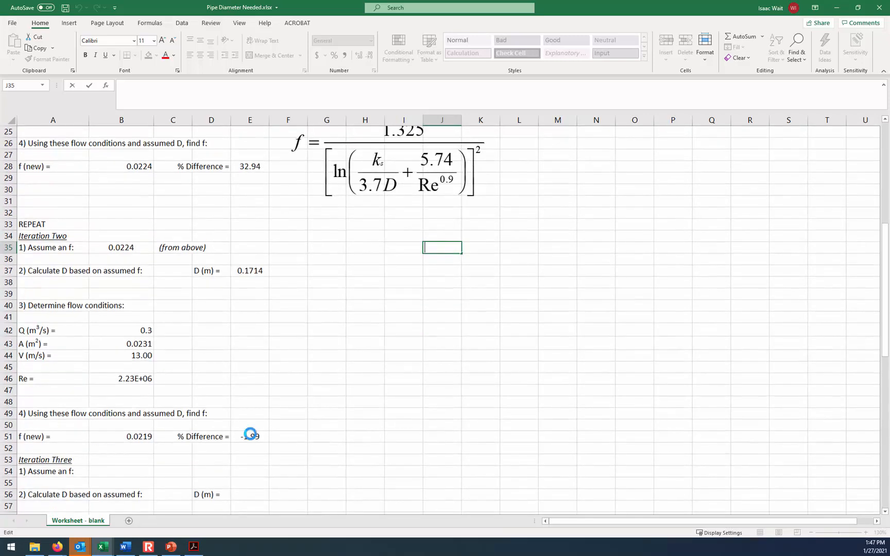
click(250, 435)
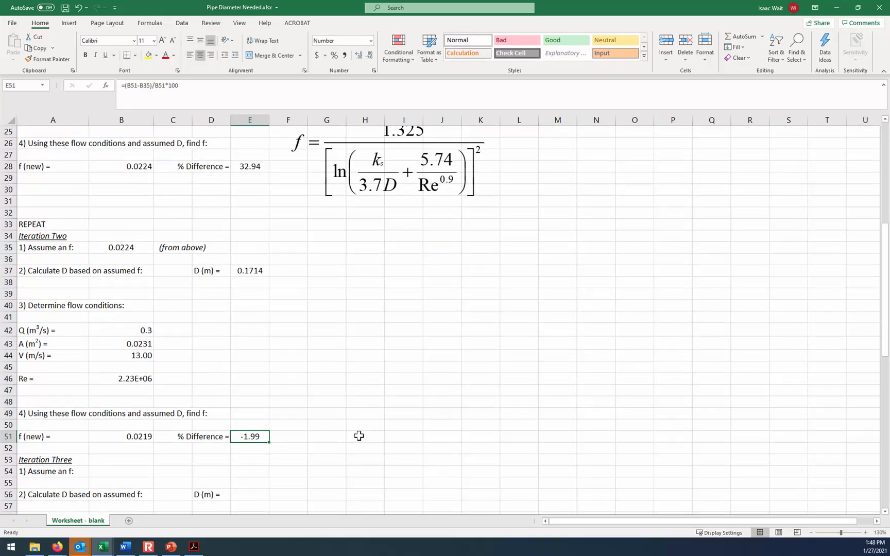
scroll(359, 436, up, 1)
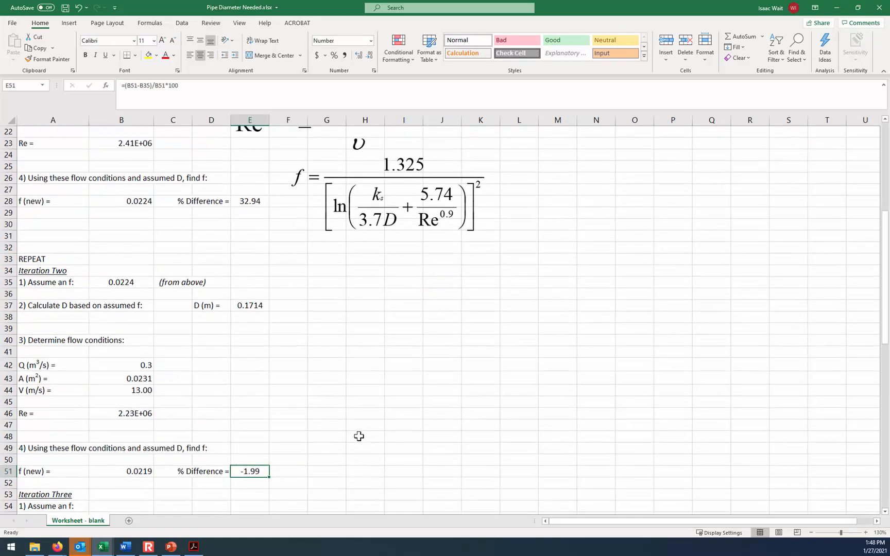
scroll(359, 437, down, 1)
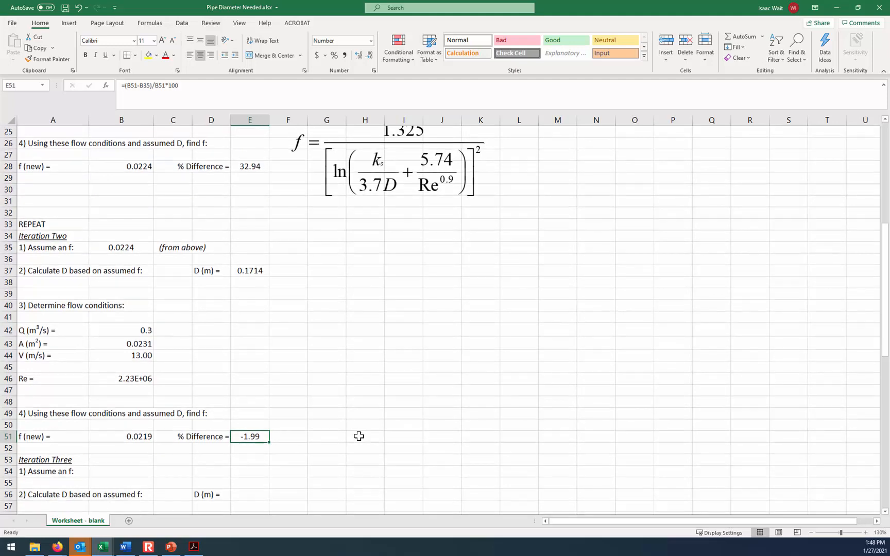
click(129, 470)
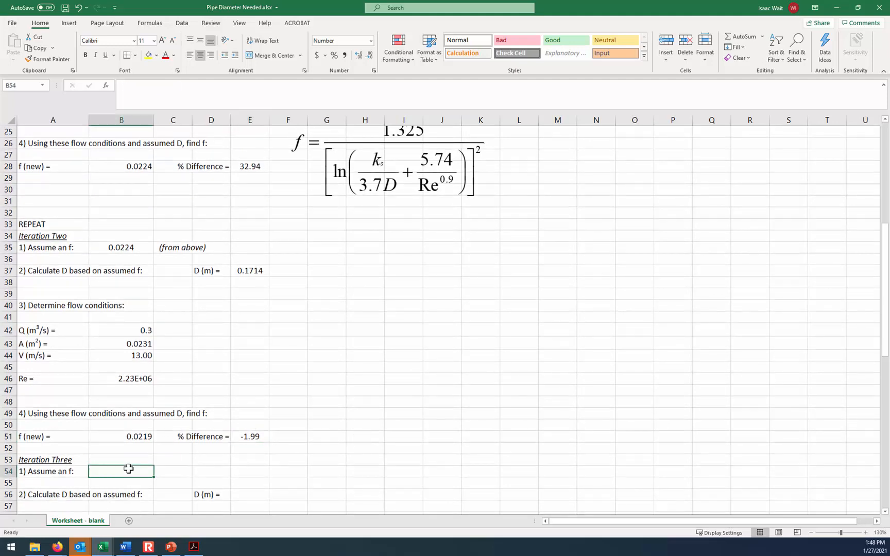
drag(114, 247, 241, 381)
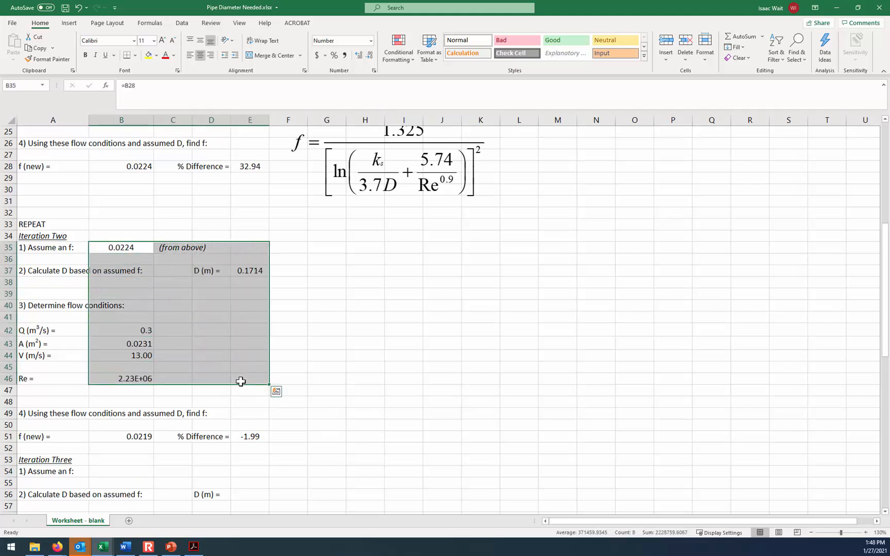
key(ctrl+c)
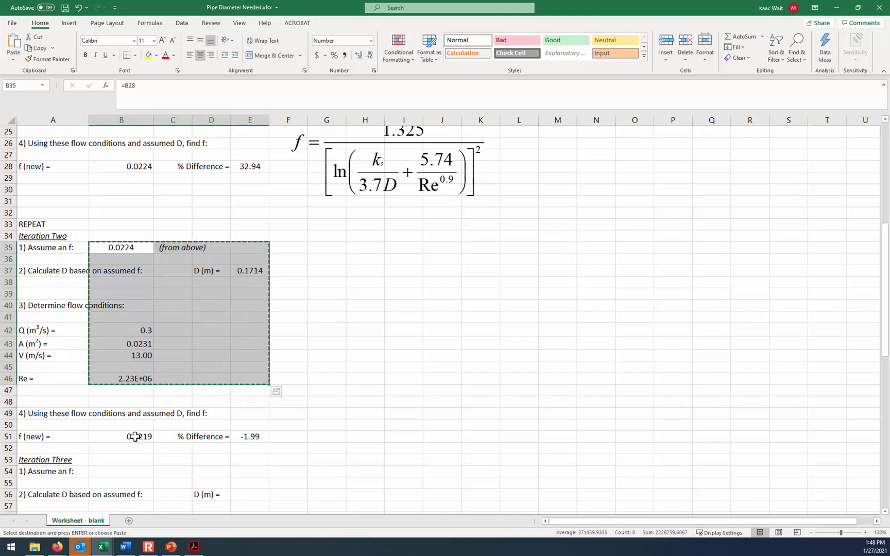
double_click(386, 308)
double_click(387, 309)
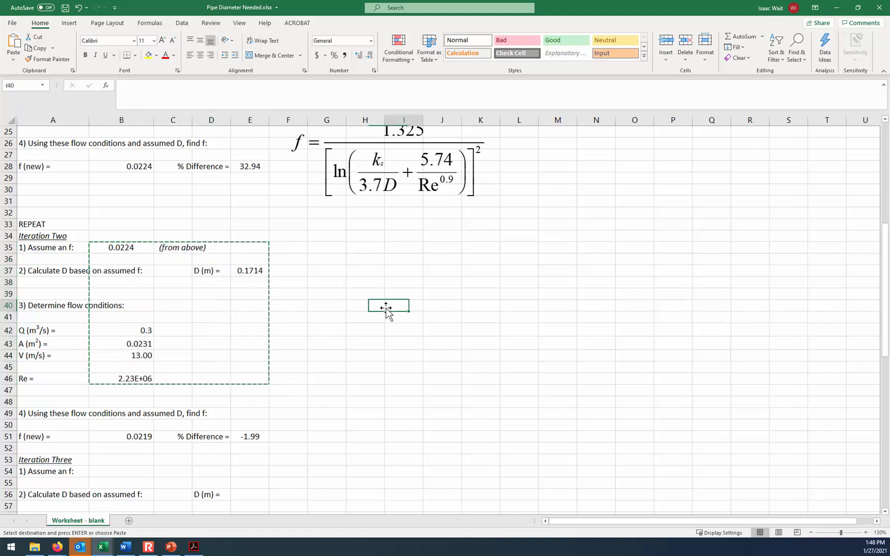
double_click(364, 366)
click(125, 437)
text(=)
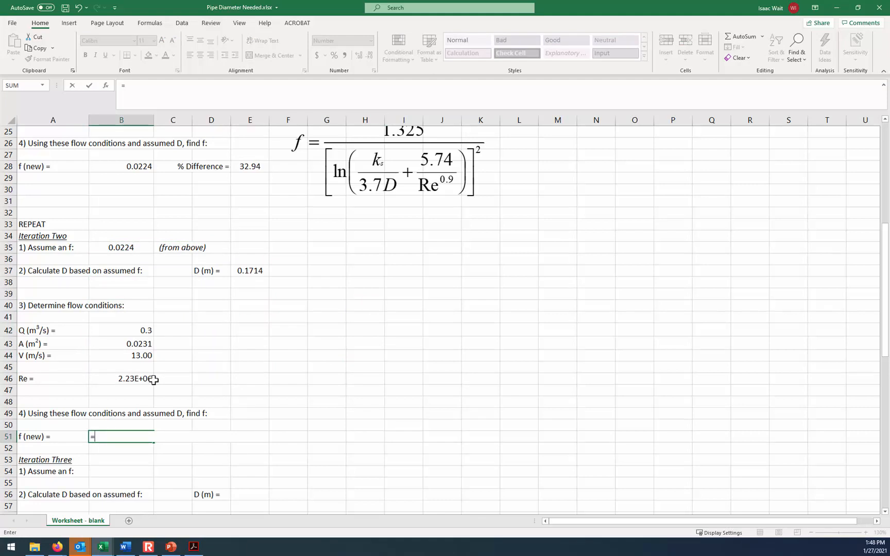
key(Escape)
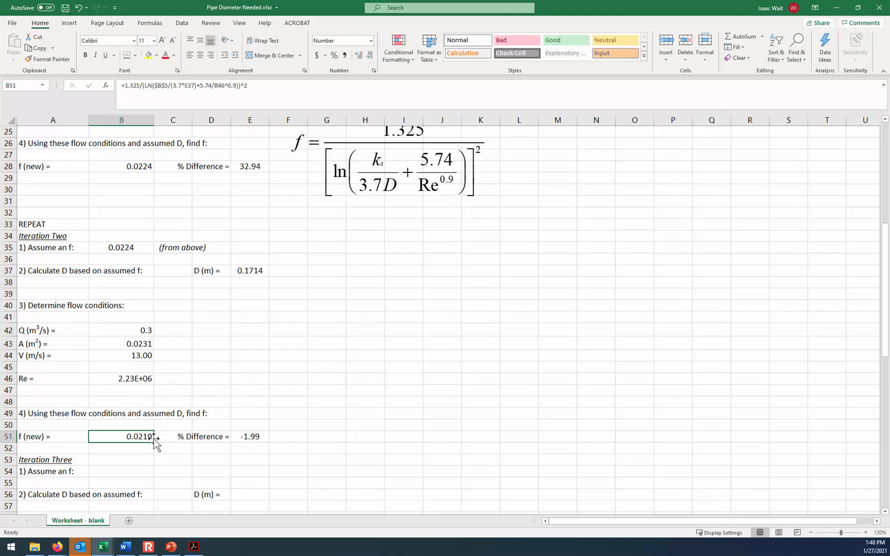
- Link the Iteration Three assumed f in B54 to the new friction factor in B51
click(128, 470)
text(=)
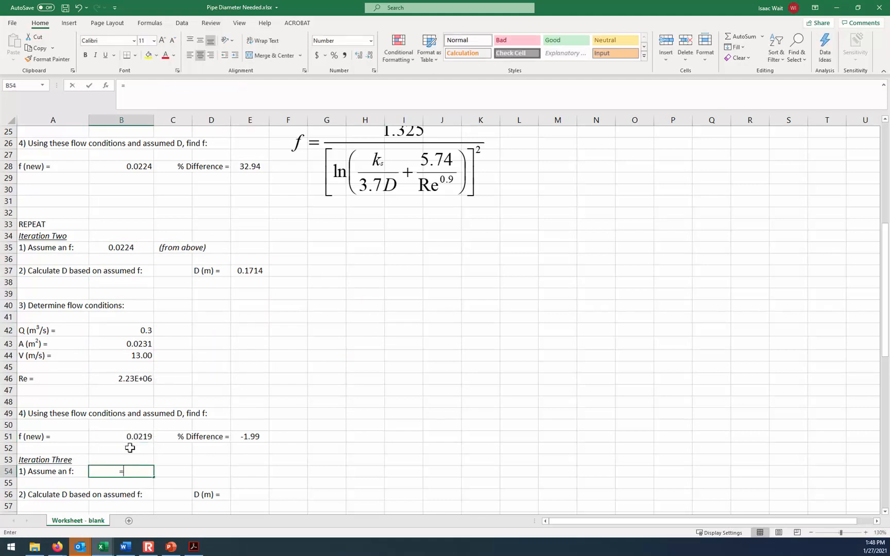
click(131, 435)
key(Return)
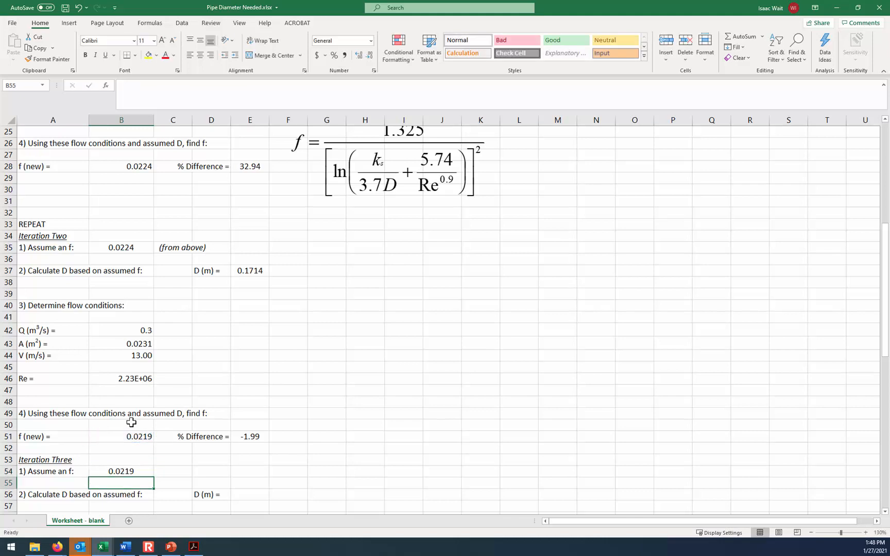
- Copy the Iteration Two diameter and flow condition formulas from B37:E46 to the Iteration Three block starting at B56
drag(245, 273, 143, 379)
key(ctrl+c)
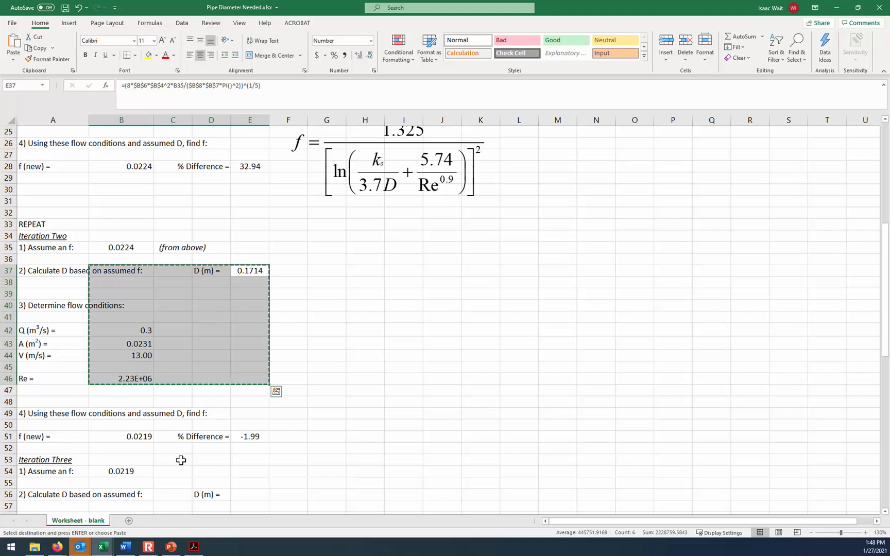
scroll(183, 459, down, 1)
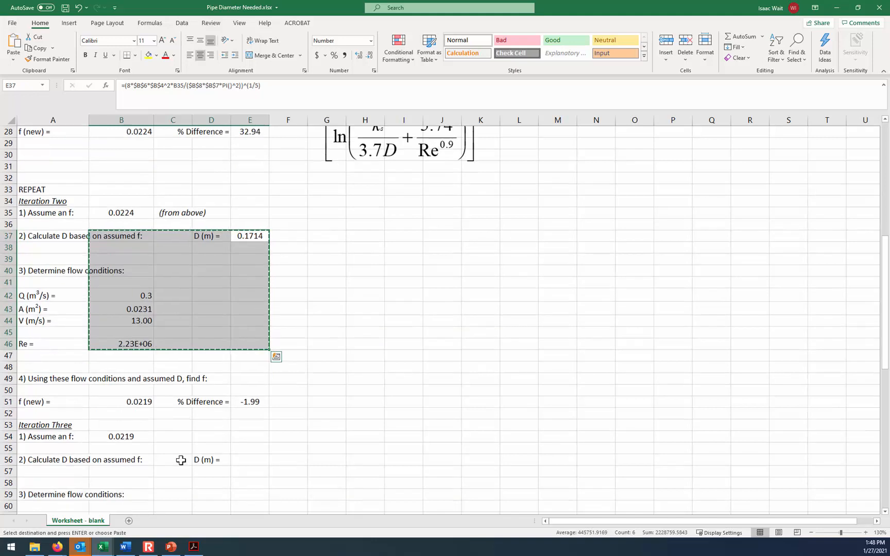
click(119, 461)
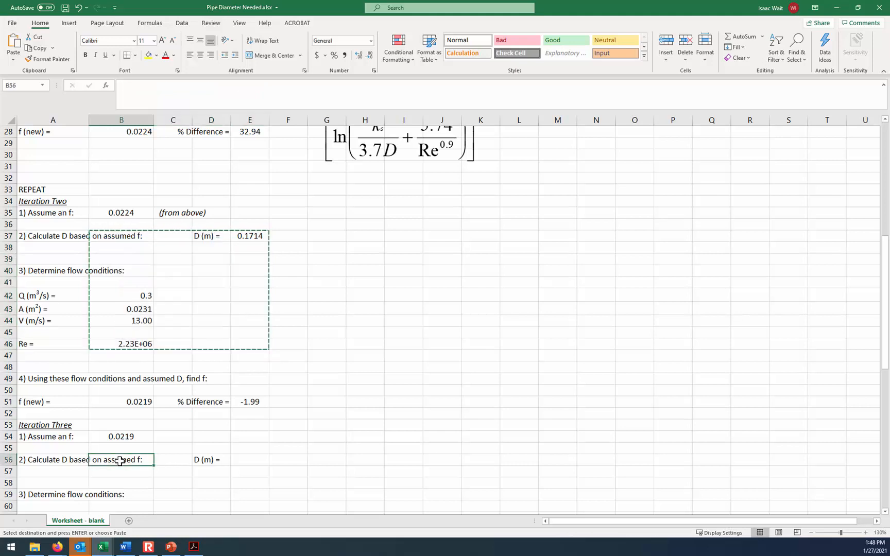
key(ctrl+v)
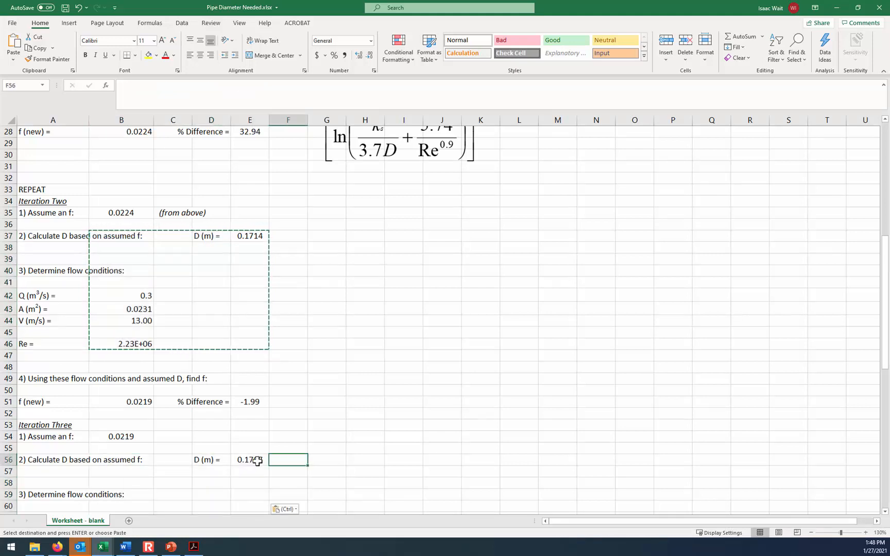
- Check the Iteration Three formulas for diameter in E56 and for flow rate, area, velocity and Reynolds number in B61:B65
click(250, 460)
scroll(237, 458, down, 3)
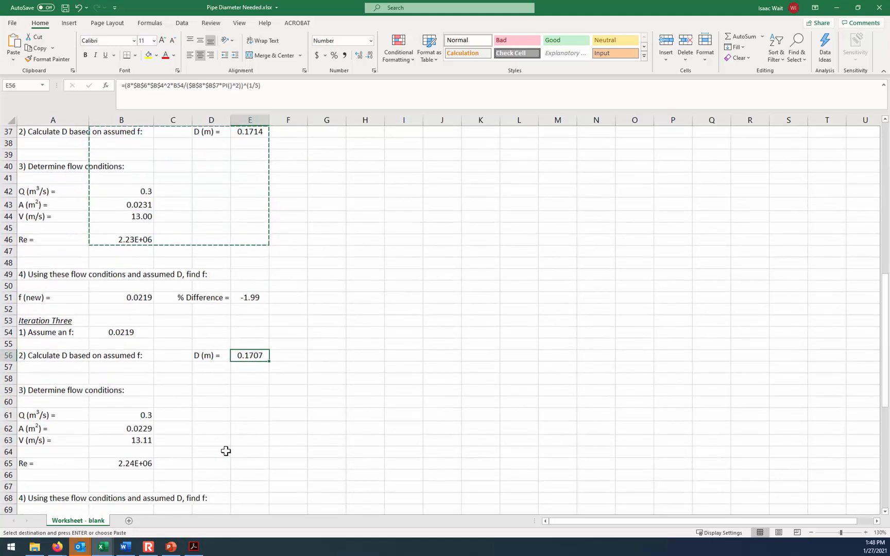
scroll(225, 451, down, 1)
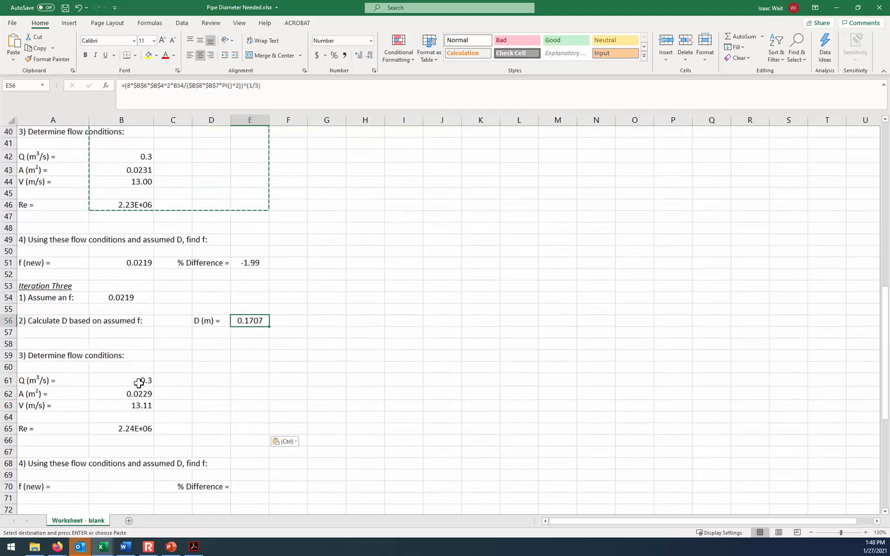
click(138, 381)
click(144, 394)
click(142, 405)
click(137, 427)
- Copy the new friction factor and percent difference formulas from B51:E51 into the Iteration Three row starting at B70
drag(140, 263, 236, 263)
key(ctrl+c)
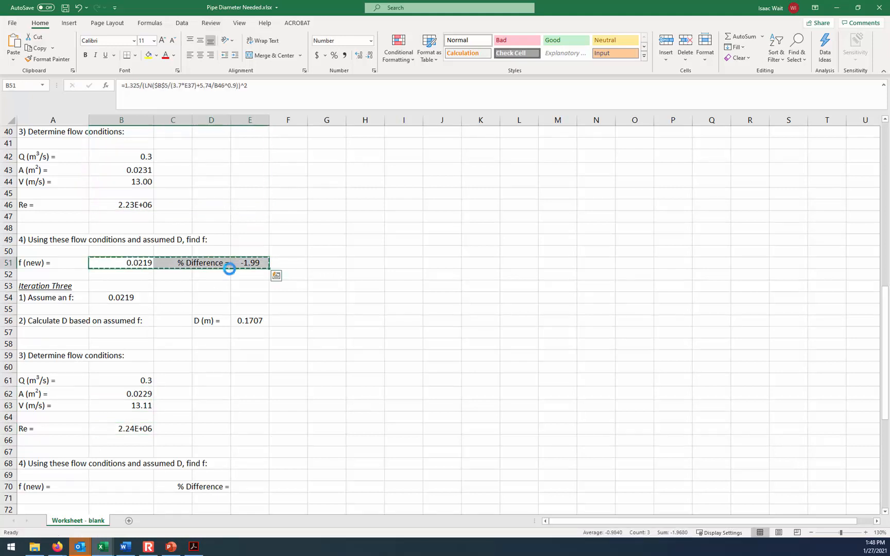
click(126, 485)
key(ctrl+v)
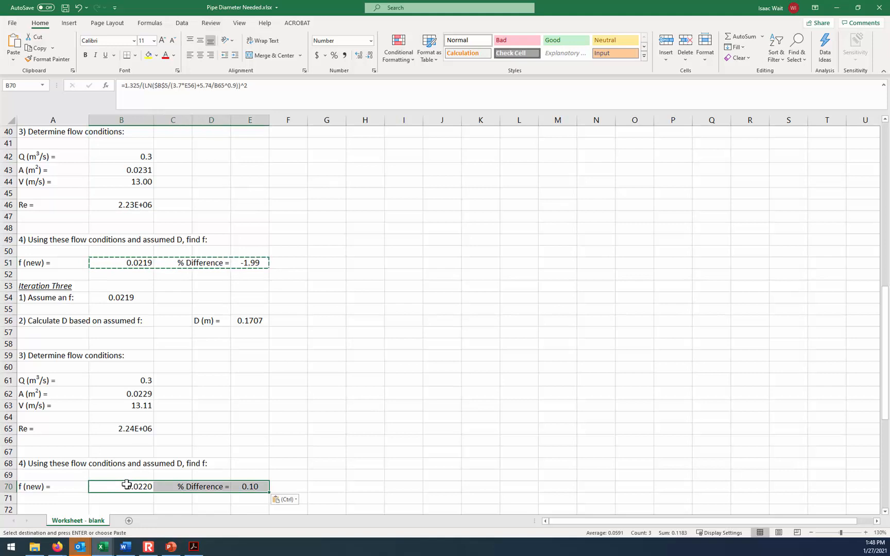
click(367, 420)
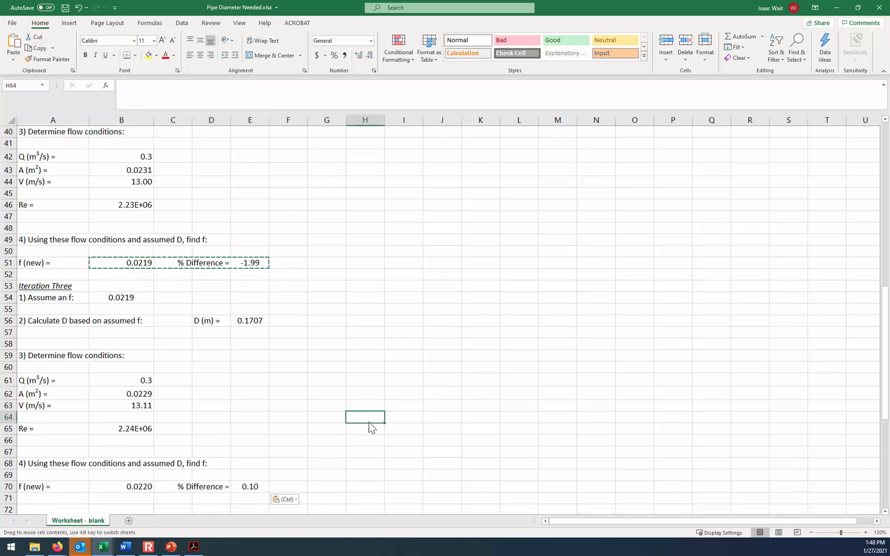
double_click(284, 394)
- Show the assumed f in B54 and the new f in B70 with five decimal places, and inspect the percent difference in E70
click(128, 300)
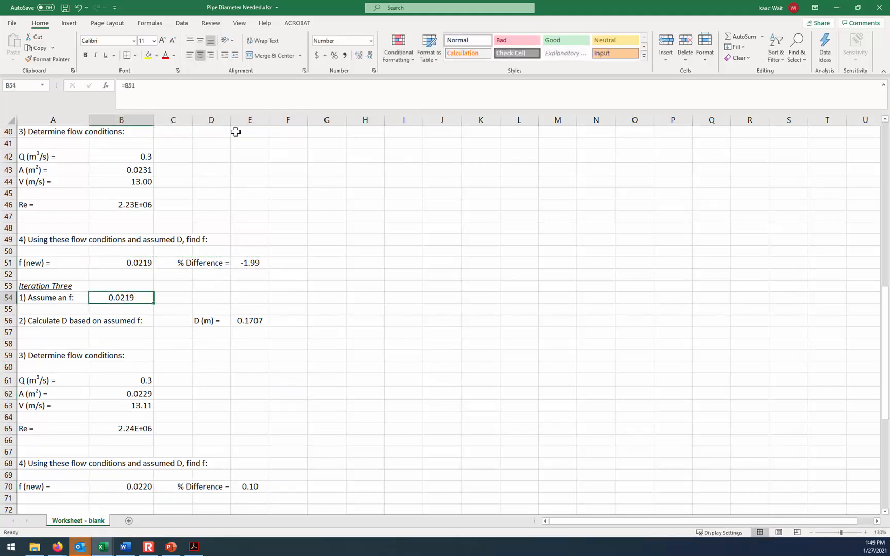
click(357, 56)
click(139, 487)
click(358, 56)
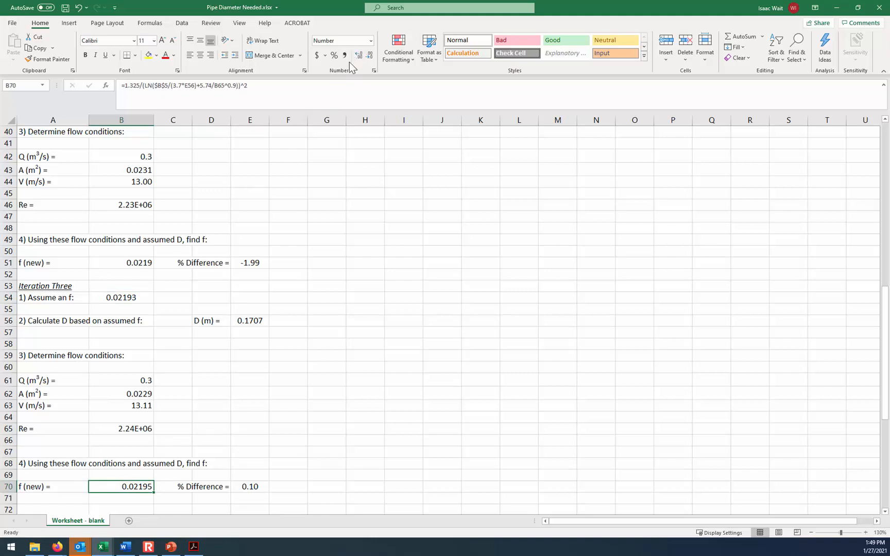
click(247, 487)
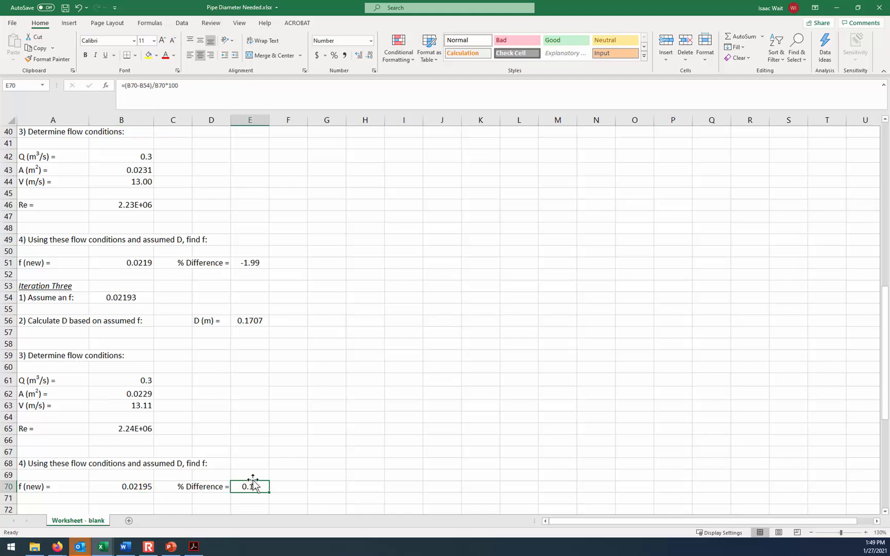
- Bold the Iteration Three diameter in E56 and enter "<- This is the pipe diameter that should be used for the design." in F56
click(251, 319)
click(85, 55)
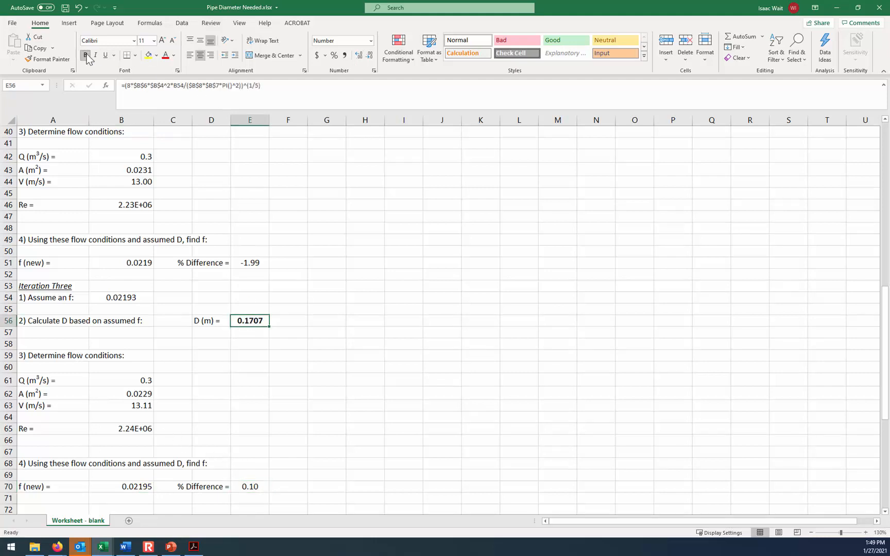
click(278, 318)
text(<- This is the pipe diameter that should be used for the design.)
key(Return)
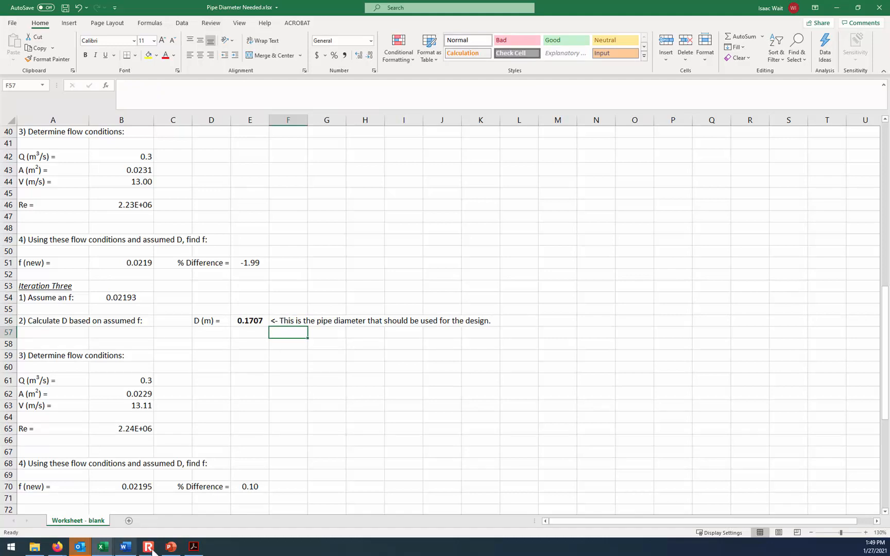
- Review the "Example: Pipe Diameter Required" slide in PowerPoint, and return to Excel to review the given data and iterations
mouse_move(173, 547)
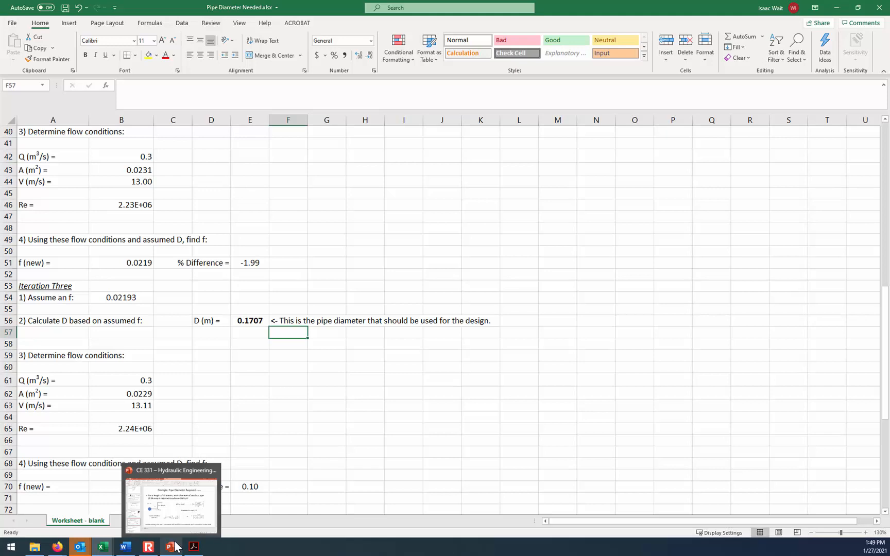
click(196, 523)
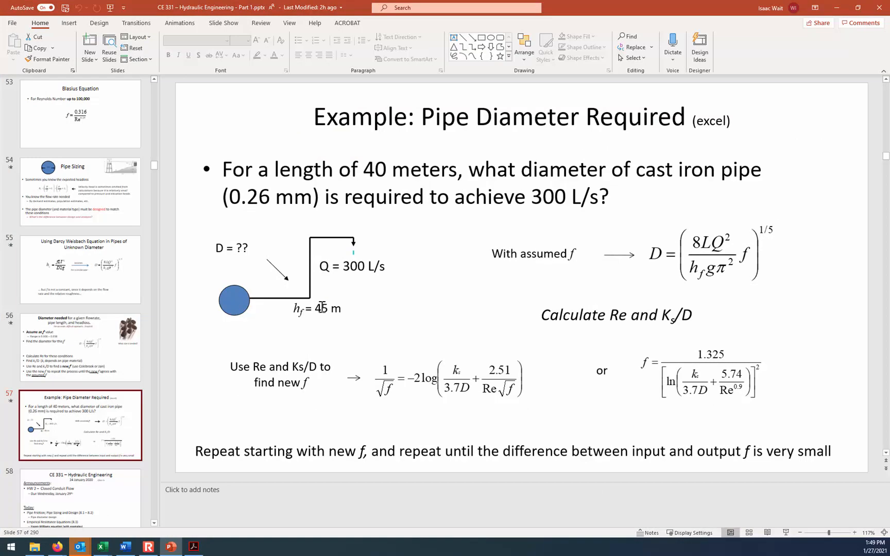
mouse_move(103, 547)
click(227, 517)
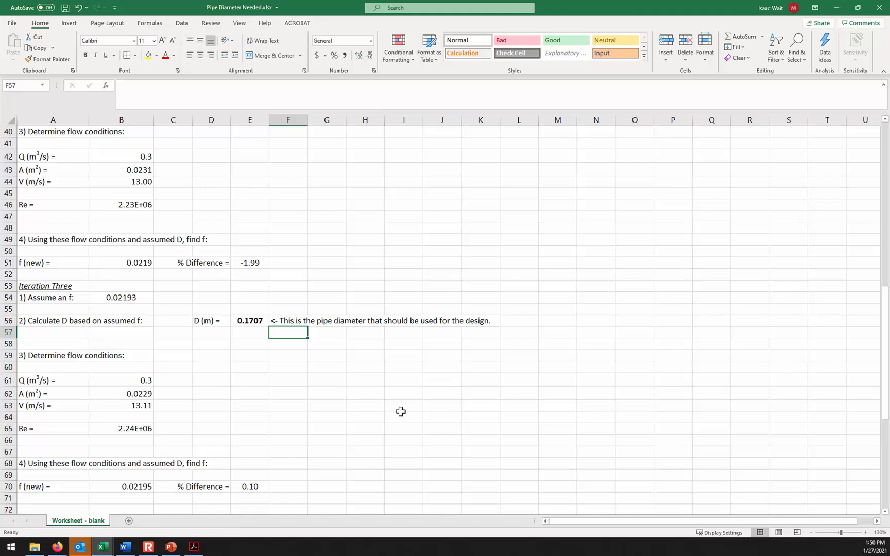
scroll(400, 412, up, 9)
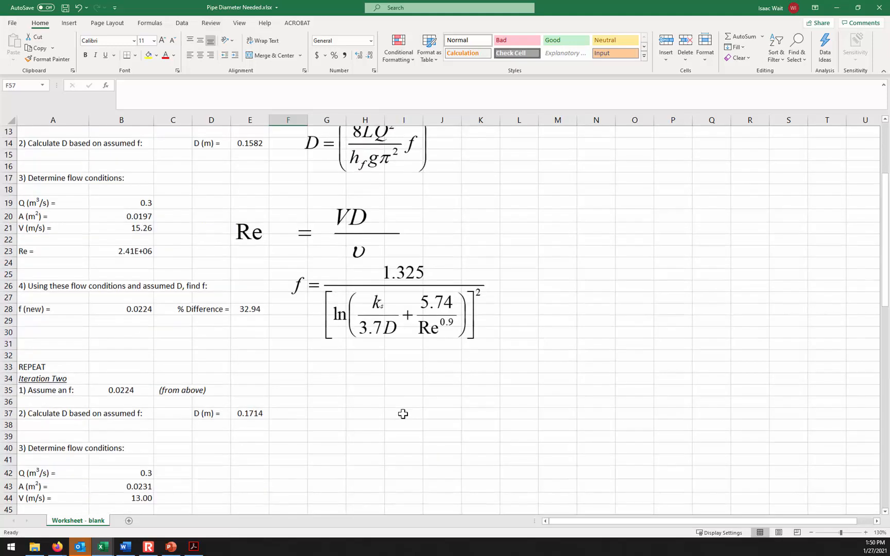
scroll(403, 415, up, 4)
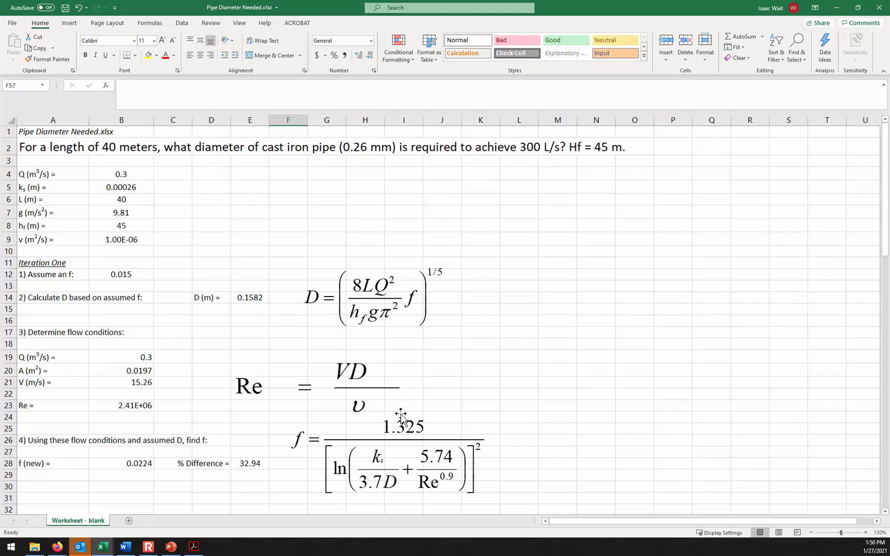
scroll(424, 380, down, 3)
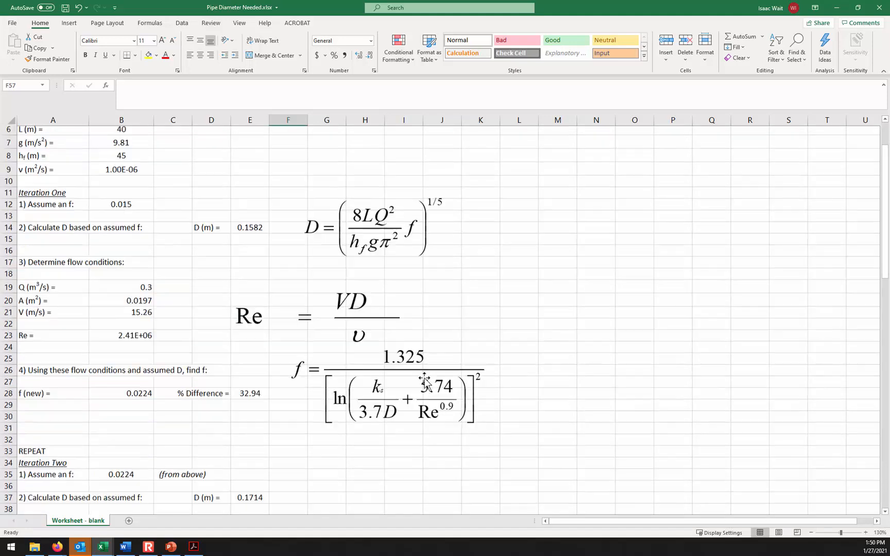
scroll(424, 380, down, 4)
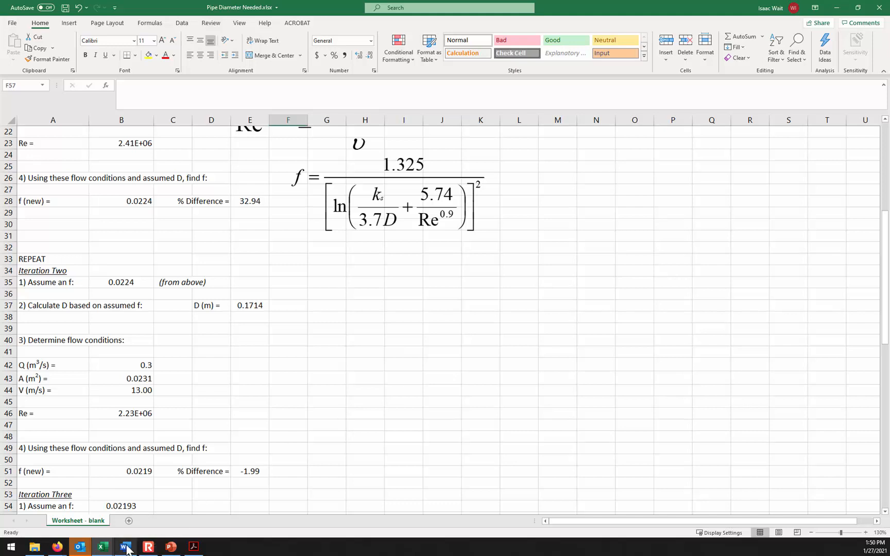
- Switch to PowerPoint and show slide 46 with the 27 January 2021 announcements and class topics
mouse_move(128, 550)
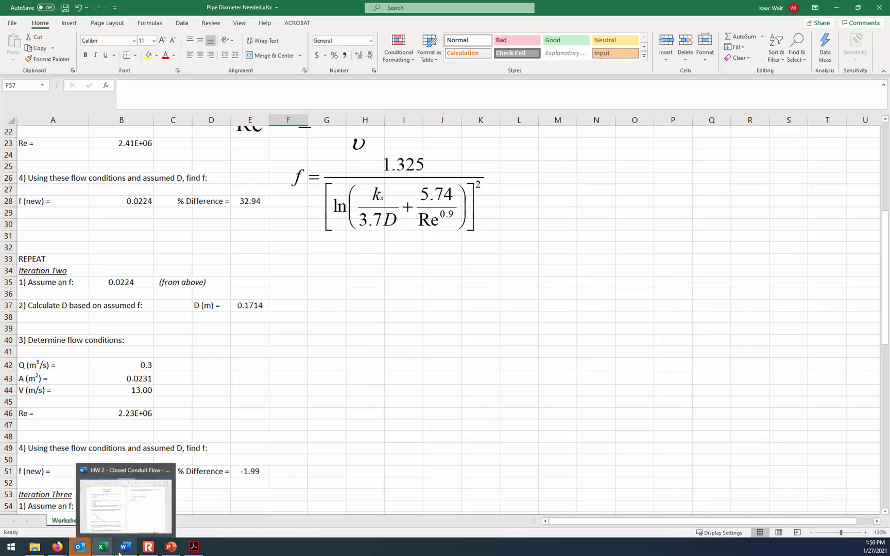
click(171, 547)
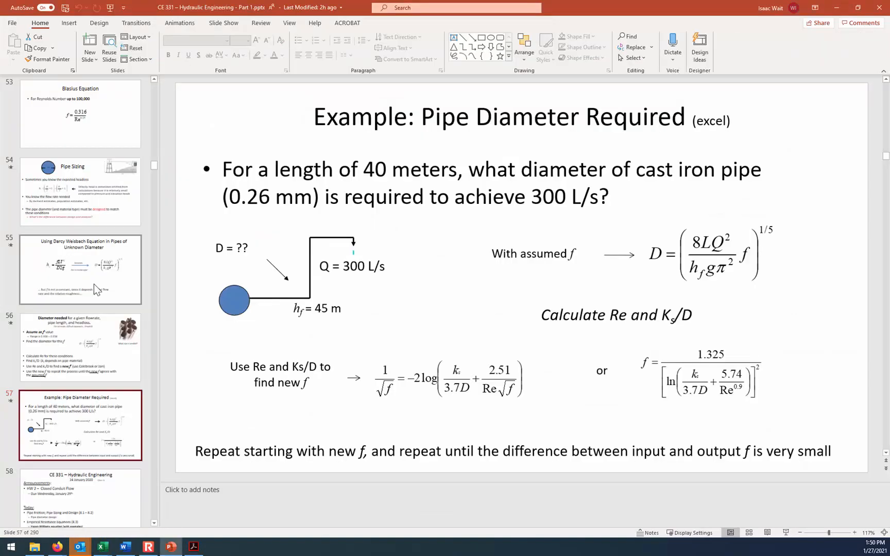
scroll(93, 284, up, 1)
scroll(94, 284, up, 3)
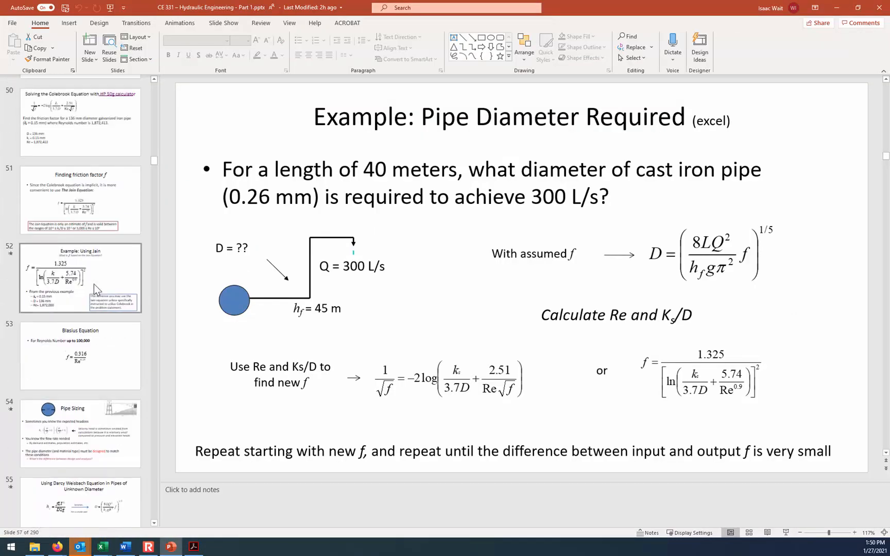
scroll(94, 284, up, 5)
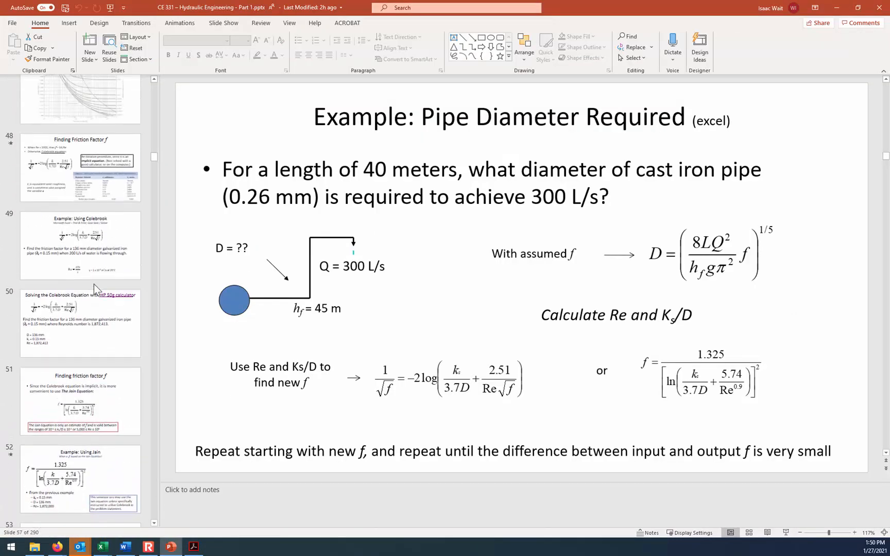
scroll(94, 284, up, 2)
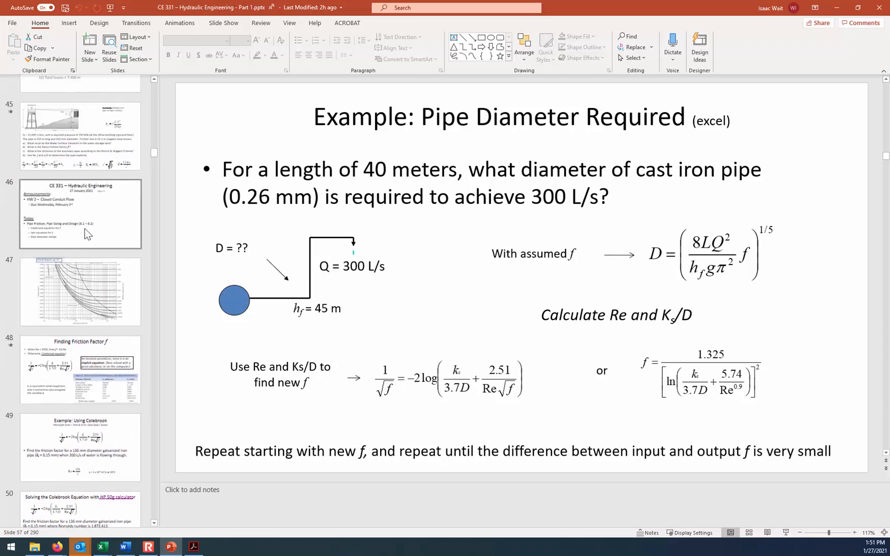
click(104, 241)
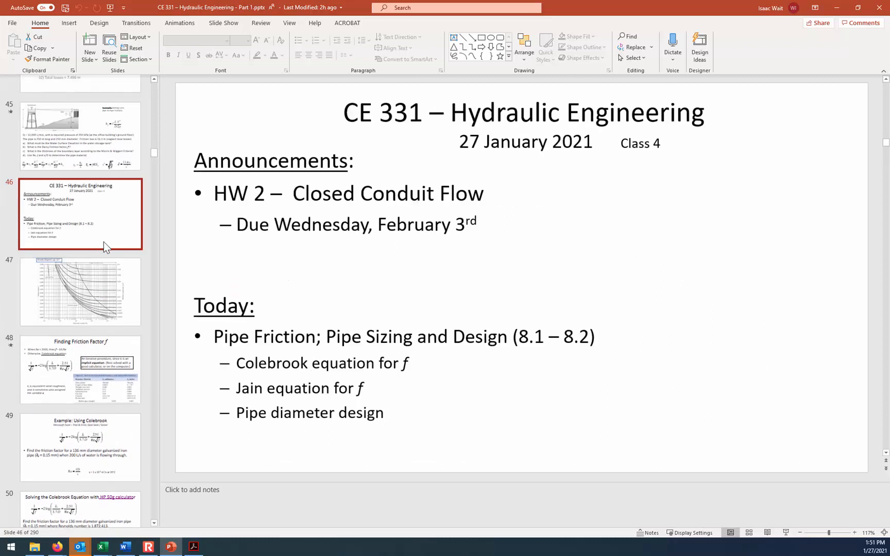